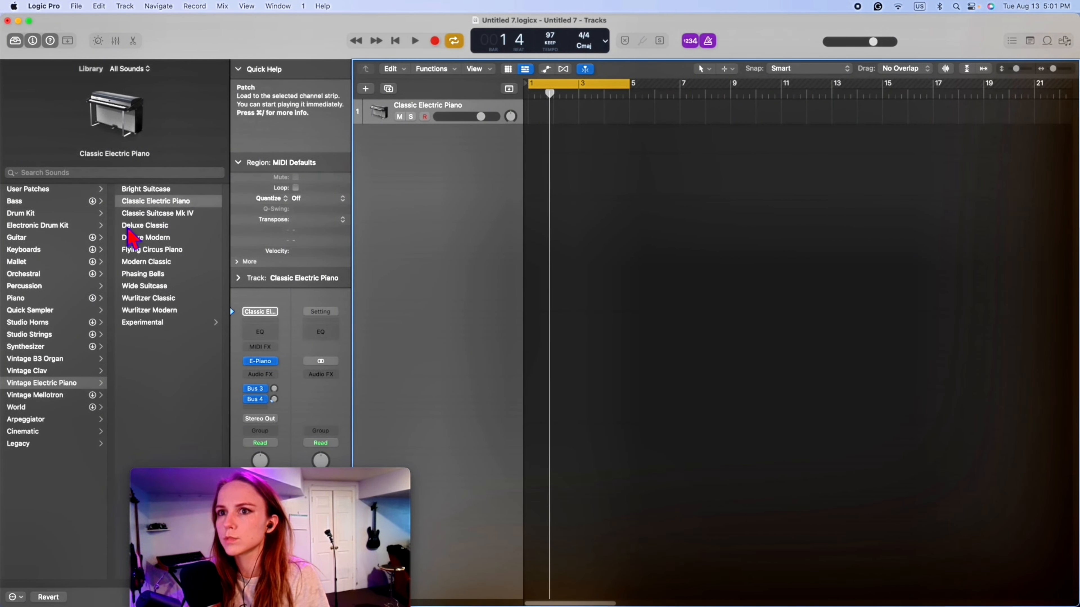
- Load the Bluebird drum kit on the track at a slightly lower volume and try its sounds with Musical Typing
{"action": "left_click", "coordinate": [59, 218]}
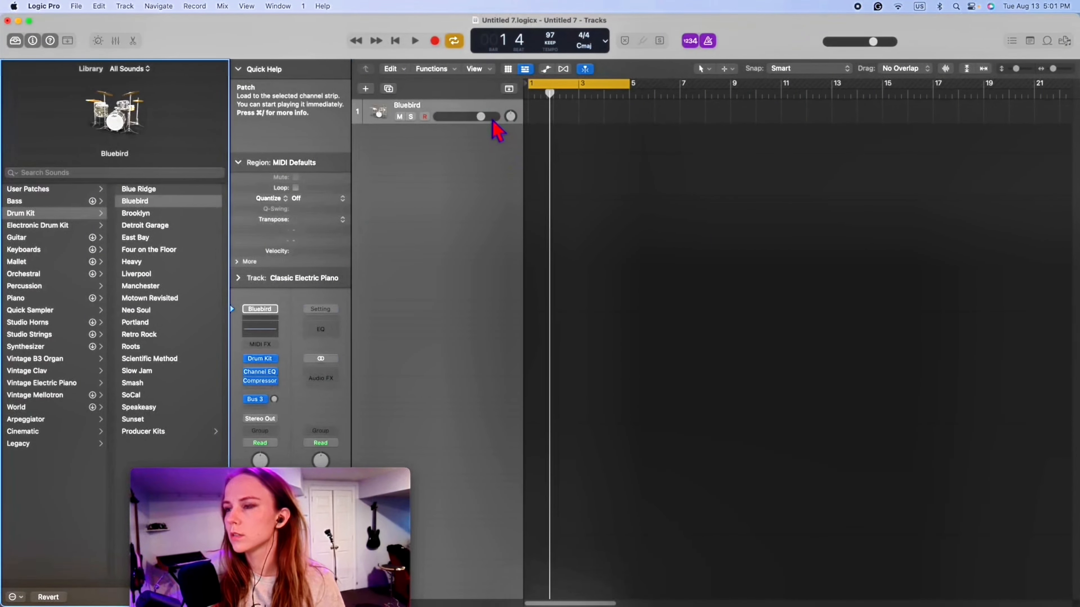
{"action": "left_click_drag", "start_coordinate": [492, 118], "coordinate": [476, 126]}
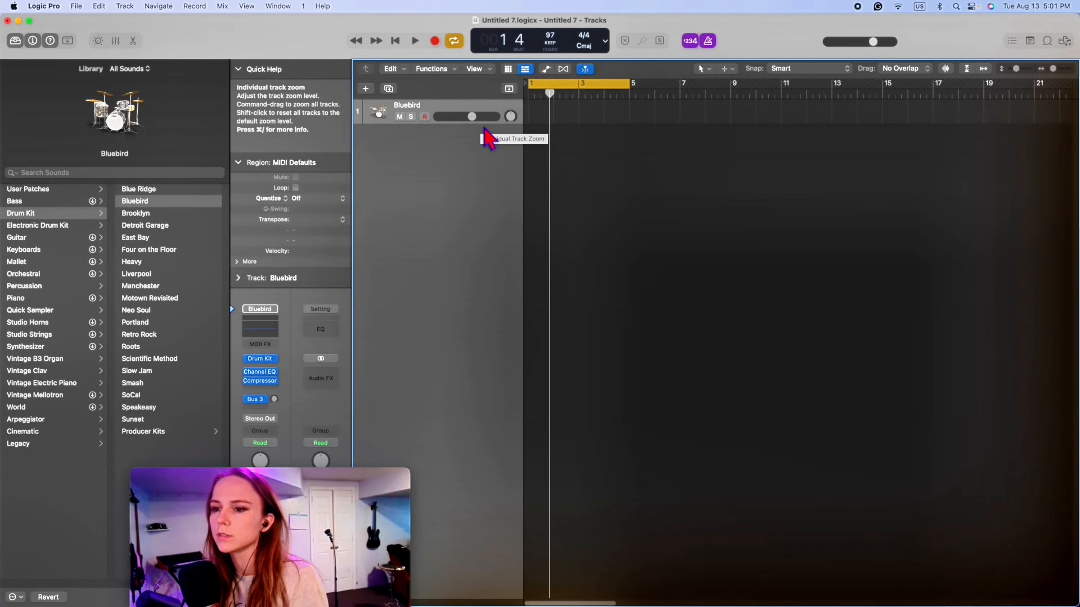
{"action": "key", "text": "super+k"}
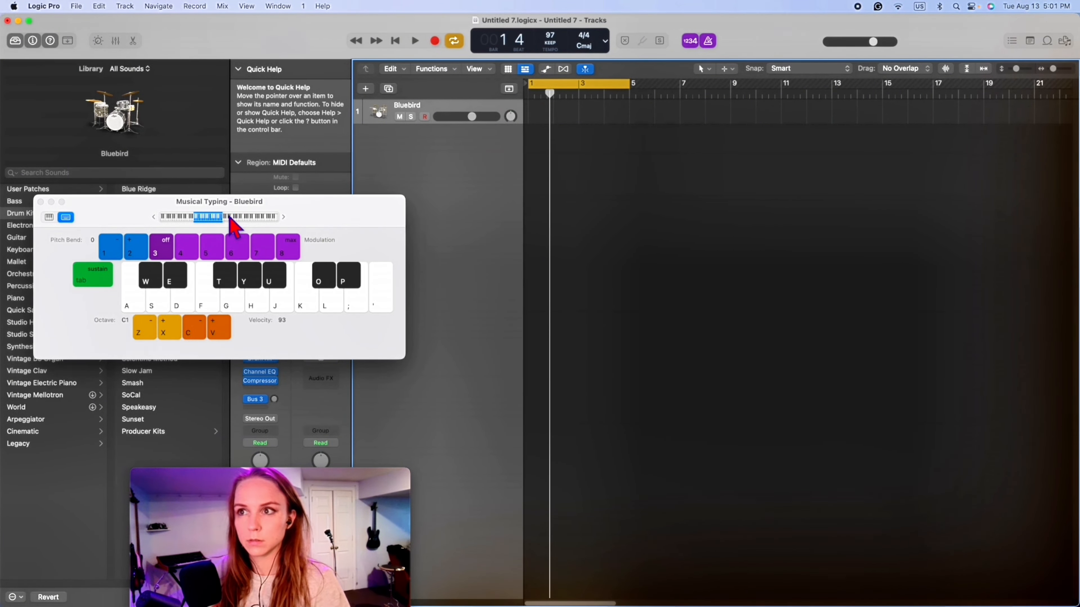
{"action": "key", "text": "a"}
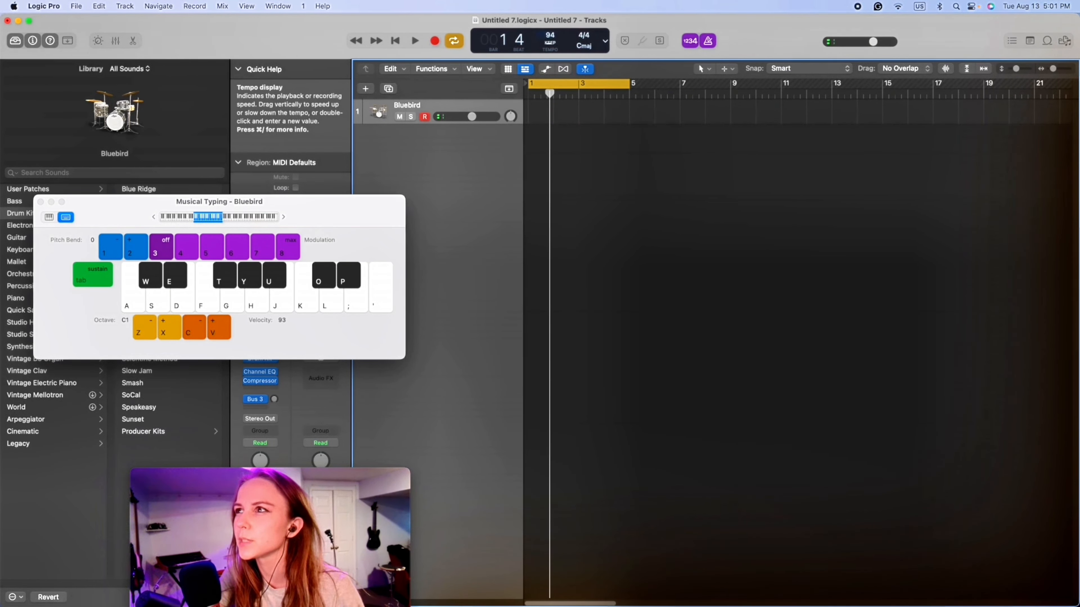
- Set the project tempo to 84 and audition it with the metronome
{"action": "key", "text": "space"}
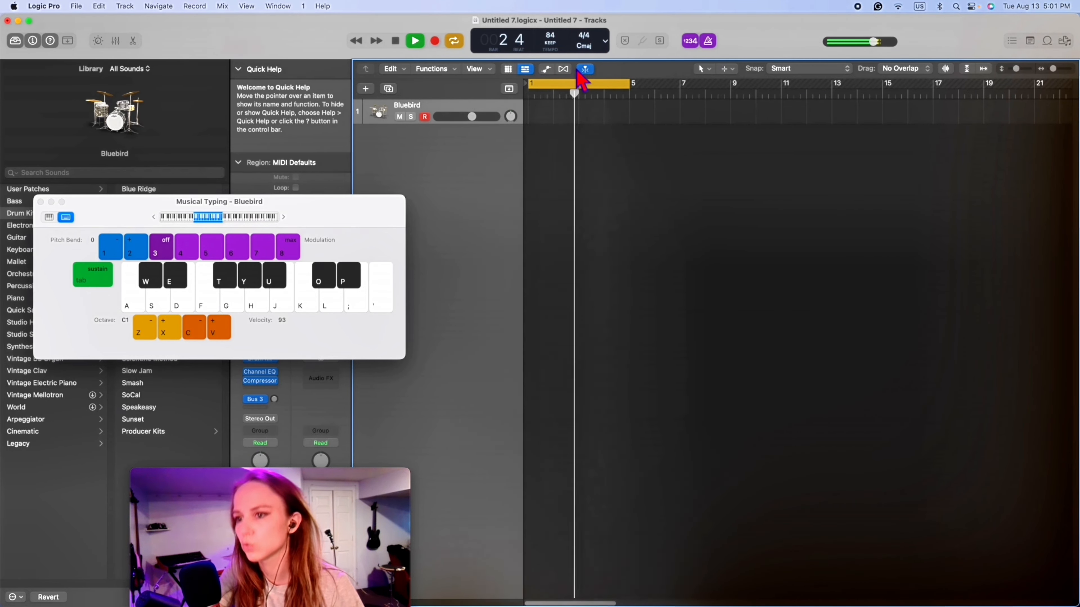
{"action": "key", "text": "space"}
{"action": "key", "text": "space"}
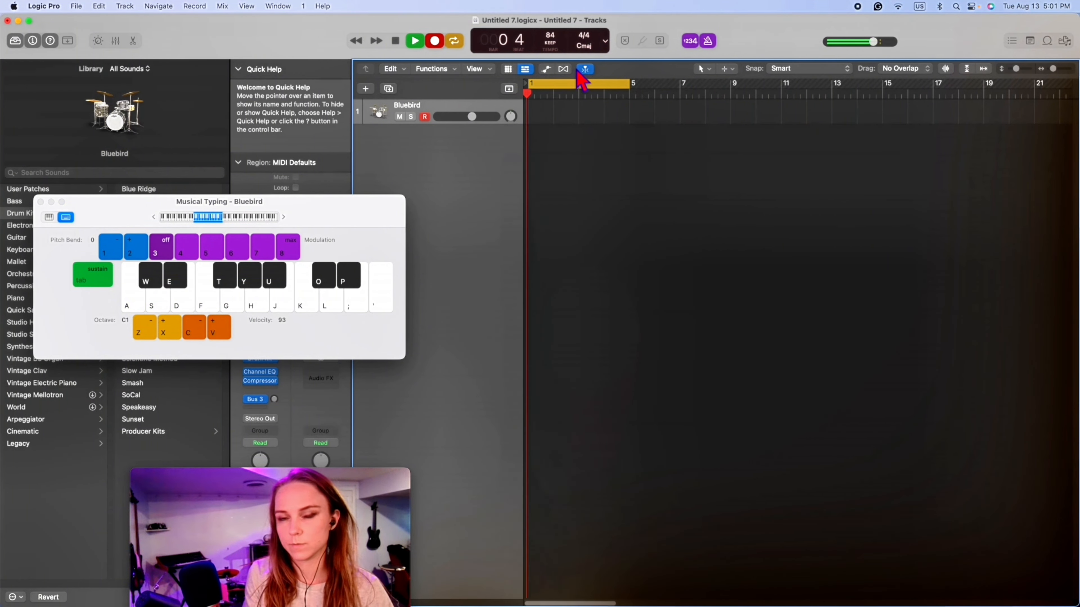
- Record a beat of kick, snare rimshot and closed hi-hat over bars 1 to 4 on the Bluebird track using Musical Typing
{"action": "key", "text": "a"}
{"action": "key", "text": "t"}
{"action": "key", "text": "t"}
{"action": "key", "text": "d"}
{"action": "key", "text": "t"}
{"action": "key", "text": "t"}
{"action": "key", "text": "a"}
{"action": "key", "text": "t"}
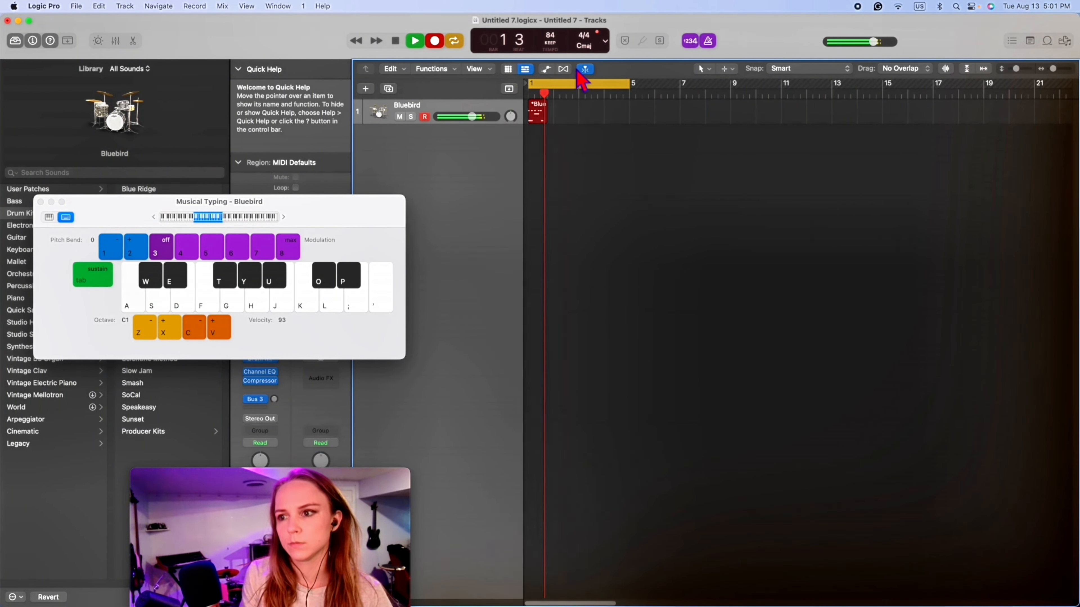
{"action": "key", "text": "t"}
{"action": "key", "text": "d"}
{"action": "key", "text": "t"}
{"action": "key", "text": "t"}
{"action": "key", "text": "a"}
{"action": "key", "text": "t"}
{"action": "key", "text": "t"}
{"action": "key", "text": "d"}
{"action": "key", "text": "t"}
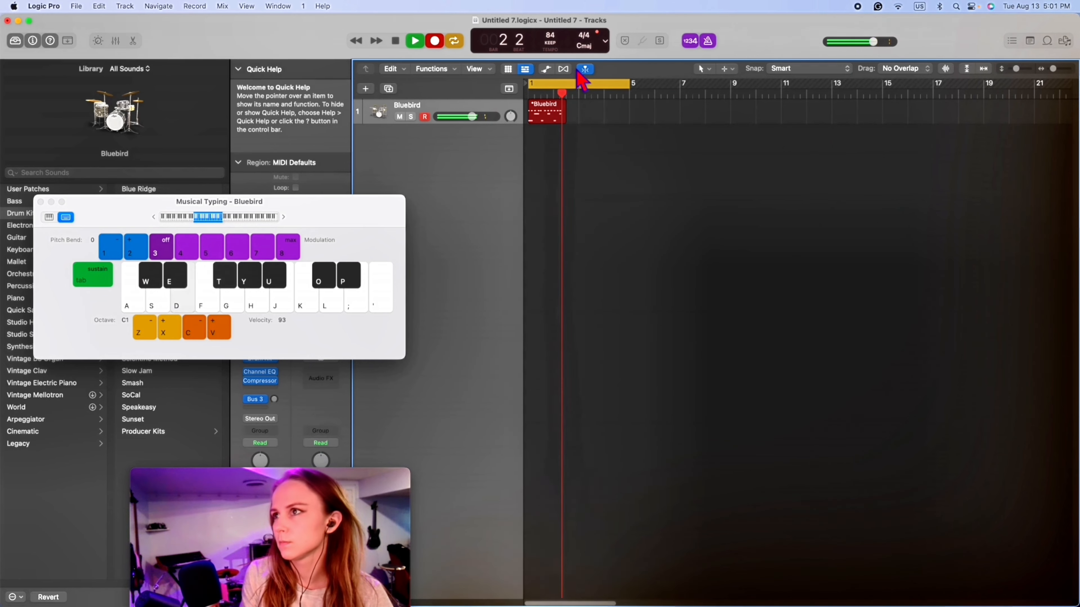
{"action": "key", "text": "a"}
{"action": "key", "text": "d"}
{"action": "key", "text": "t"}
{"action": "key", "text": "a"}
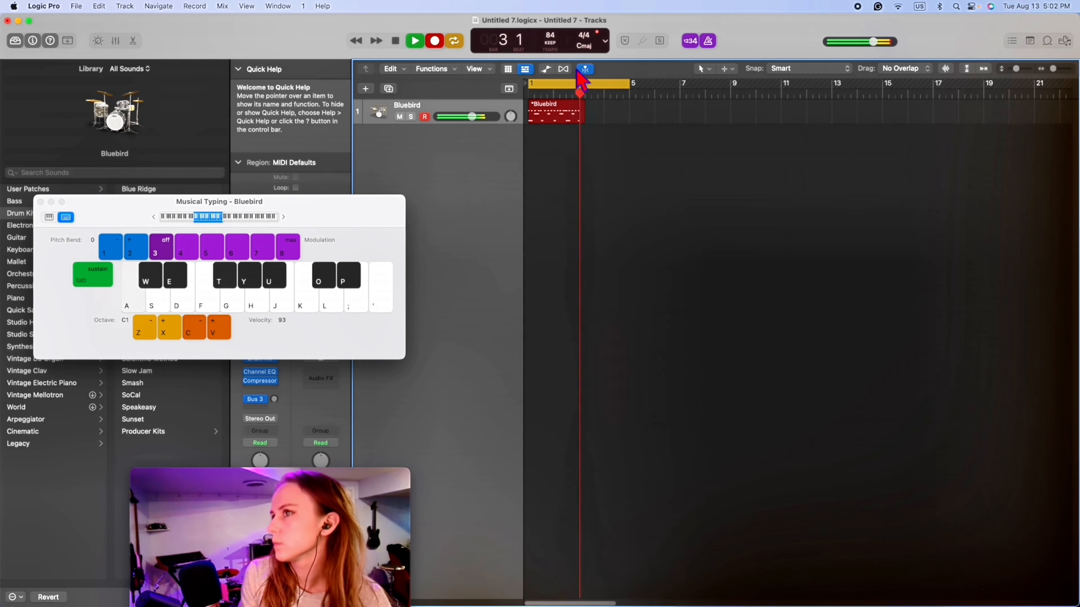
{"action": "key", "text": "t"}
{"action": "key", "text": "d"}
{"action": "key", "text": "a"}
{"action": "key", "text": "d"}
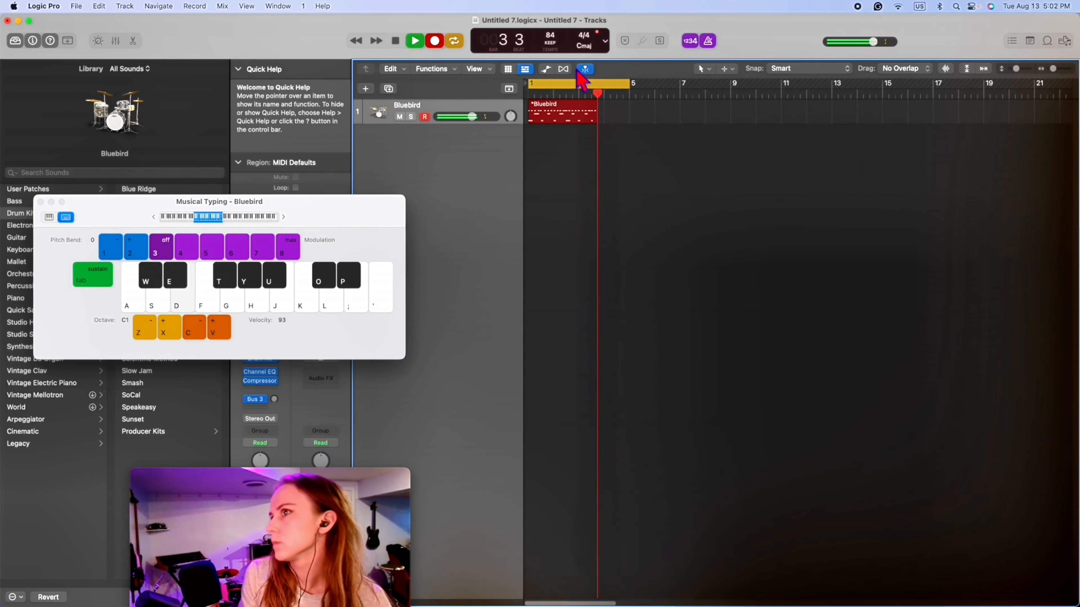
{"action": "key", "text": "a"}
{"action": "key", "text": "d"}
{"action": "key", "text": "t"}
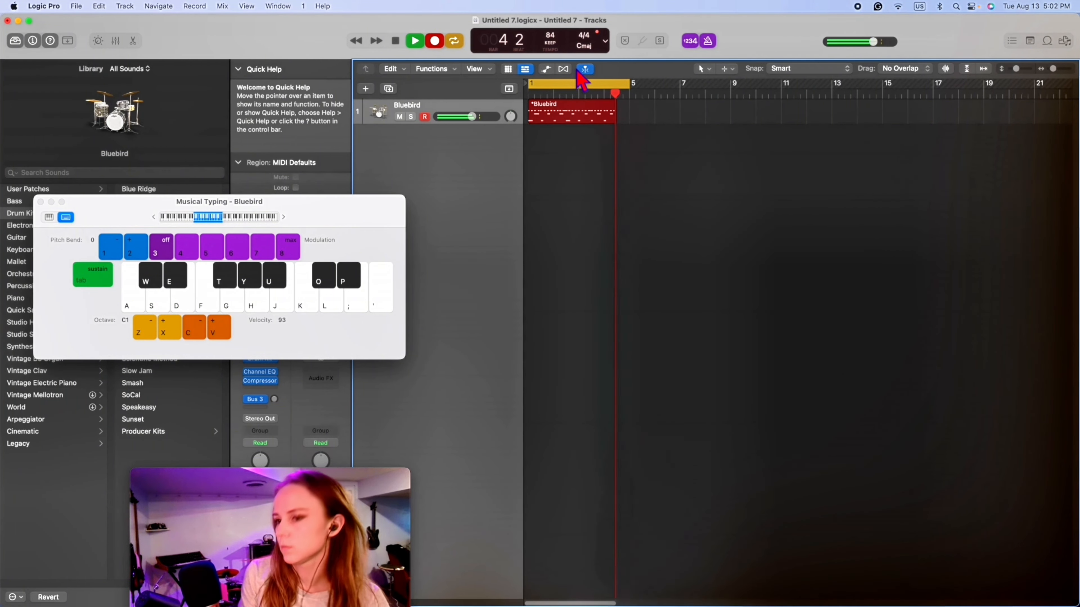
{"action": "key", "text": "a"}
{"action": "key", "text": "d"}
{"action": "key", "text": "space"}
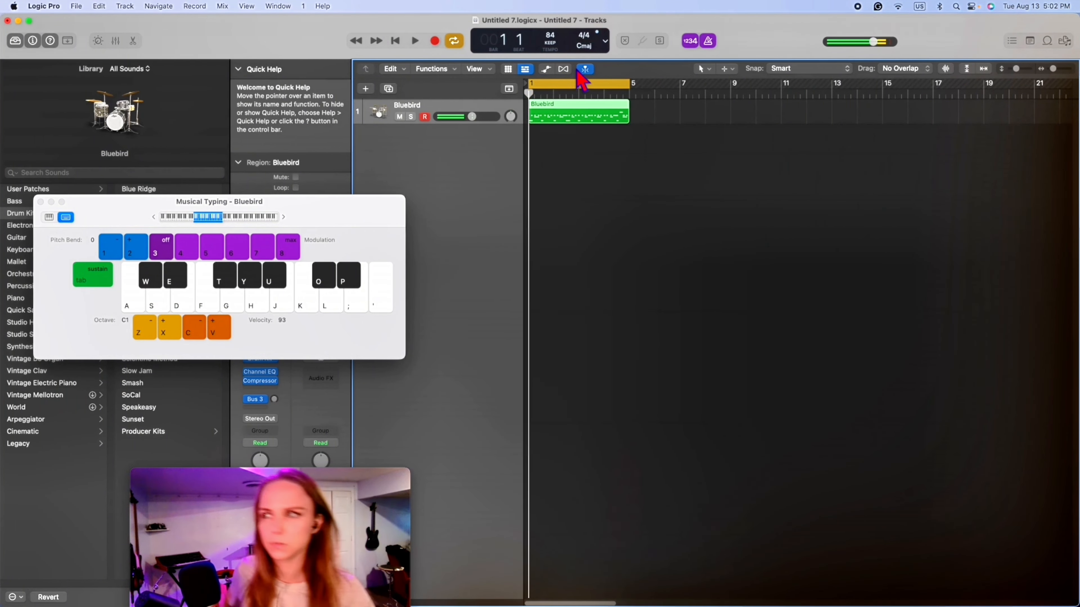
- Quantize the recorded Bluebird region to 1/16 Note and close Musical Typing
{"action": "left_click", "coordinate": [555, 204]}
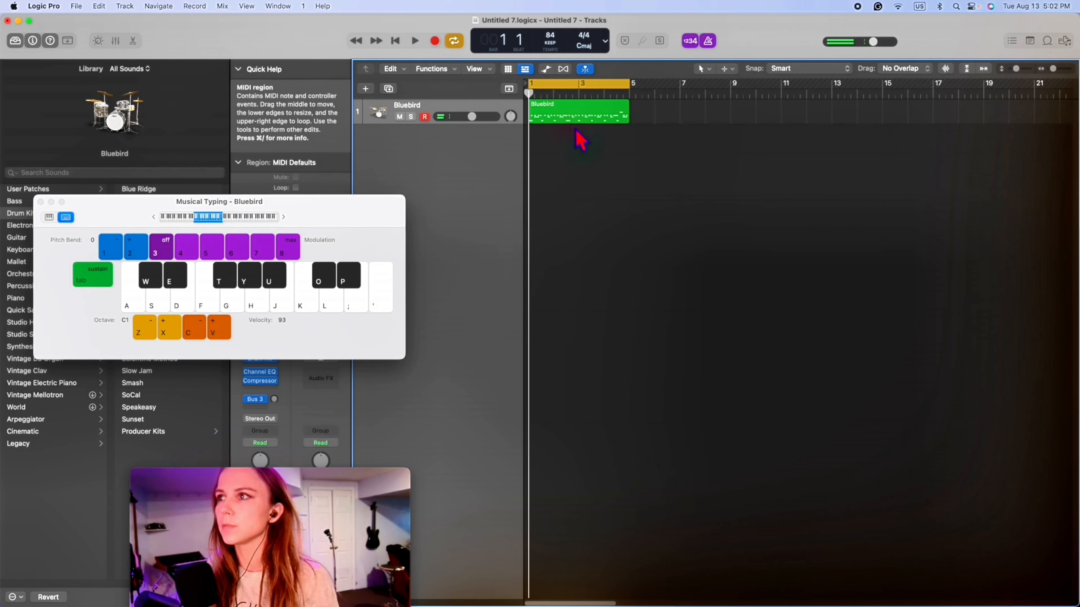
{"action": "left_click", "coordinate": [589, 121]}
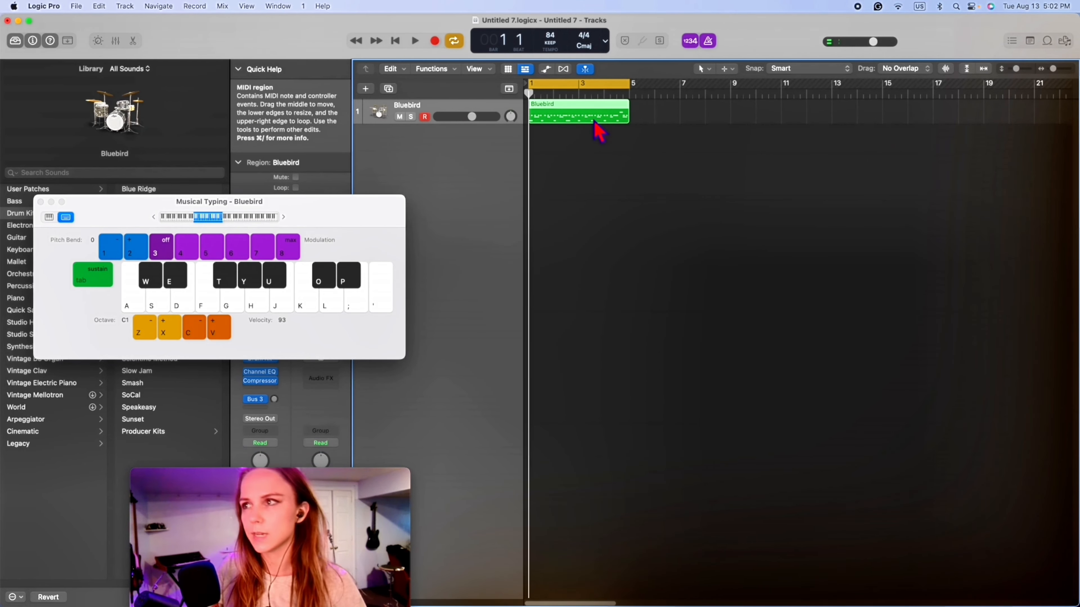
{"action": "left_click", "coordinate": [40, 202]}
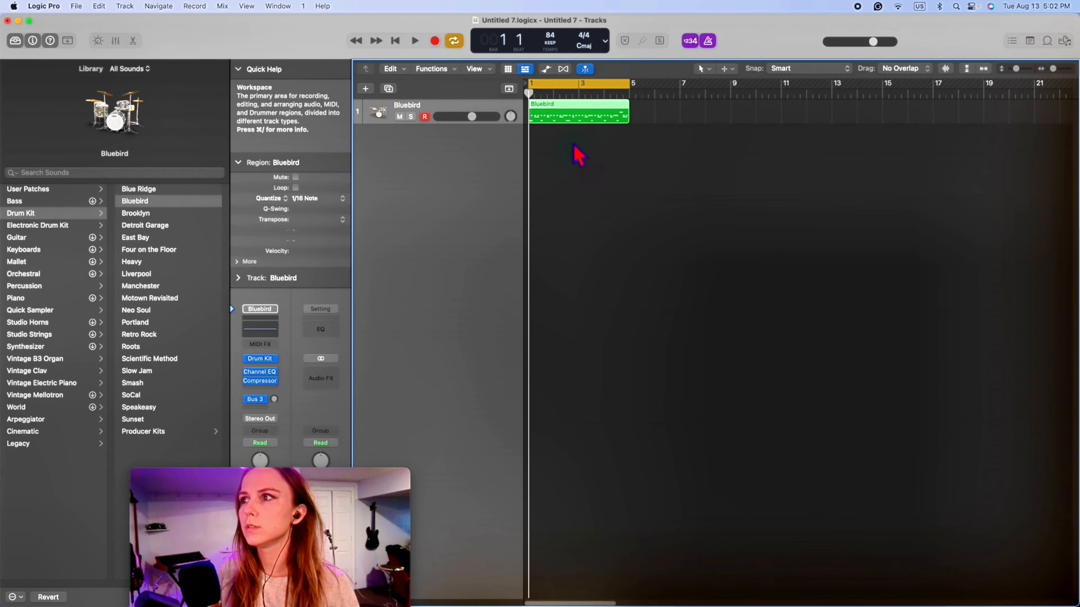
- Open the Bluebird region in the Piano Roll and set the quantize strength of all its notes to 80
{"action": "double_click", "coordinate": [569, 121]}
{"action": "right_click", "coordinate": [681, 541]}
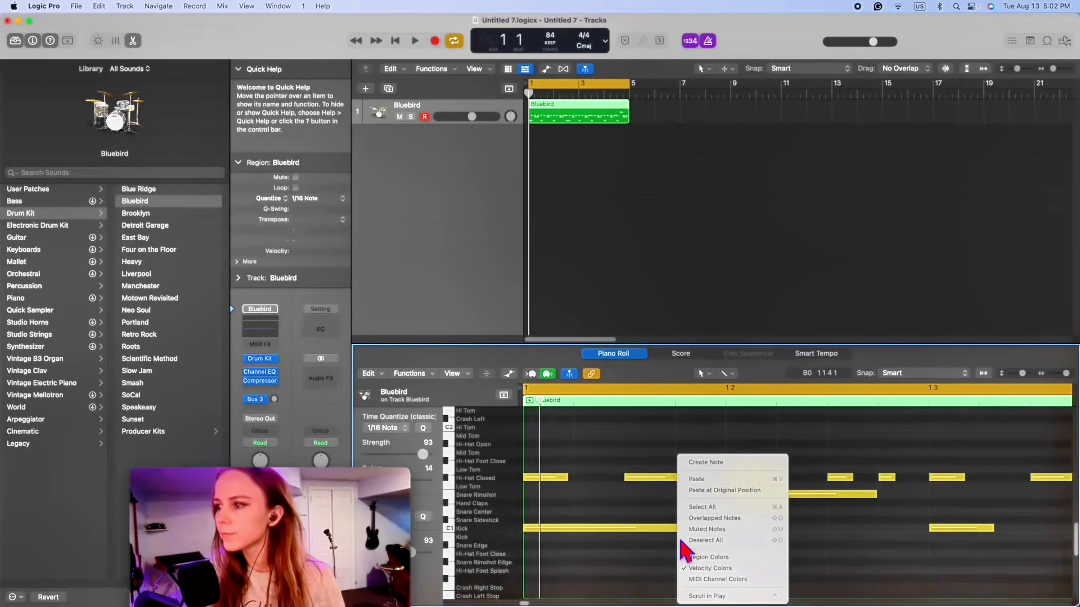
{"action": "left_click", "coordinate": [700, 511]}
{"action": "left_click_drag", "start_coordinate": [378, 494], "coordinate": [220, 375]}
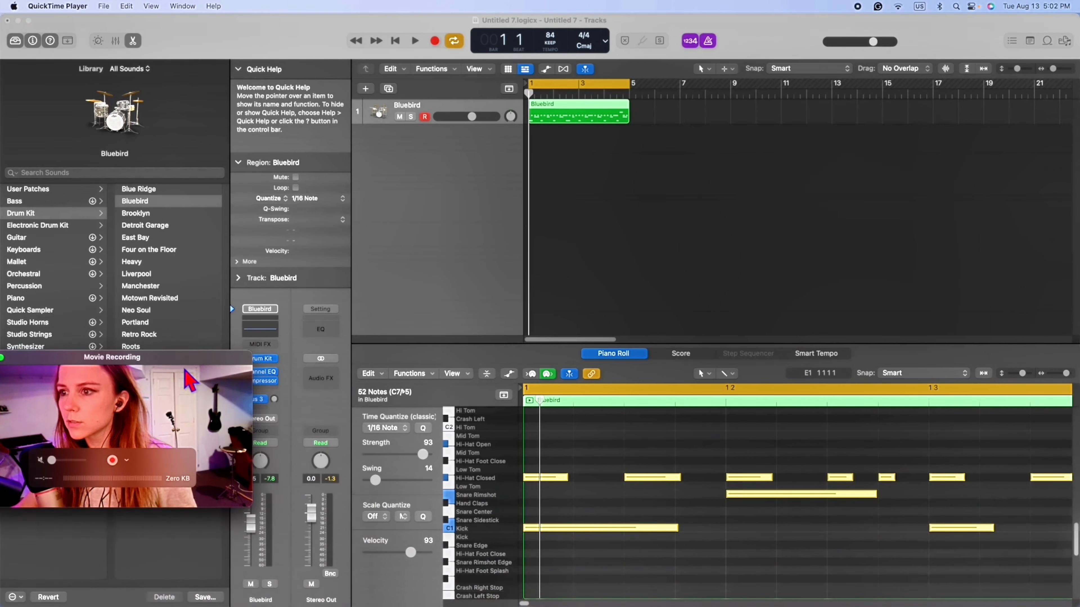
{"action": "left_click", "coordinate": [419, 456]}
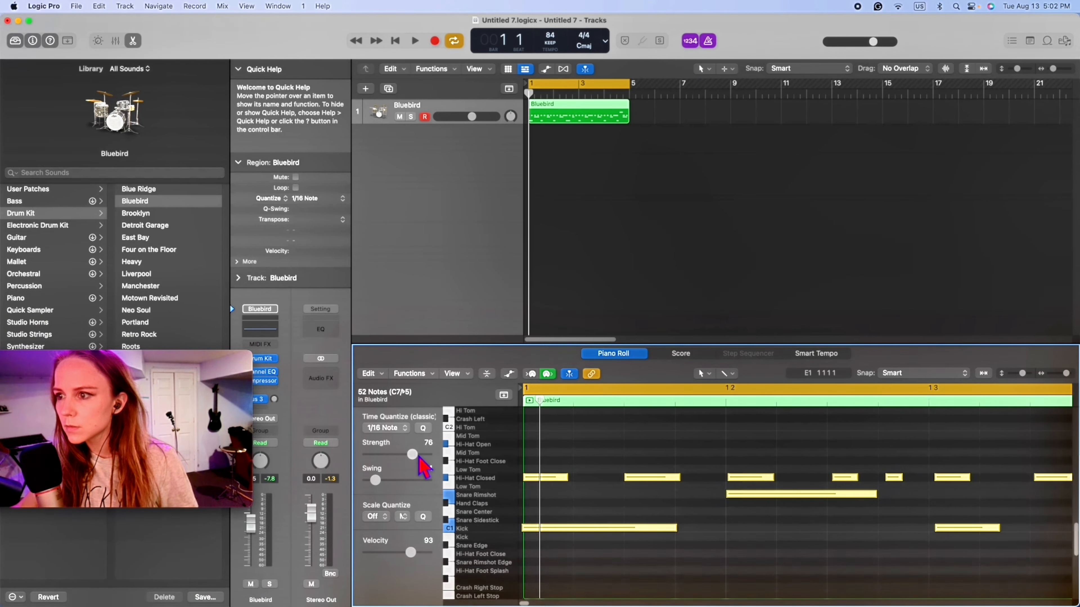
{"action": "left_click", "coordinate": [601, 567]}
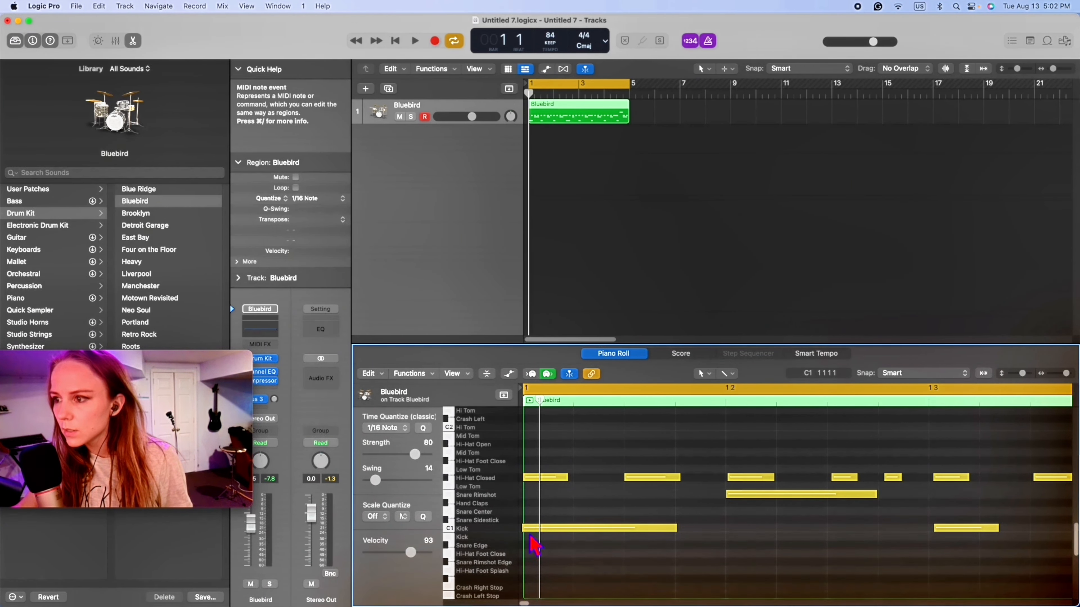
- Nudge the first kick and closed hi-hat notes to the start of bar 1 and play the beat back
{"action": "left_click_drag", "start_coordinate": [526, 530], "coordinate": [527, 529]}
{"action": "left_click_drag", "start_coordinate": [525, 479], "coordinate": [524, 480]}
{"action": "key", "text": "space"}
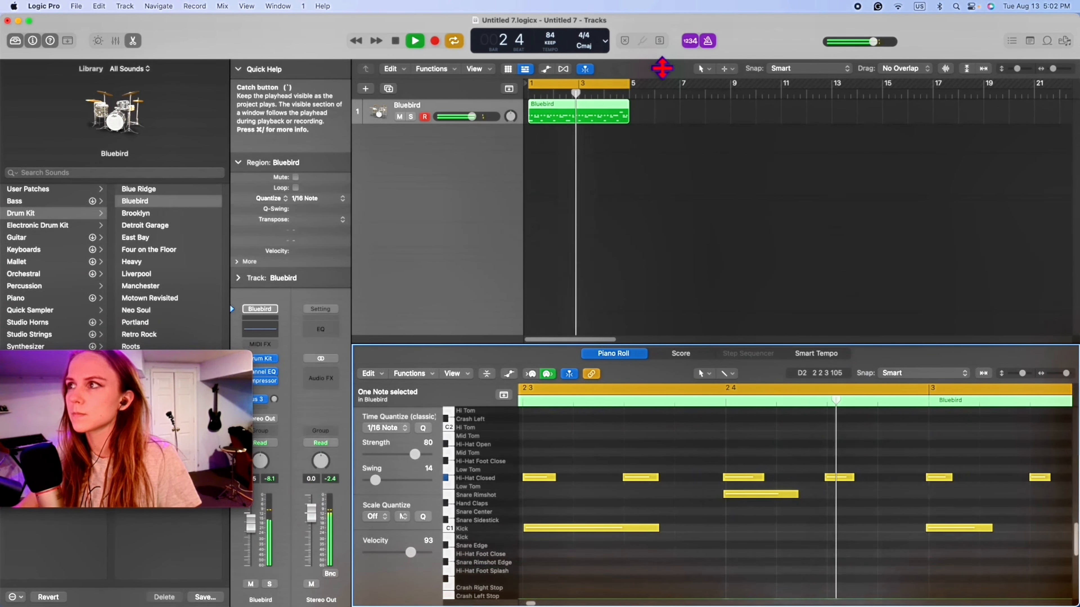
- Set the tempo to 91 and lower the Bluebird track volume slightly while listening to the beat
{"action": "key", "text": "space"}
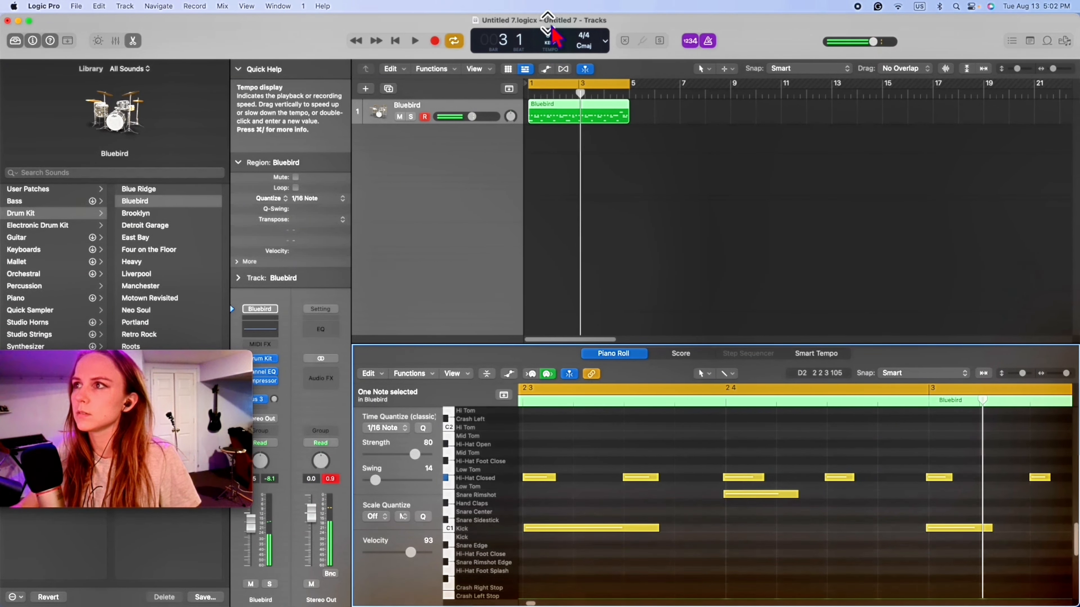
{"action": "key", "text": "space"}
{"action": "left_click_drag", "start_coordinate": [472, 117], "coordinate": [471, 120]}
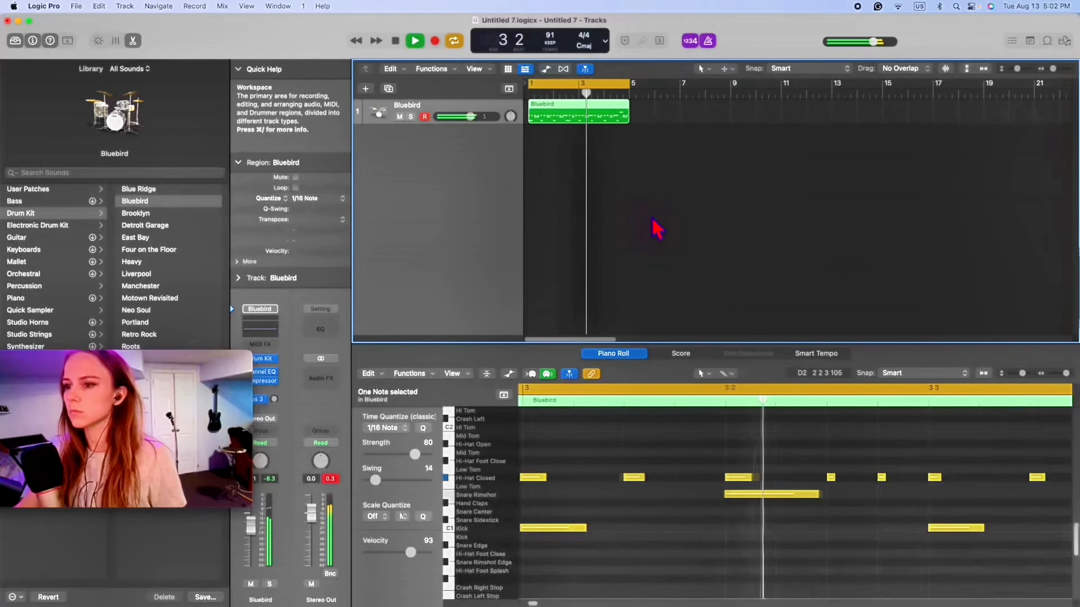
{"action": "key", "text": "space"}
- Raise the velocity of the three closed hi-hat notes from beat 4 of bar 1, and lower it for one just after beat 2
{"action": "left_click_drag", "start_coordinate": [1066, 374], "coordinate": [1061, 378]}
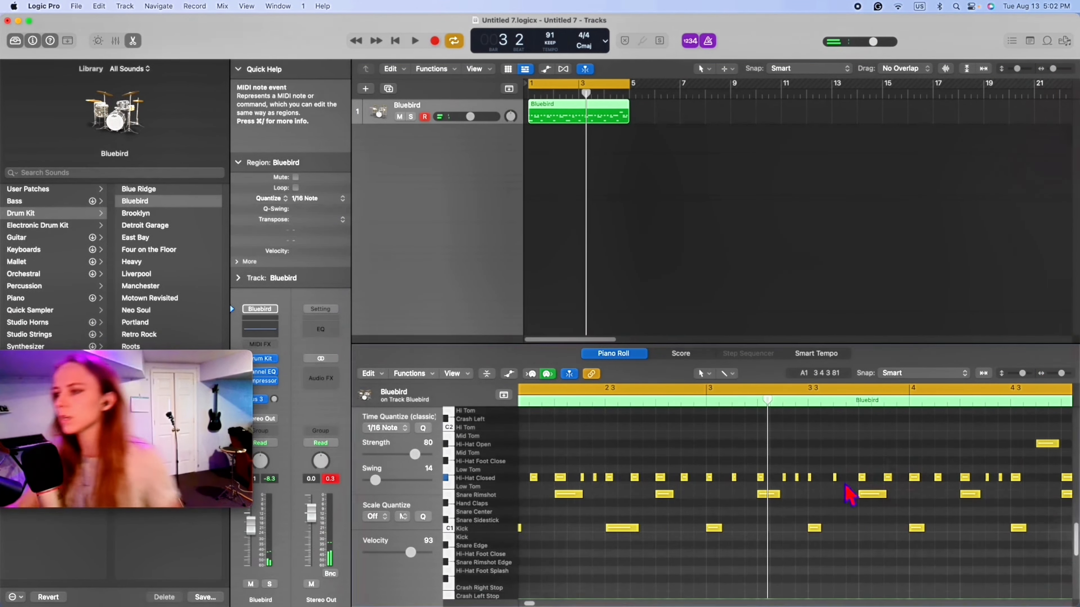
{"action": "scroll", "coordinate": [554, 591], "scroll_direction": "left", "scroll_amount": 4}
{"action": "scroll", "coordinate": [554, 591], "scroll_direction": "down", "scroll_amount": 2}
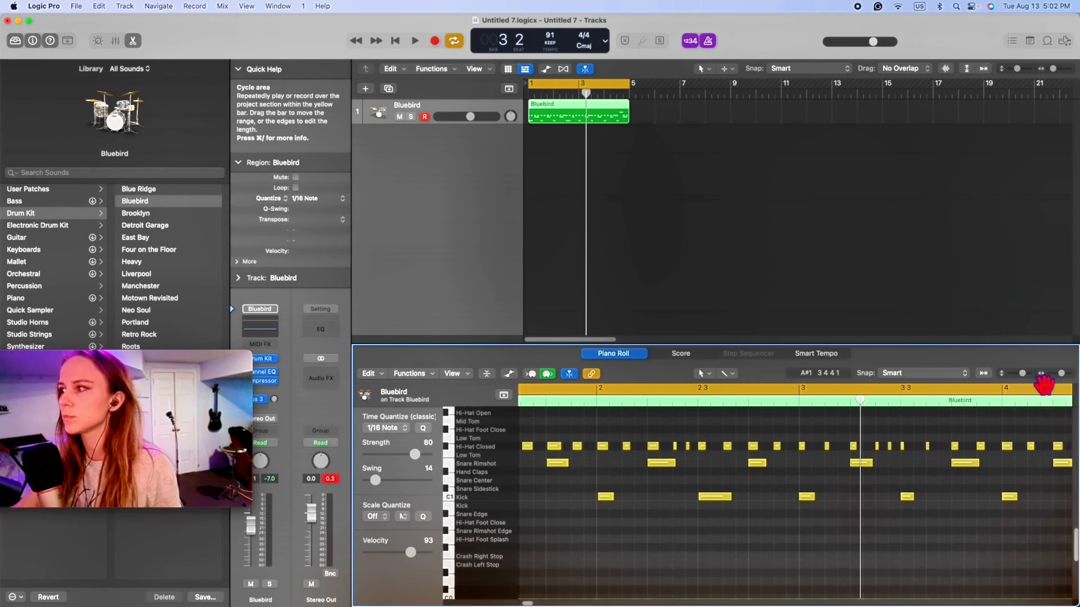
{"action": "left_click_drag", "start_coordinate": [1061, 373], "coordinate": [1057, 378]}
{"action": "left_click_drag", "start_coordinate": [629, 435], "coordinate": [600, 450]}
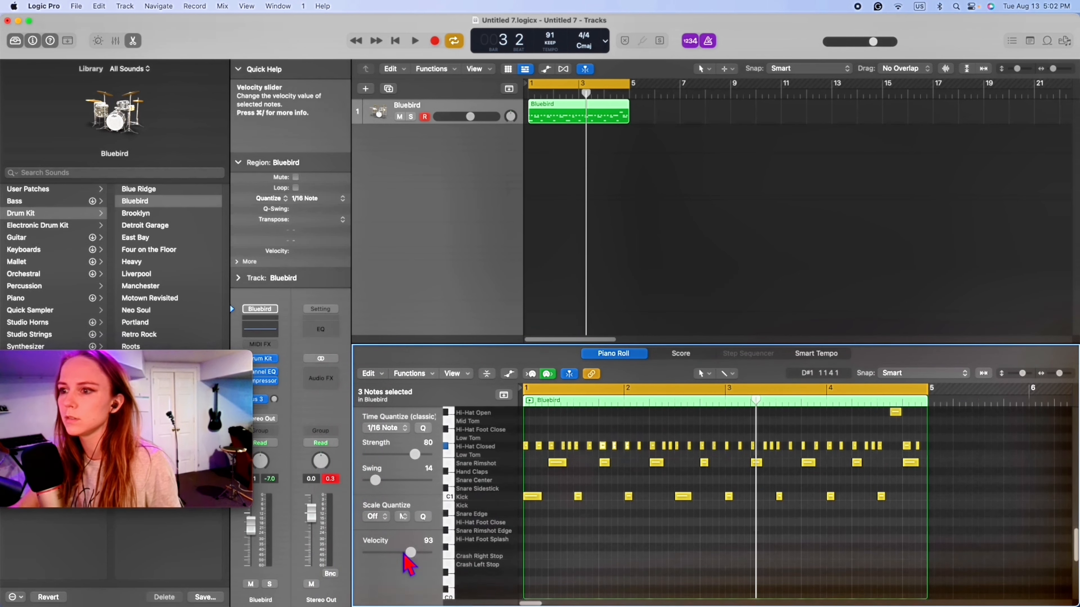
{"action": "mouse_move", "coordinate": [412, 554]}
{"action": "left_mouse_down"}
{"action": "mouse_move", "coordinate": [426, 554]}
{"action": "mouse_move", "coordinate": [393, 553]}
{"action": "left_mouse_up"}
{"action": "left_click", "coordinate": [564, 447]}
- Raise the velocity of the first two closed hi-hat notes to 111 and of the first kick note to 122
{"action": "left_click_drag", "start_coordinate": [545, 441], "coordinate": [525, 449]}
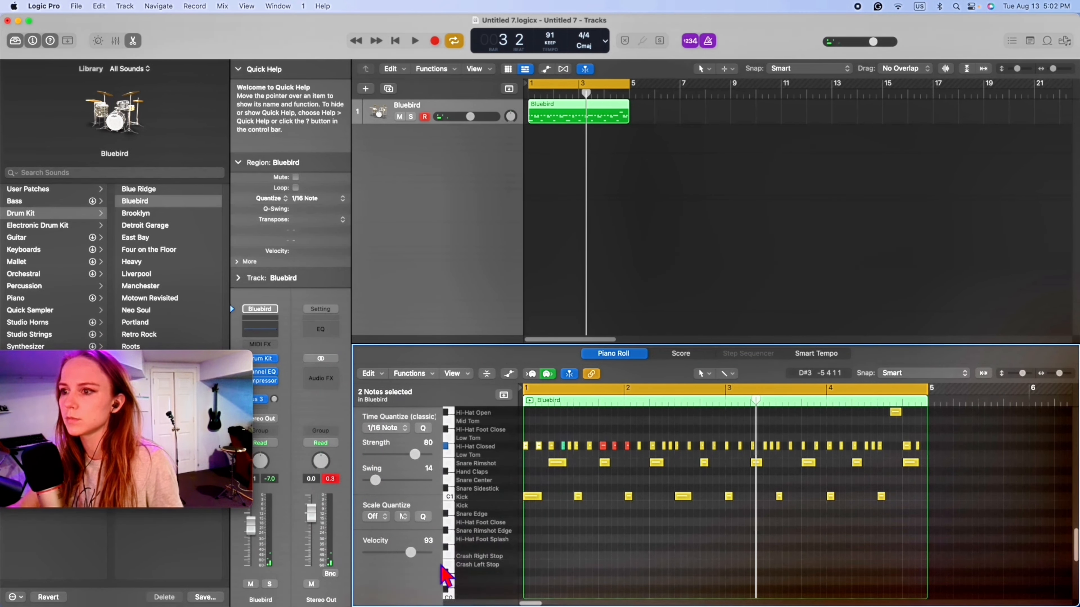
{"action": "left_click_drag", "start_coordinate": [413, 553], "coordinate": [426, 554]}
{"action": "left_click_drag", "start_coordinate": [537, 528], "coordinate": [532, 489]}
{"action": "left_click_drag", "start_coordinate": [419, 552], "coordinate": [424, 552]}
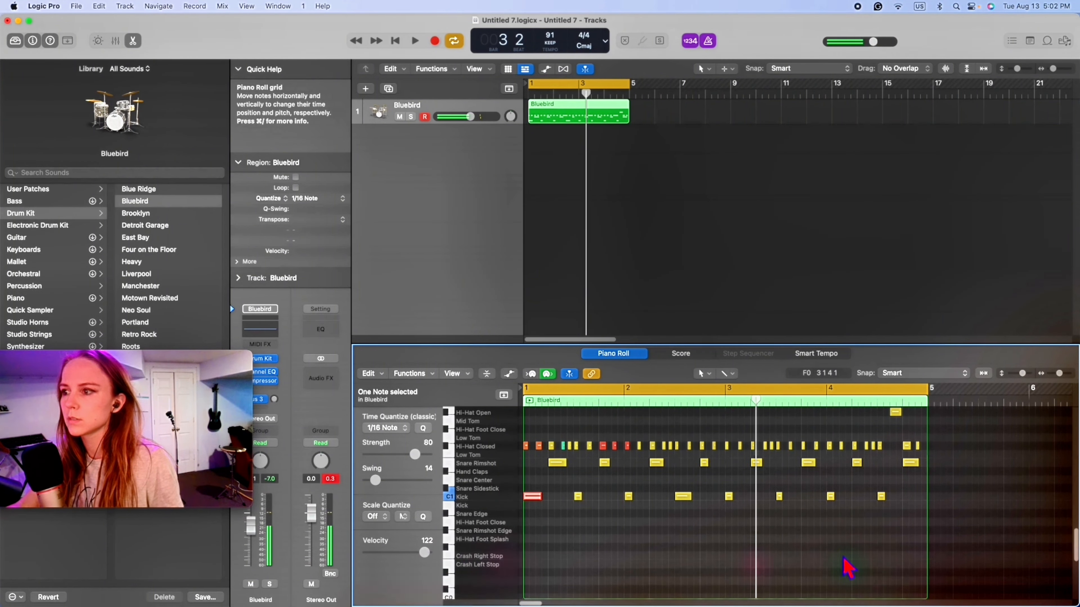
- Set the velocity of the snare rimshot and the two closed hi-hat notes at beat 4 of bar 3 to 112
{"action": "left_click_drag", "start_coordinate": [823, 440], "coordinate": [802, 467]}
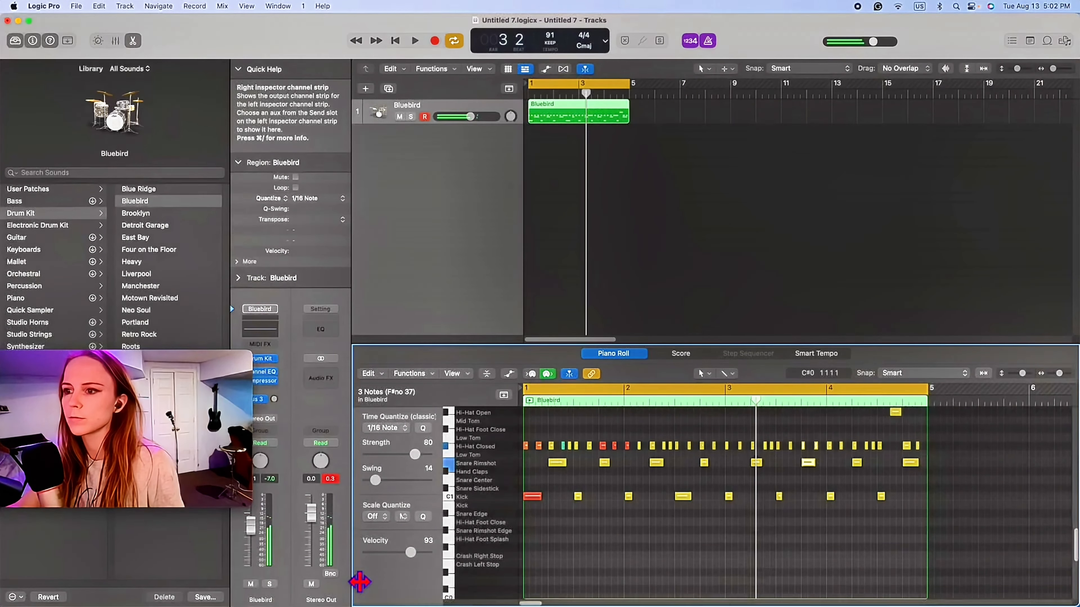
{"action": "left_click_drag", "start_coordinate": [411, 553], "coordinate": [420, 553]}
{"action": "left_click", "coordinate": [574, 529]}
- Set the quantize swing of all notes in the region to 47 and listen to the beat
{"action": "right_click", "coordinate": [579, 524]}
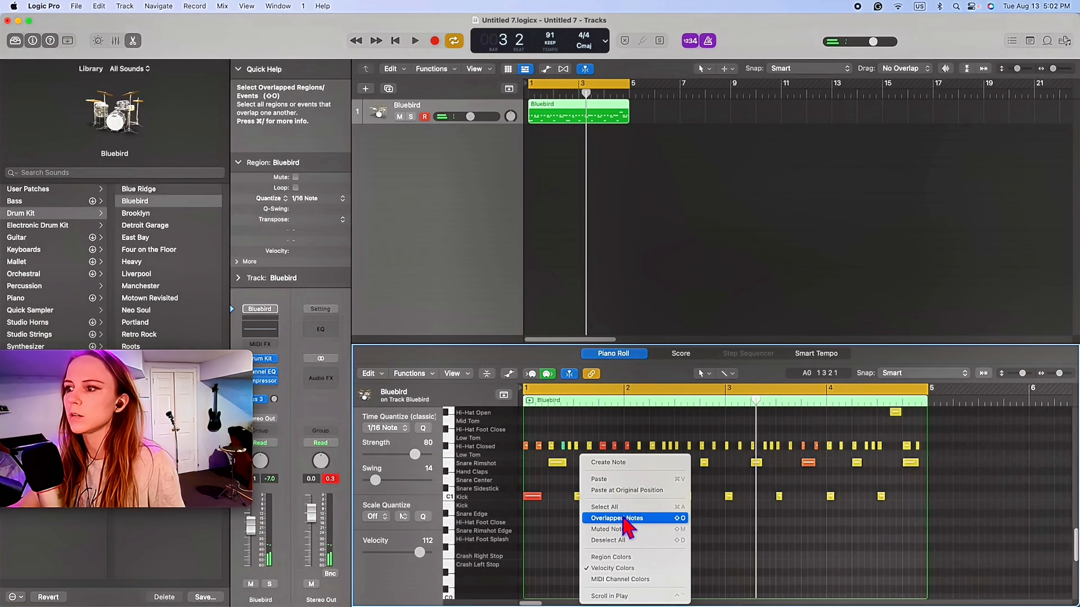
{"action": "left_click", "coordinate": [616, 507]}
{"action": "left_click_drag", "start_coordinate": [376, 481], "coordinate": [368, 481]}
{"action": "left_click_drag", "start_coordinate": [427, 504], "coordinate": [407, 505]}
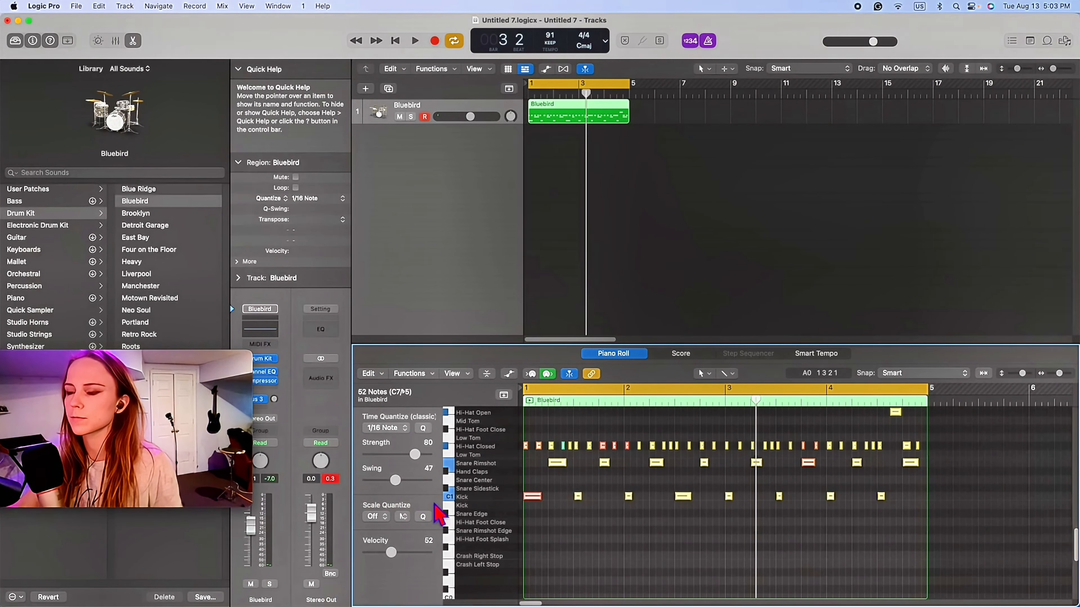
{"action": "key", "text": "space"}
{"action": "left_click", "coordinate": [627, 575]}
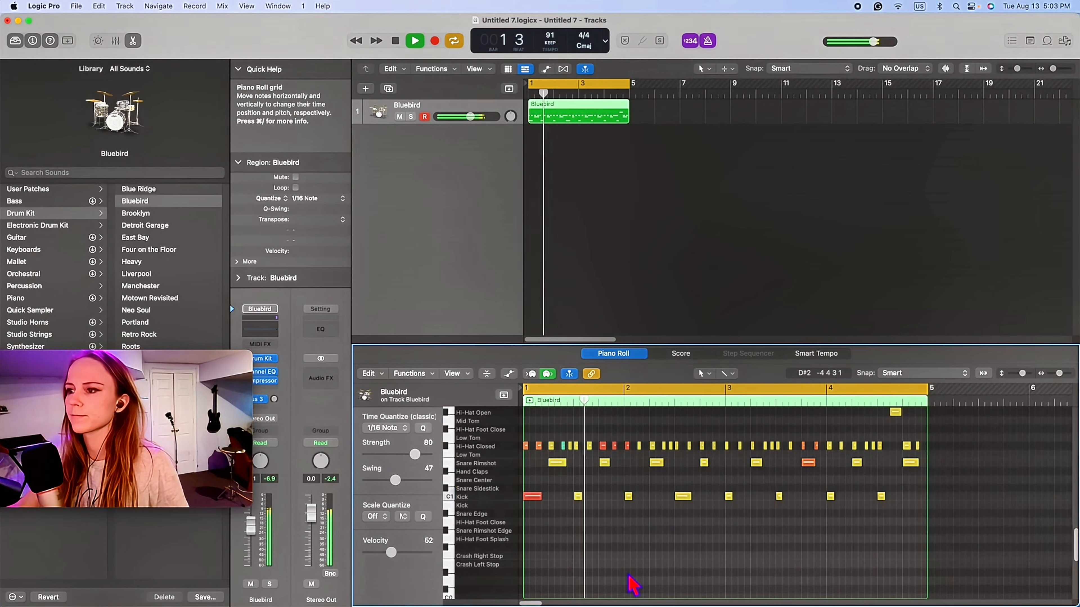
{"action": "key", "text": "space"}
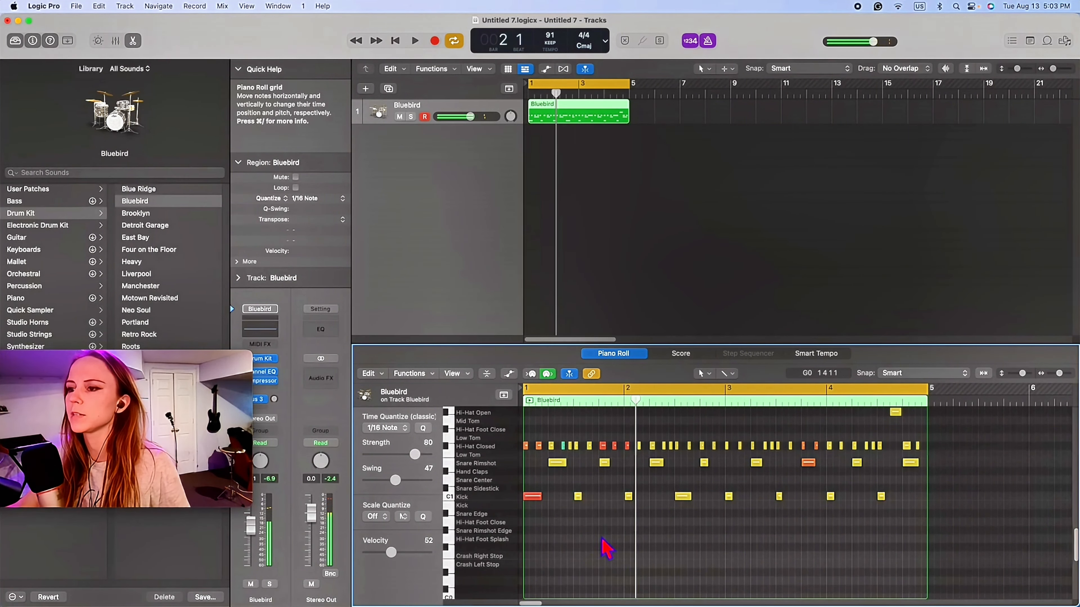
- Delete the second closed hi-hat note in bar 1 and play the beat again
{"action": "key", "text": "space"}
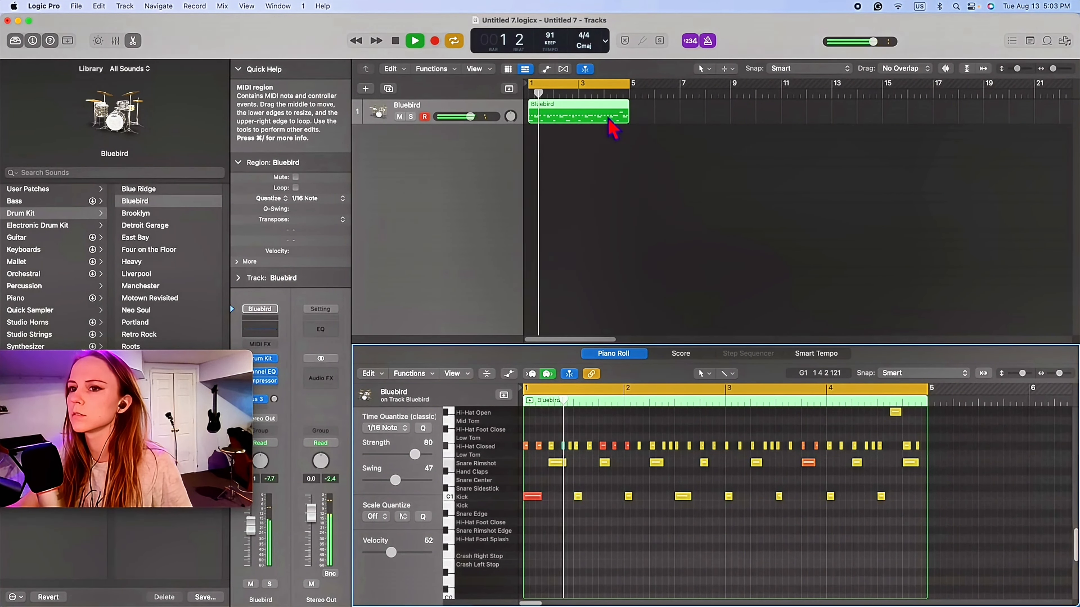
{"action": "left_click_drag", "start_coordinate": [547, 447], "coordinate": [545, 456]}
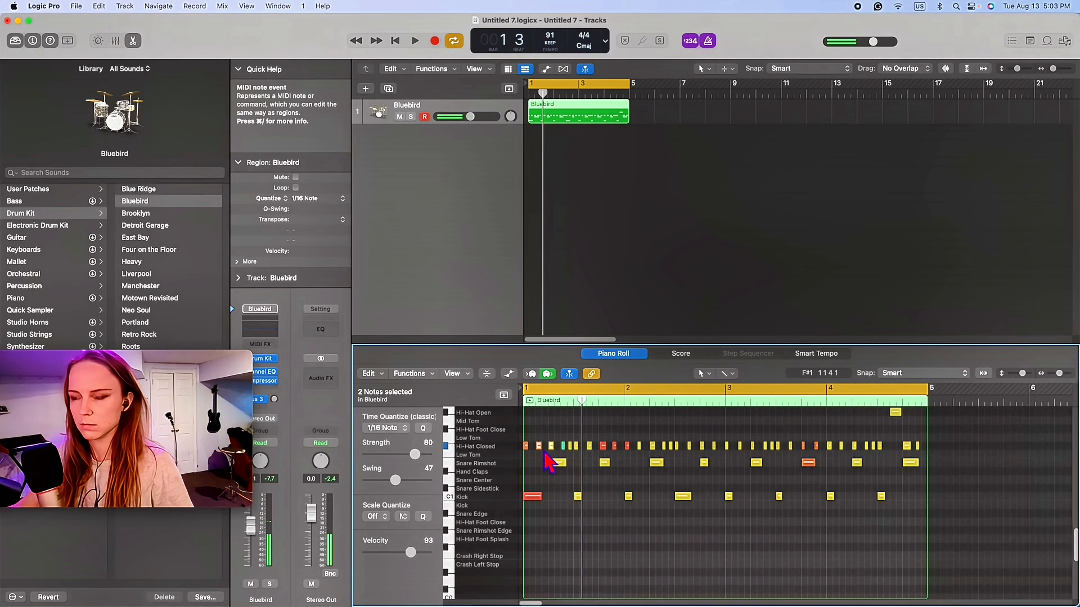
{"action": "left_click", "coordinate": [543, 457]}
{"action": "left_click", "coordinate": [538, 446]}
{"action": "key", "text": "Delete"}
{"action": "key", "text": "space"}
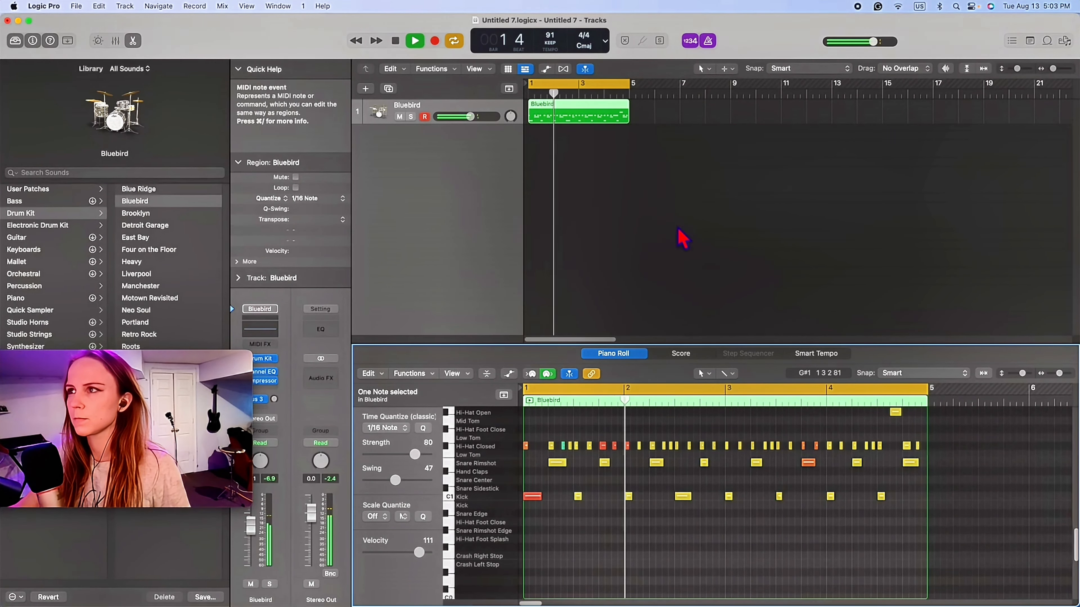
- Turn off the metronome, stop playback and add one software instrument track with the default patch
{"action": "left_click", "coordinate": [711, 44]}
{"action": "key", "text": "space"}
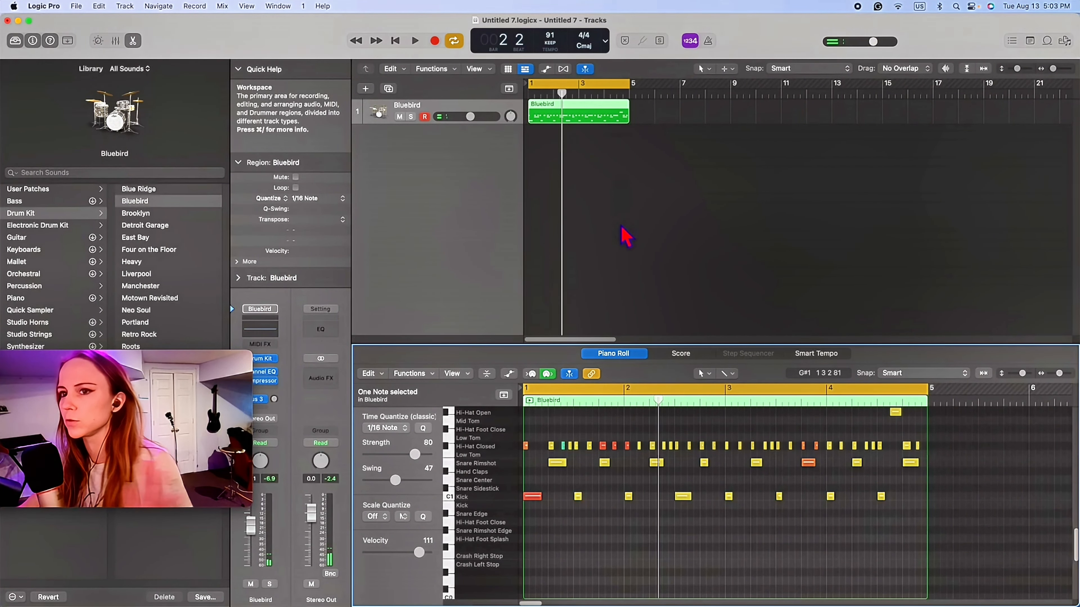
{"action": "left_click", "coordinate": [366, 95]}
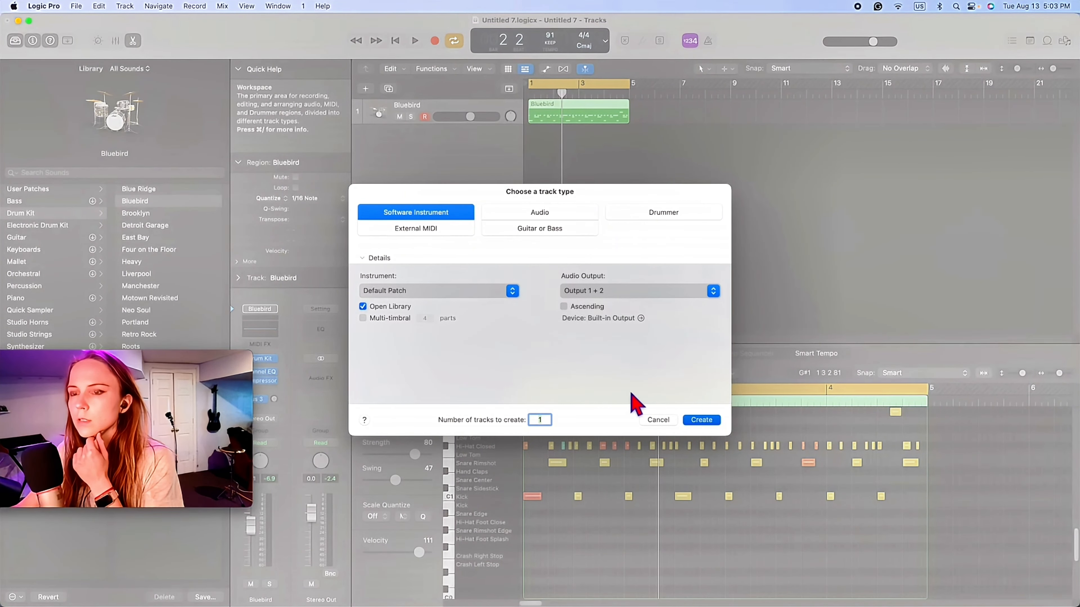
{"action": "left_click", "coordinate": [701, 420]}
{"action": "left_click_drag", "start_coordinate": [206, 382], "coordinate": [287, 464]}
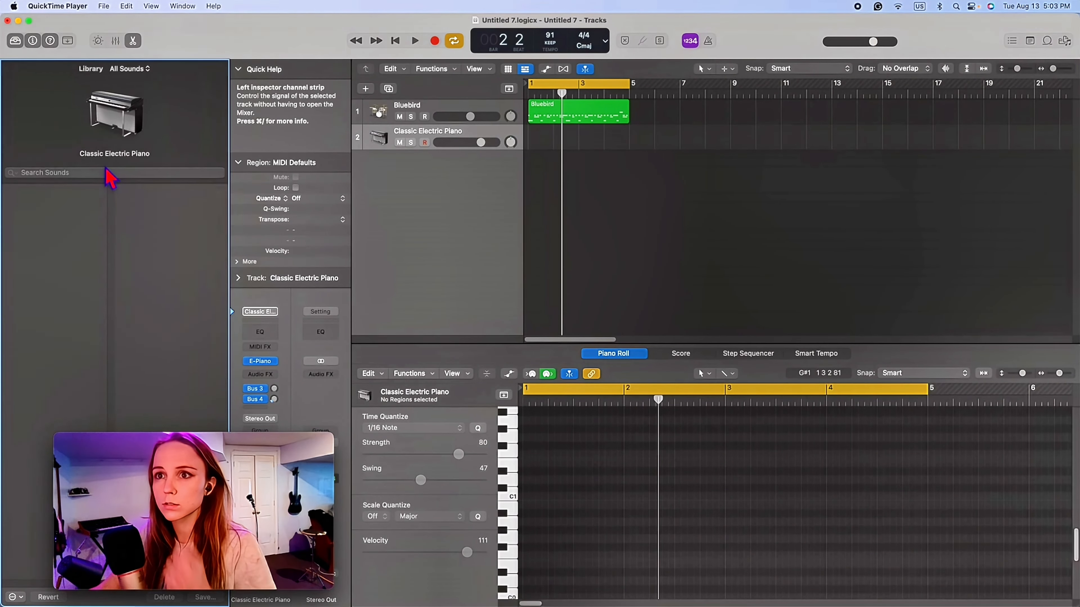
- Search the sound library for "shaker" and load Shaker 1 - Crate Digger on the new track
{"action": "left_click", "coordinate": [101, 177]}
{"action": "left_click", "coordinate": [60, 290]}
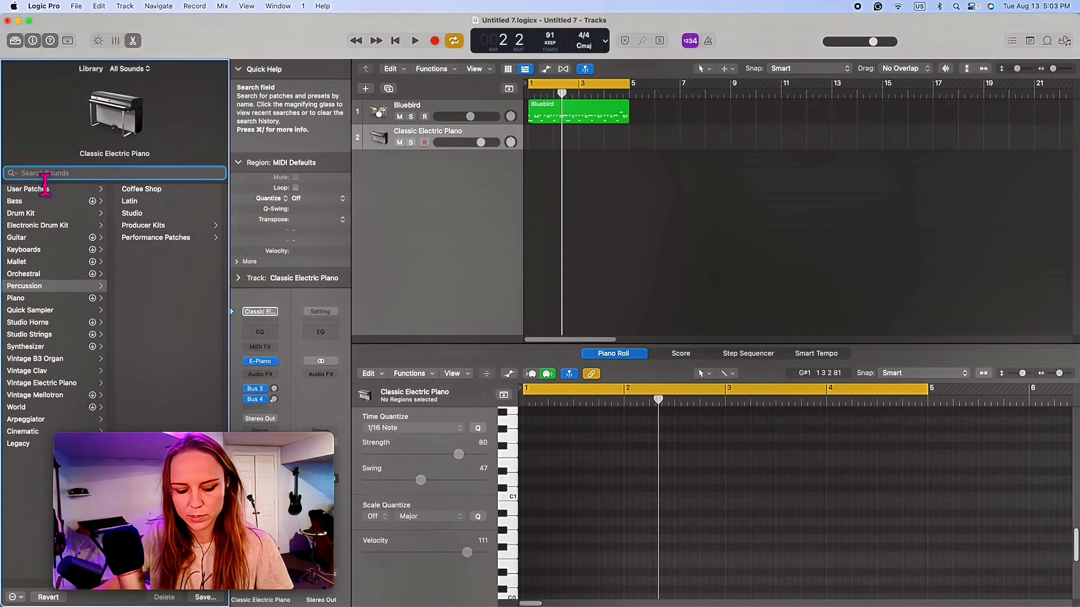
{"action": "type", "text": "shaker"}
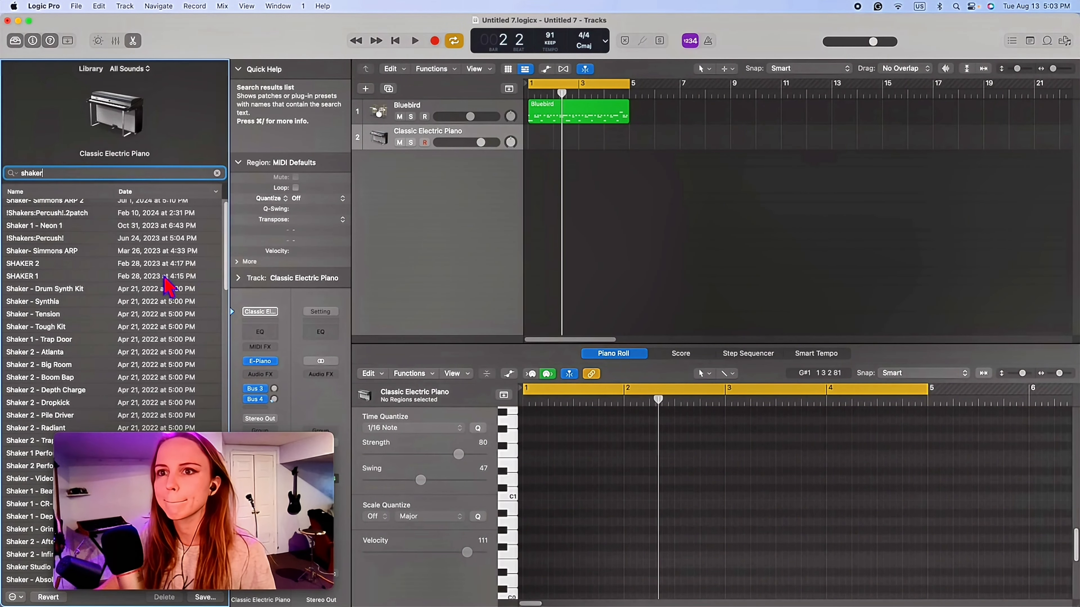
{"action": "scroll", "coordinate": [85, 408], "scroll_direction": "down", "scroll_amount": 5}
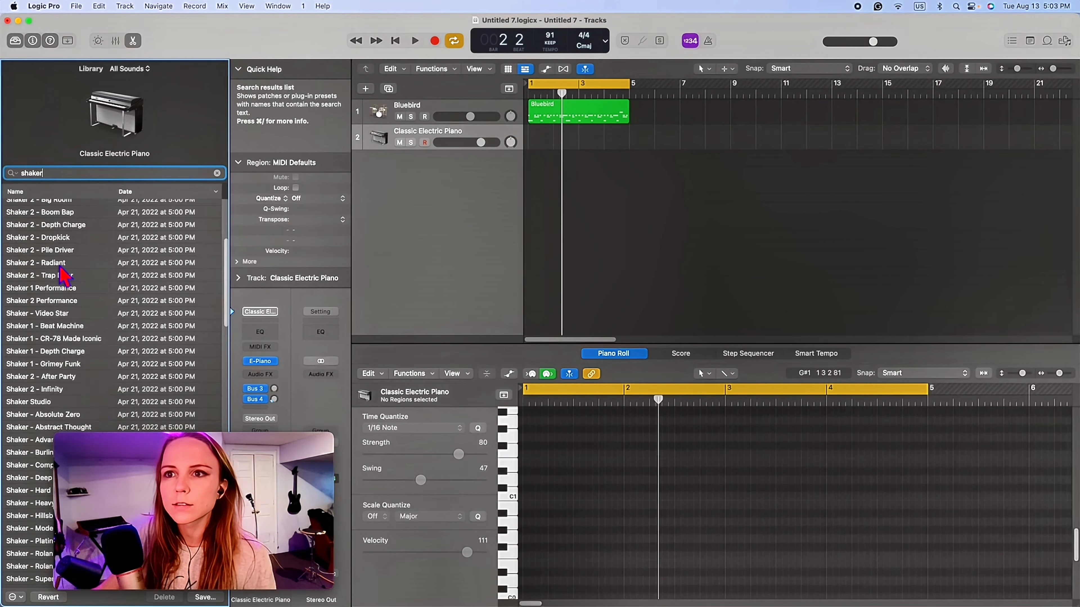
{"action": "scroll", "coordinate": [105, 382], "scroll_direction": "down", "scroll_amount": 4}
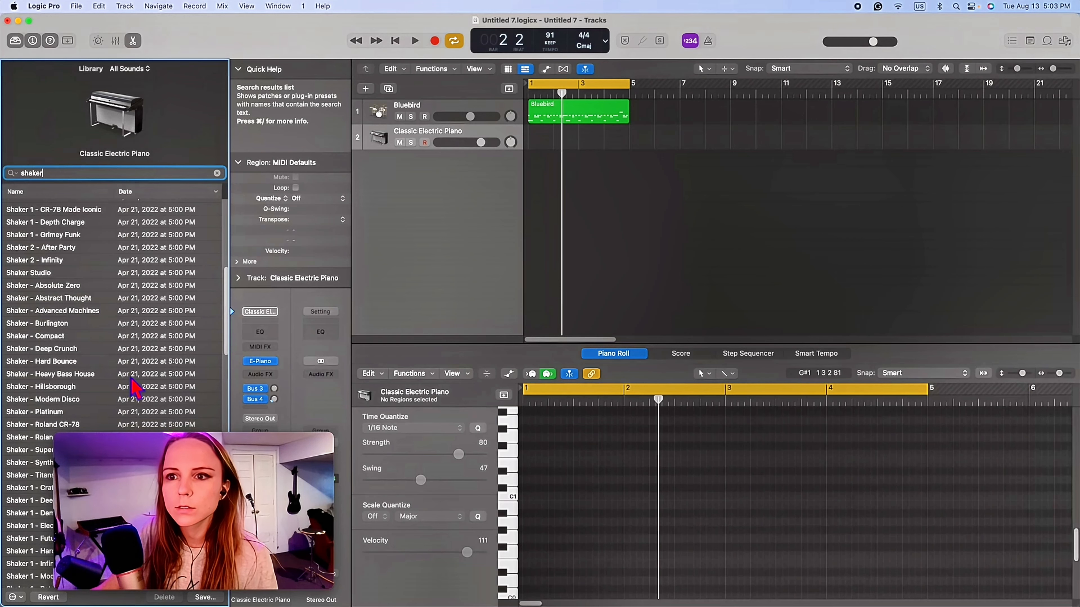
{"action": "scroll", "coordinate": [135, 387], "scroll_direction": "down", "scroll_amount": 6}
{"action": "left_click", "coordinate": [70, 270]}
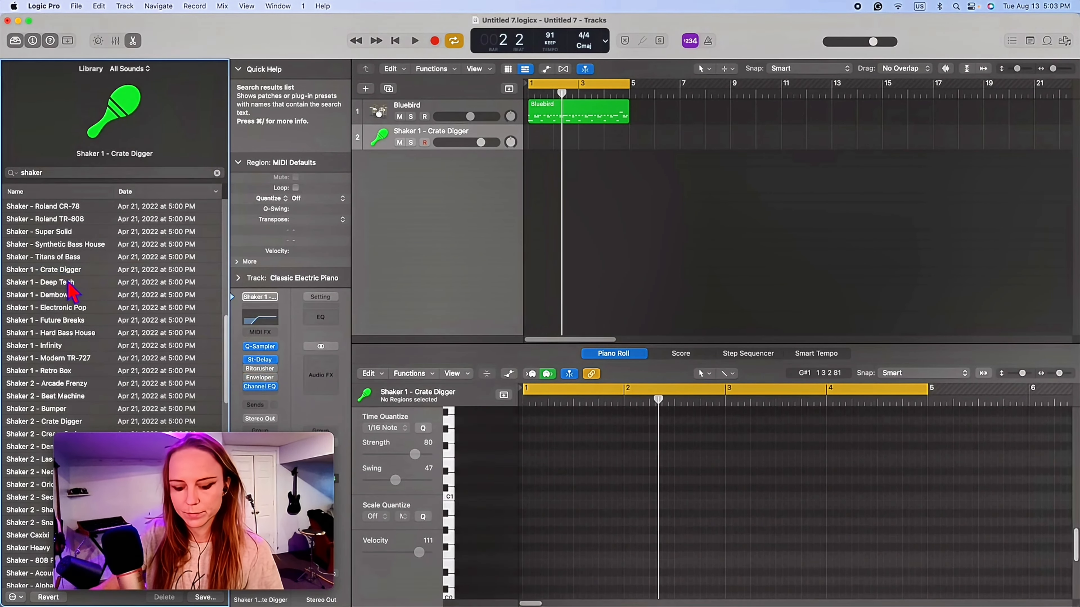
- Open Musical Typing clear of the library and lower the shaker track's volume to about -5.6 dB
{"action": "key", "text": "super+k"}
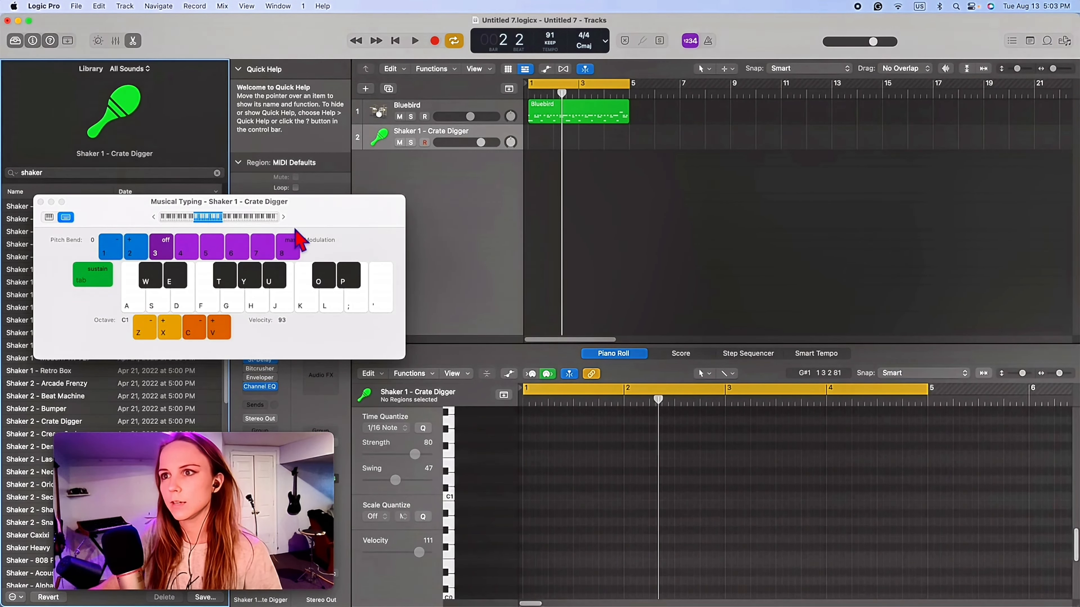
{"action": "left_click_drag", "start_coordinate": [481, 142], "coordinate": [466, 143]}
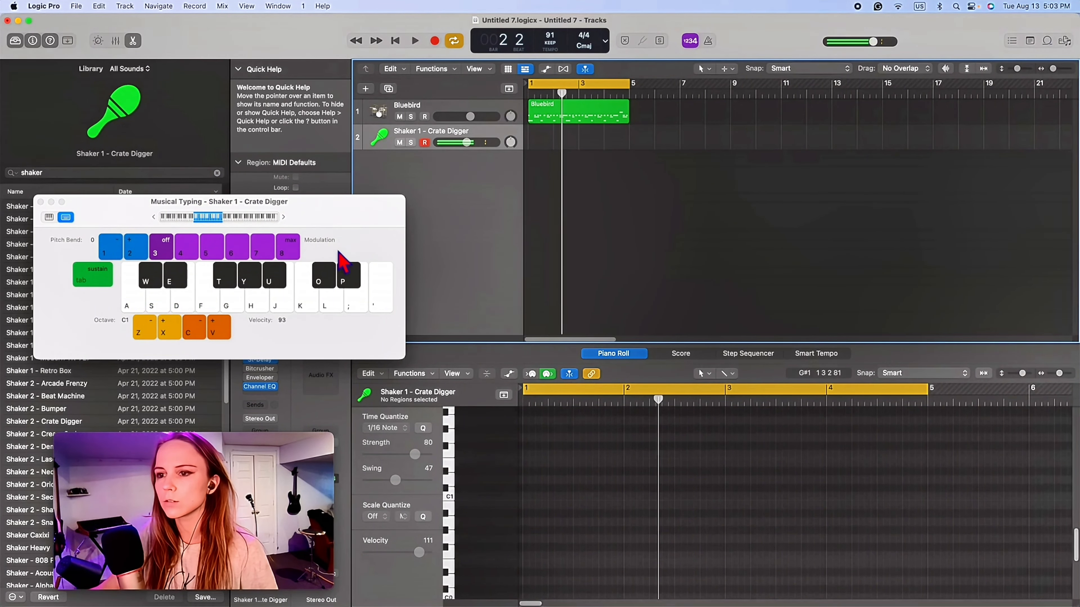
{"action": "left_click_drag", "start_coordinate": [306, 202], "coordinate": [635, 302]}
- Try the Shaker 1 - Electronic Pop and Shaker 1 - Bumper patches on the shaker track
{"action": "left_click", "coordinate": [60, 307]}
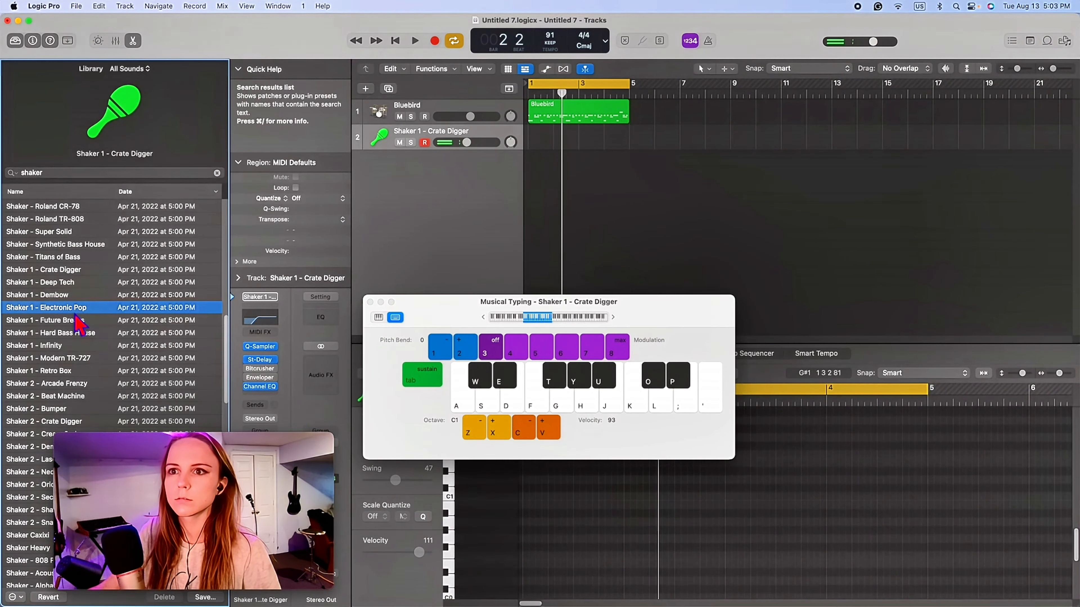
{"action": "left_click", "coordinate": [482, 149]}
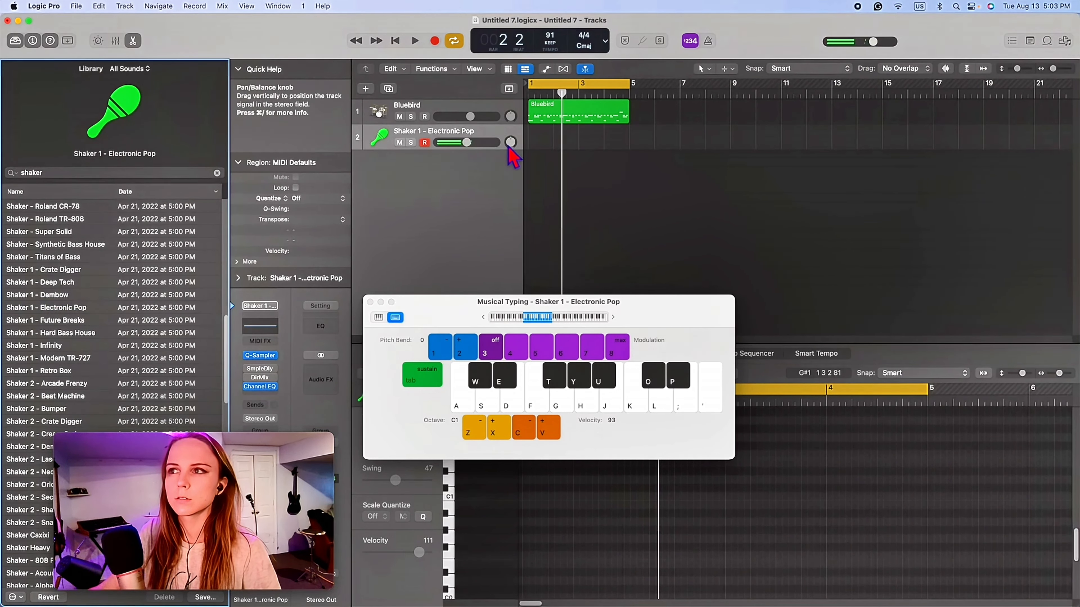
{"action": "scroll", "coordinate": [106, 363], "scroll_direction": "up", "scroll_amount": 5}
{"action": "scroll", "coordinate": [106, 363], "scroll_direction": "up", "scroll_amount": 5}
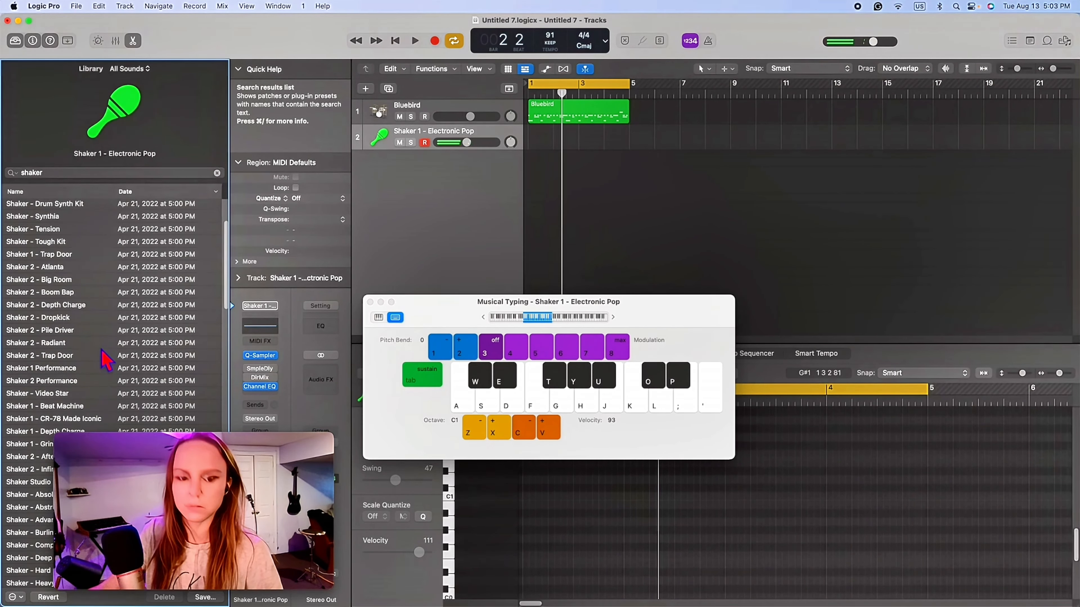
{"action": "scroll", "coordinate": [104, 359], "scroll_direction": "up", "scroll_amount": 3}
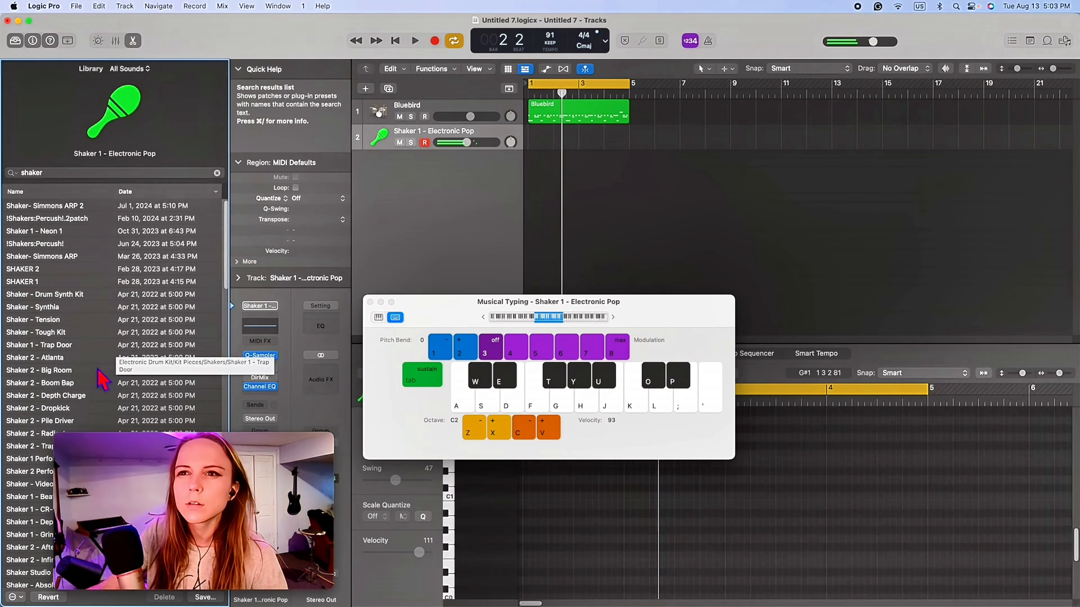
{"action": "scroll", "coordinate": [126, 358], "scroll_direction": "down", "scroll_amount": 10}
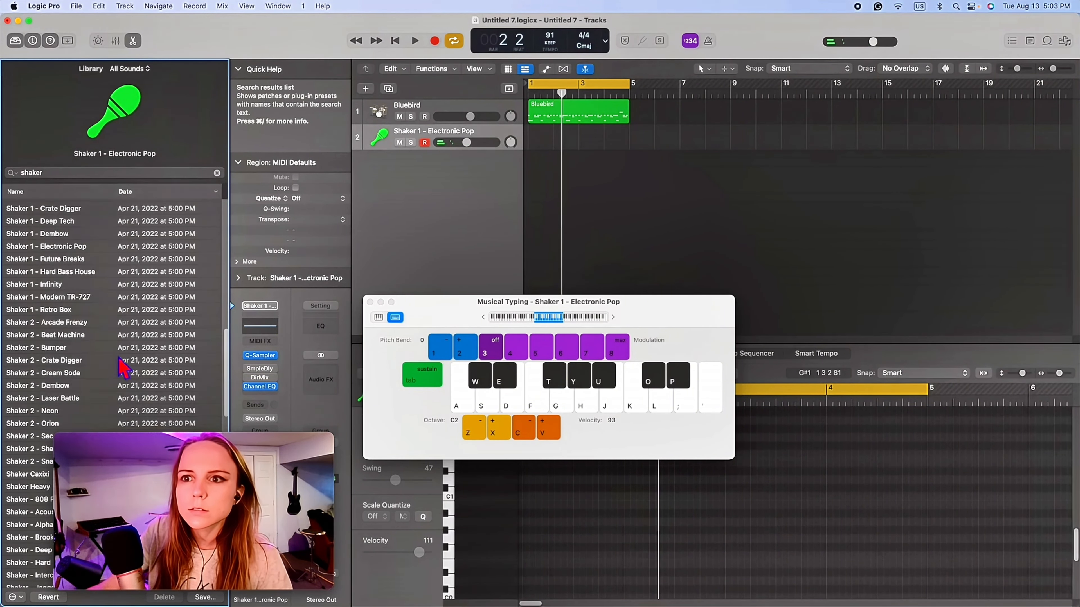
{"action": "scroll", "coordinate": [117, 332], "scroll_direction": "down", "scroll_amount": 2}
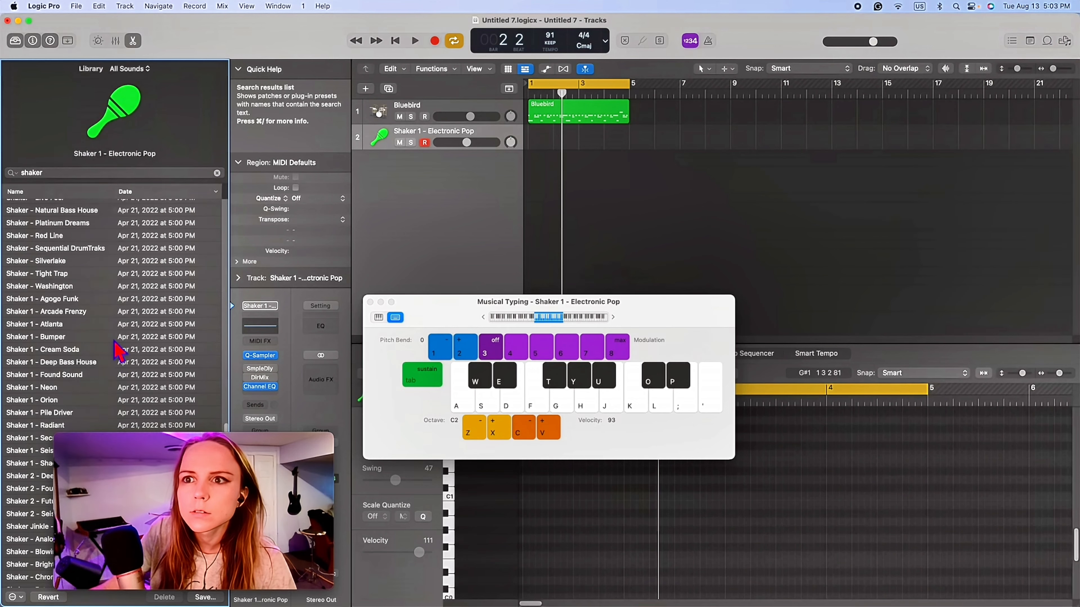
{"action": "left_click", "coordinate": [117, 337]}
- Load the Shaker - Simmons SDS-V patch on the shaker track
{"action": "scroll", "coordinate": [119, 353], "scroll_direction": "down", "scroll_amount": 5}
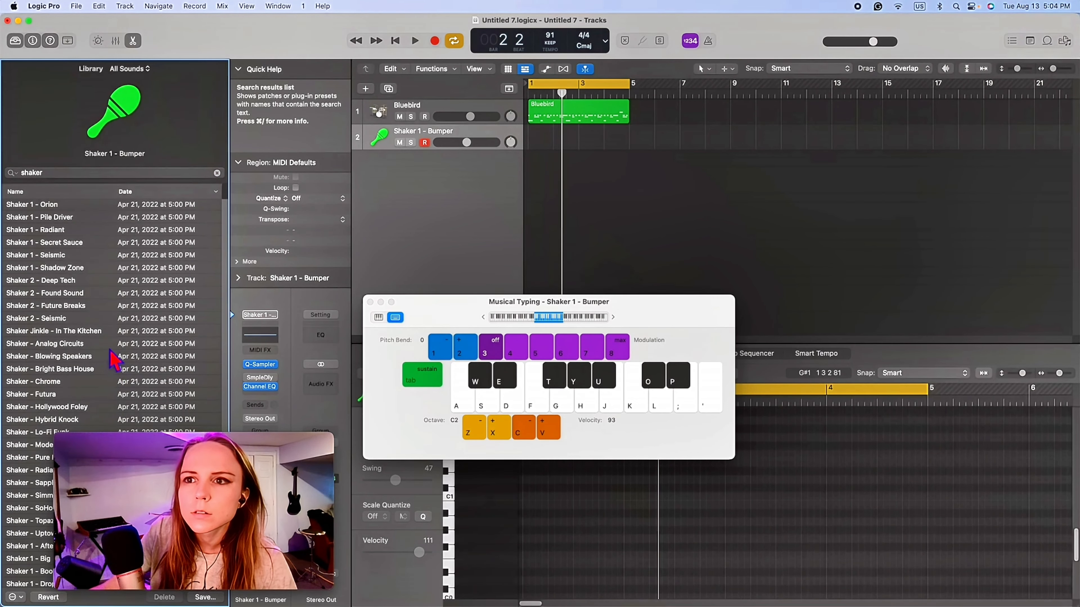
{"action": "scroll", "coordinate": [112, 351], "scroll_direction": "down", "scroll_amount": 4}
{"action": "left_click", "coordinate": [102, 354]}
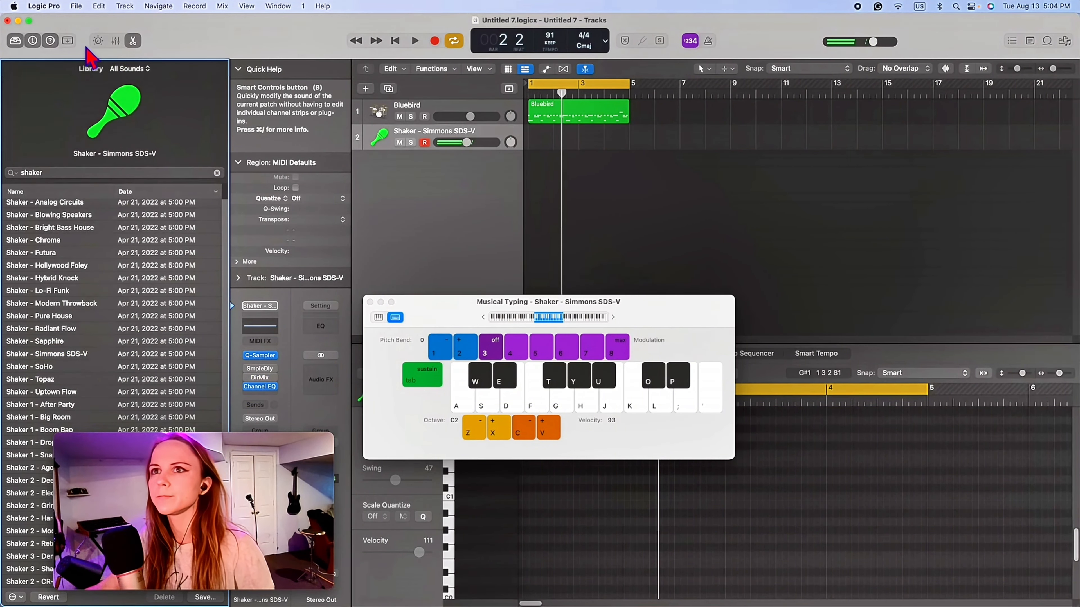
- Show the shaker's Smart Controls and play the beat, moving Musical Typing clear of the controls
{"action": "left_click", "coordinate": [98, 40]}
{"action": "key", "text": "space"}
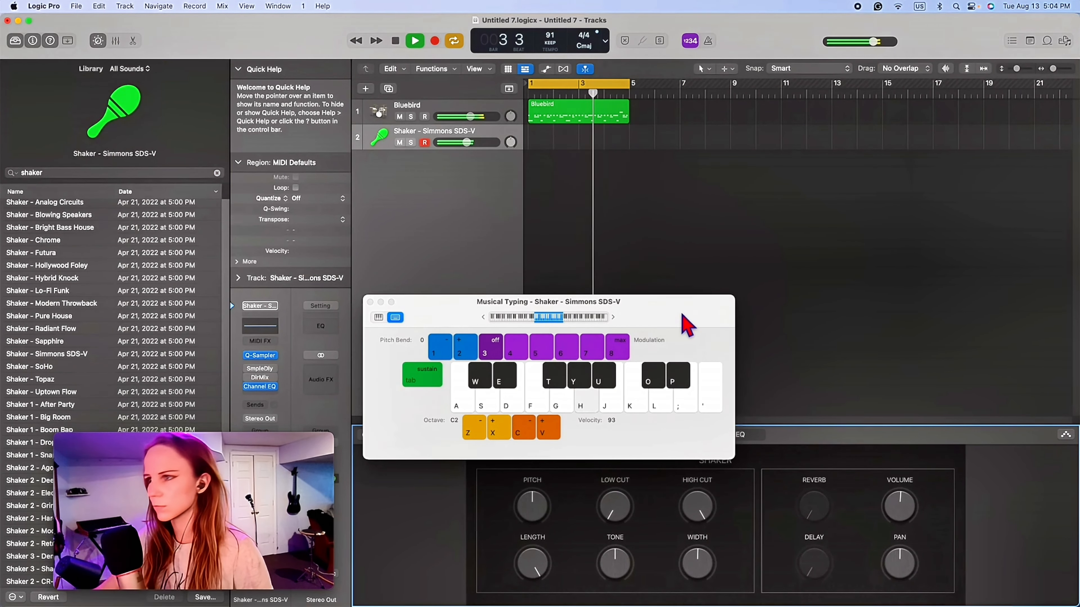
{"action": "left_click_drag", "start_coordinate": [695, 303], "coordinate": [1079, 159]}
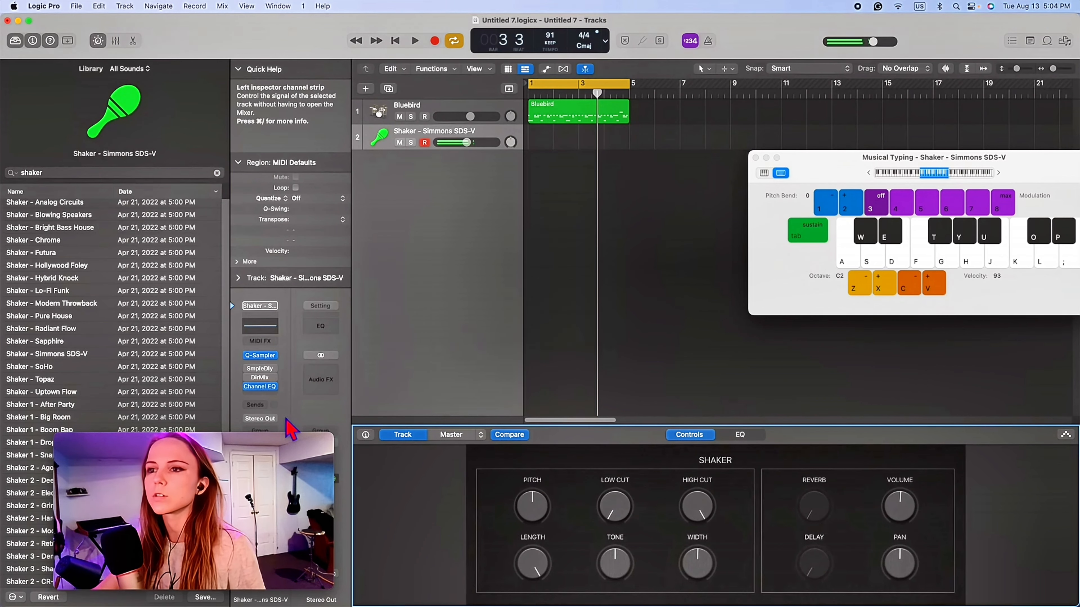
{"action": "left_click_drag", "start_coordinate": [257, 444], "coordinate": [713, 480]}
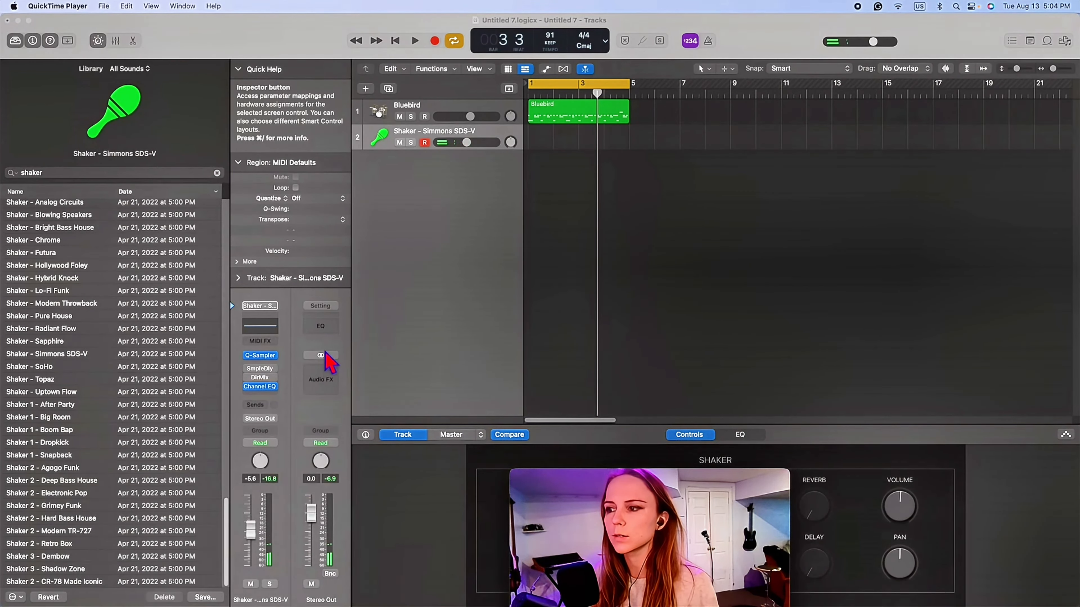
- Replace the shaker's Sample Delay plug-in with Stereo Delay and reopen Musical Typing
{"action": "left_click", "coordinate": [276, 370]}
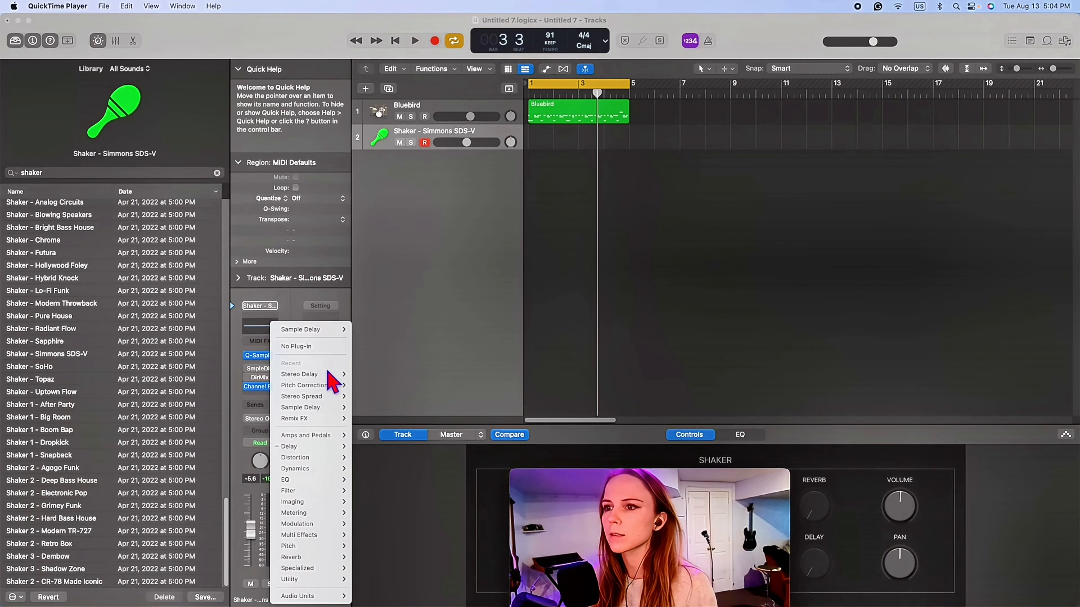
{"action": "left_click", "coordinate": [366, 374]}
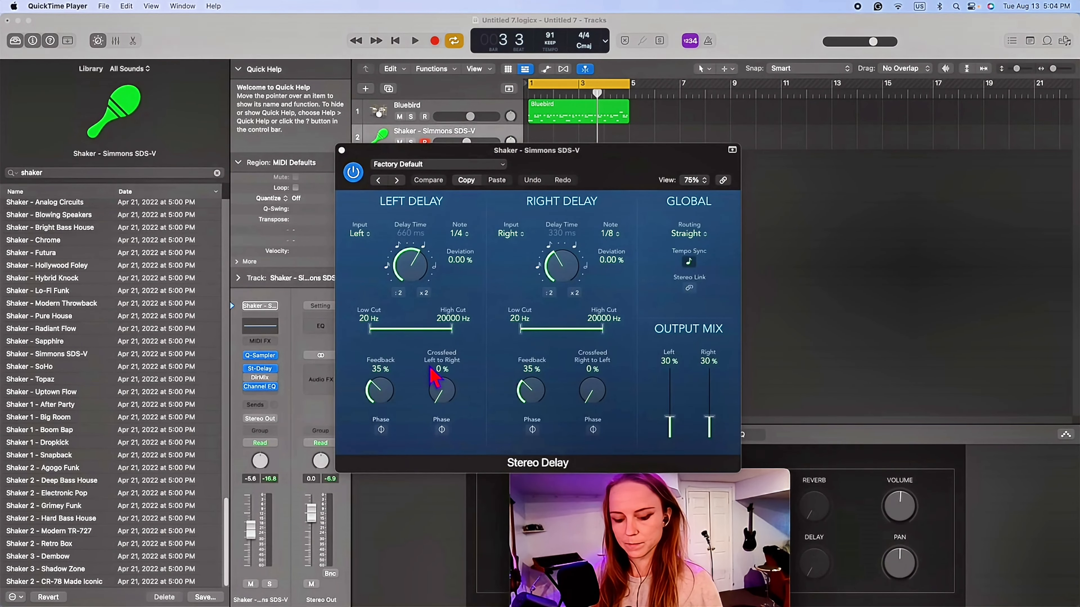
{"action": "left_click", "coordinate": [949, 211]}
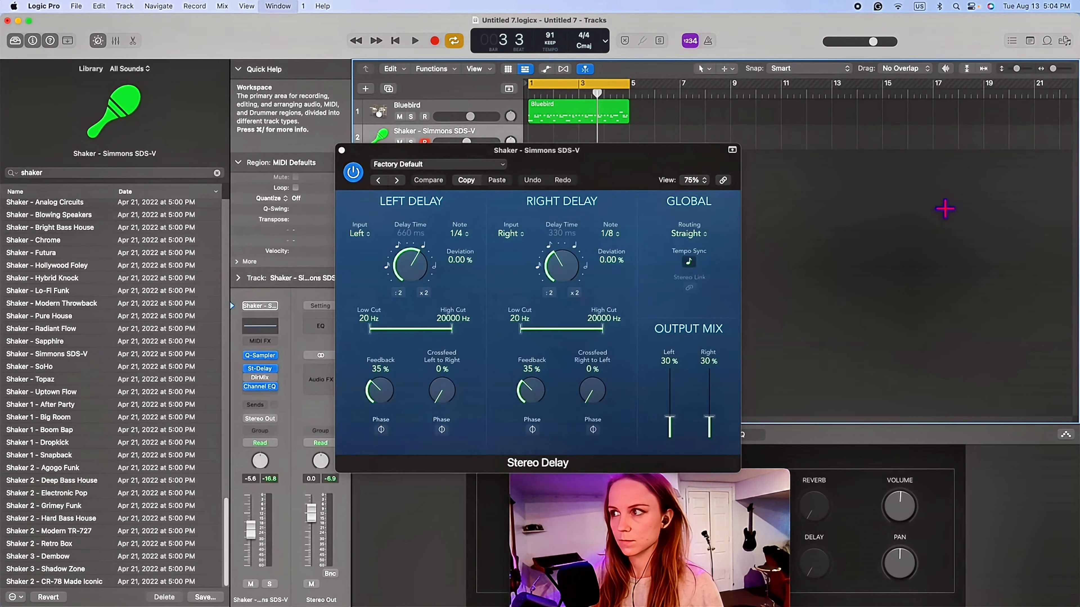
{"action": "key", "text": "super+k"}
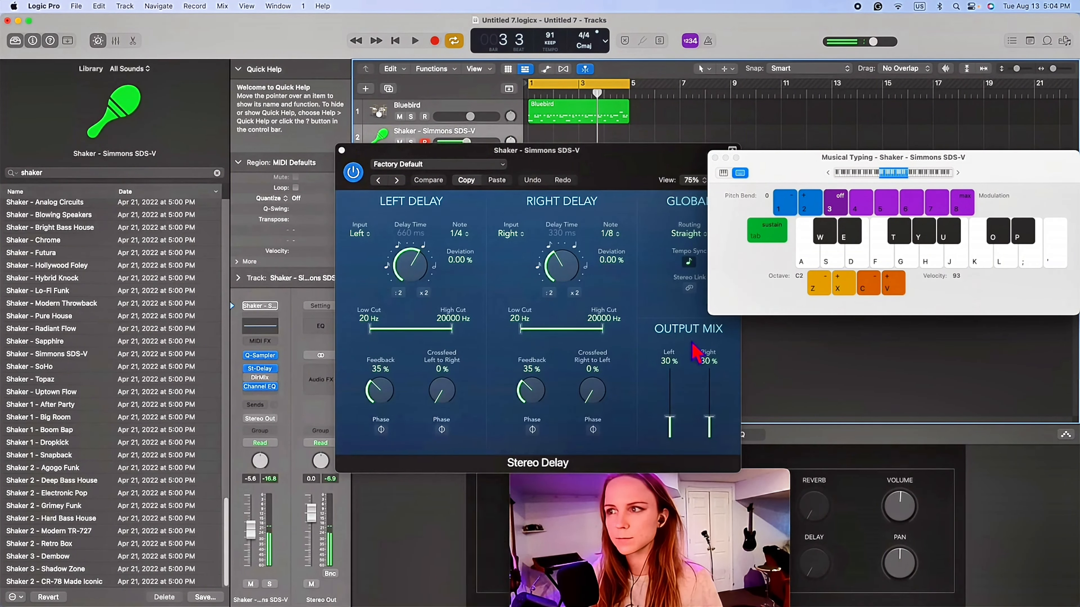
- Set the Stereo Delay's left delay to a 1/8 note with +2.00% deviation and the right delay to a 1/16 note
{"action": "left_click", "coordinate": [541, 267]}
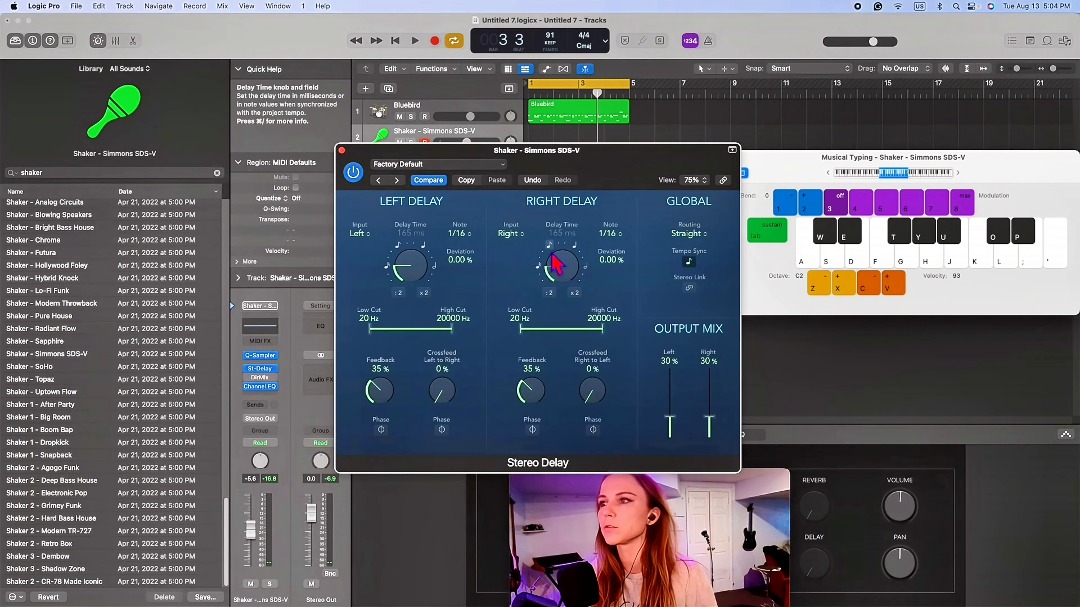
{"action": "left_click_drag", "start_coordinate": [555, 262], "coordinate": [554, 255]}
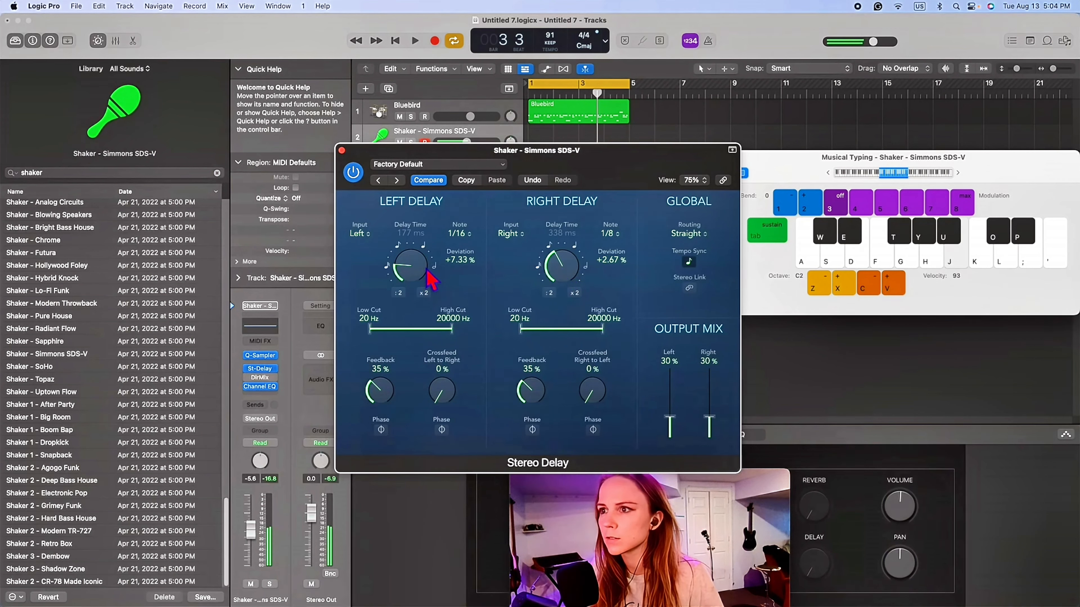
{"action": "left_click_drag", "start_coordinate": [405, 274], "coordinate": [426, 254]}
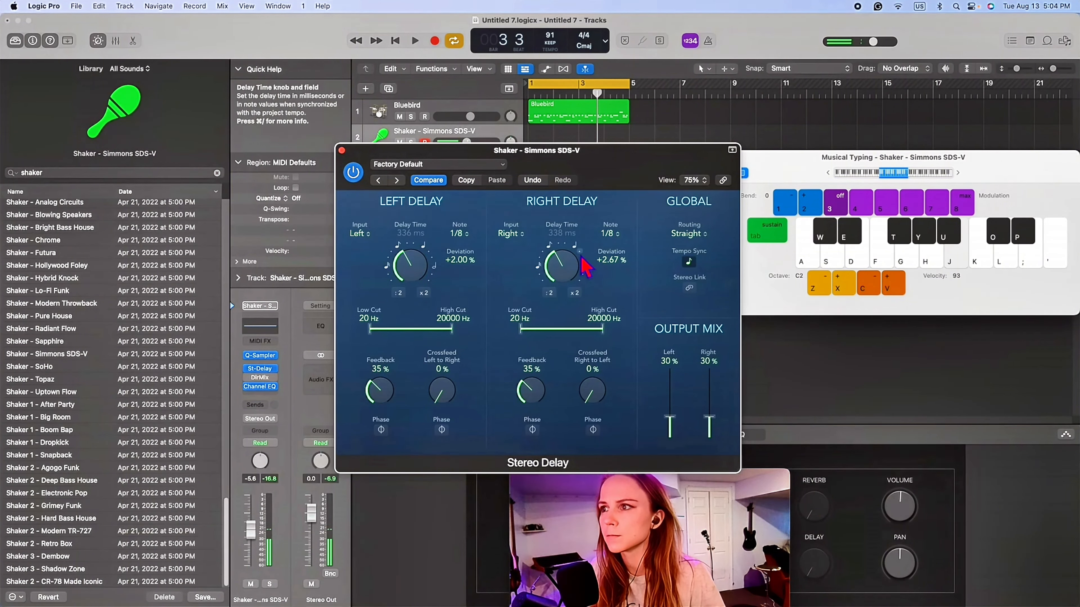
{"action": "left_click_drag", "start_coordinate": [551, 267], "coordinate": [563, 274]}
{"action": "left_click", "coordinate": [539, 267]}
{"action": "key", "text": "j"}
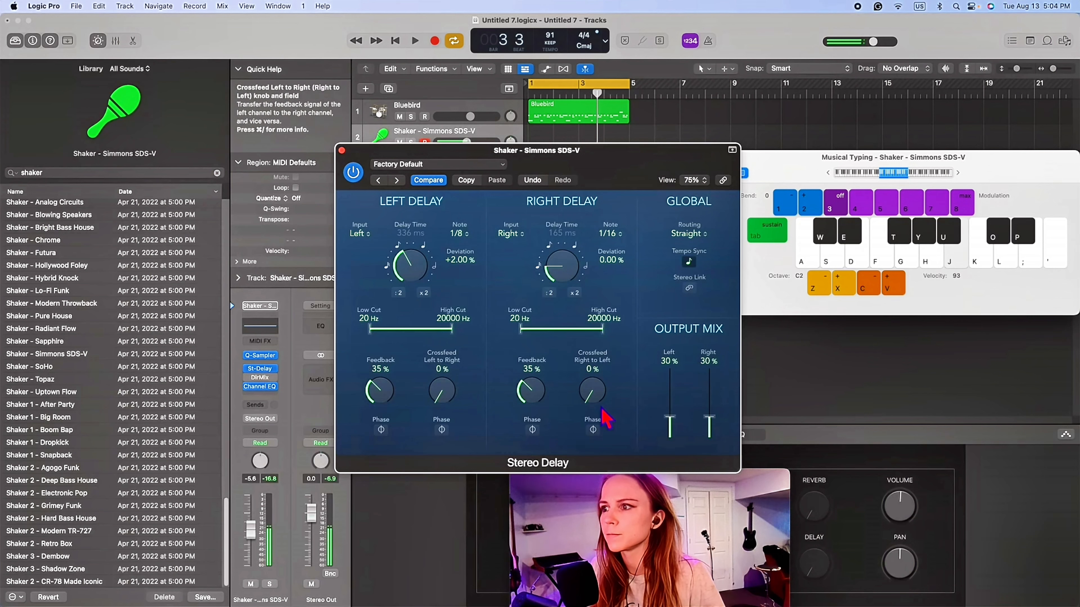
- Set the right delay's feedback to 17% and its right-to-left crossfeed to 59%, and audition the shaker
{"action": "left_click_drag", "start_coordinate": [538, 394], "coordinate": [535, 419]}
{"action": "left_click_drag", "start_coordinate": [594, 398], "coordinate": [595, 318]}
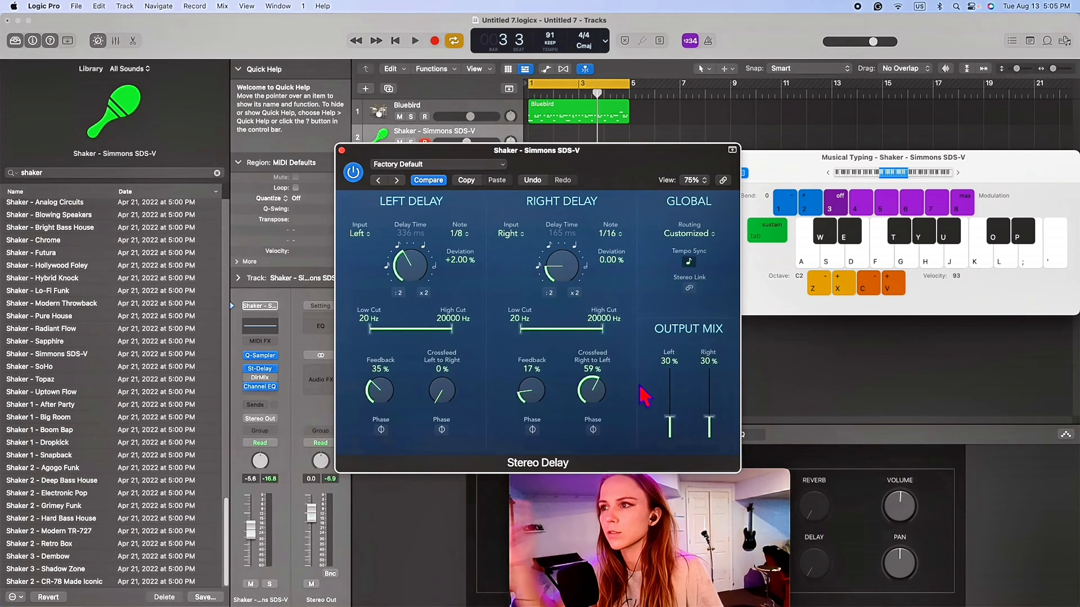
{"action": "key", "text": "j"}
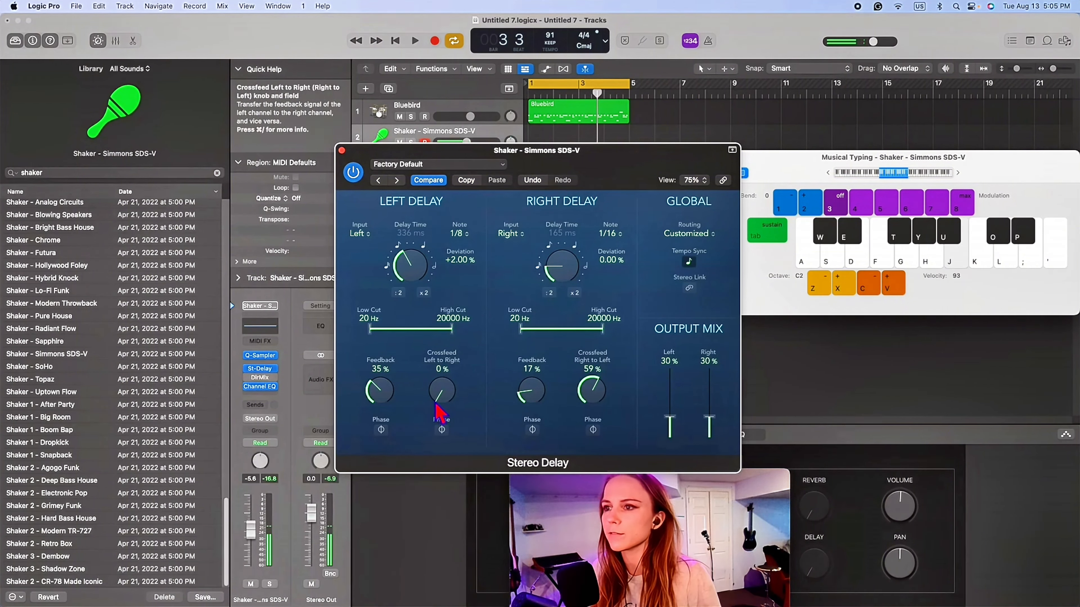
- Set the left delay's crossfeed to 50%, its feedback to 24% and its note value to 1/8 dotted
{"action": "left_click_drag", "start_coordinate": [437, 406], "coordinate": [455, 366]}
{"action": "left_click_drag", "start_coordinate": [377, 385], "coordinate": [377, 401]}
{"action": "left_click", "coordinate": [425, 247]}
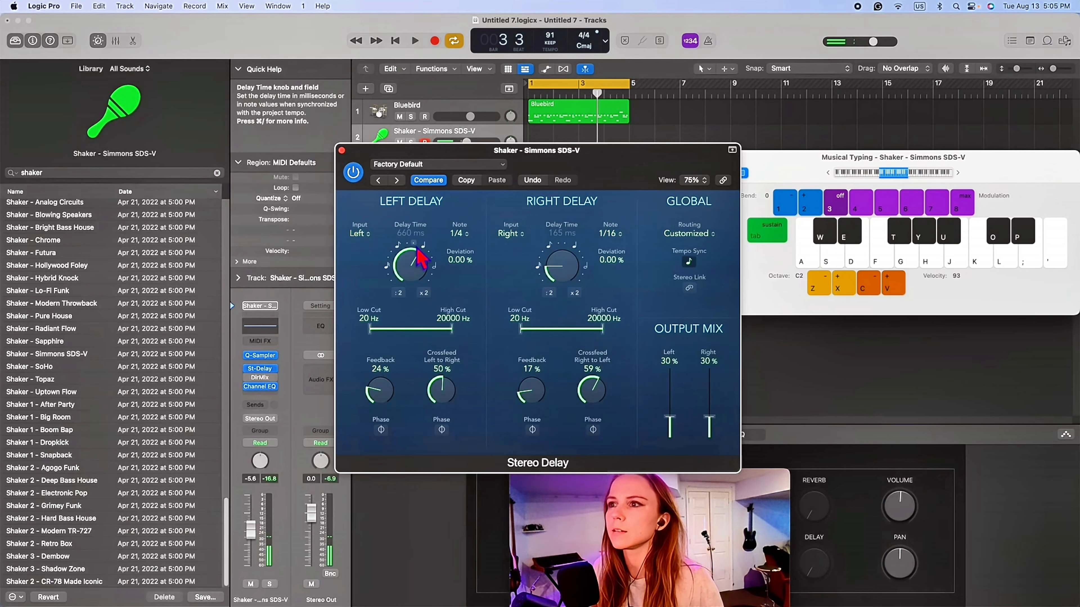
{"action": "key", "text": "j"}
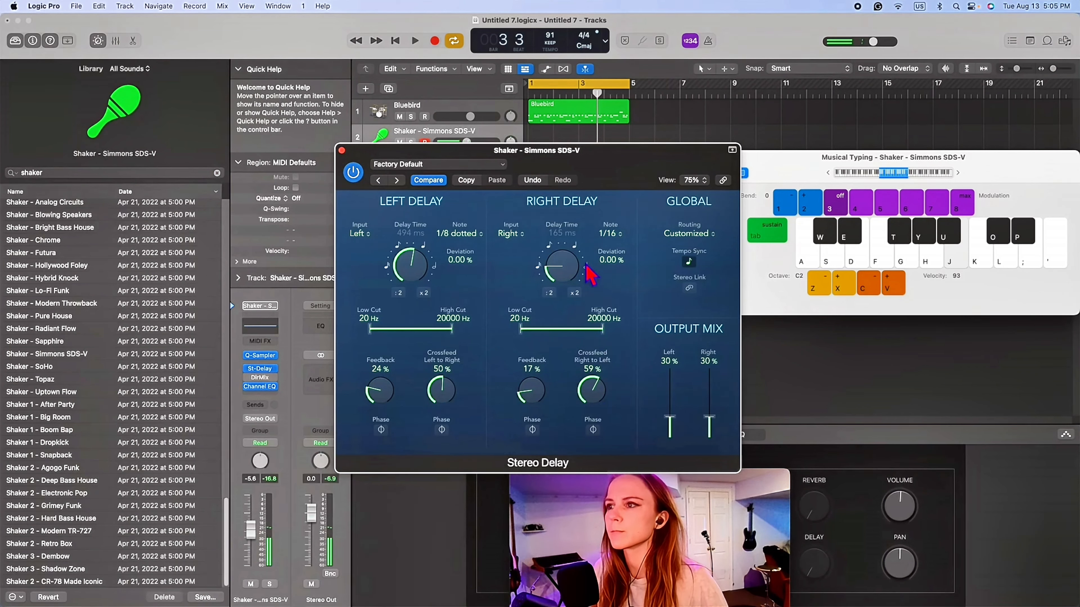
- Set the right delay's note value to 1/4, its crossfeed to 44% and its output mix to 22%, auditioning the shaker
{"action": "left_click", "coordinate": [574, 246]}
{"action": "key", "text": "j"}
{"action": "left_click_drag", "start_coordinate": [591, 389], "coordinate": [590, 406]}
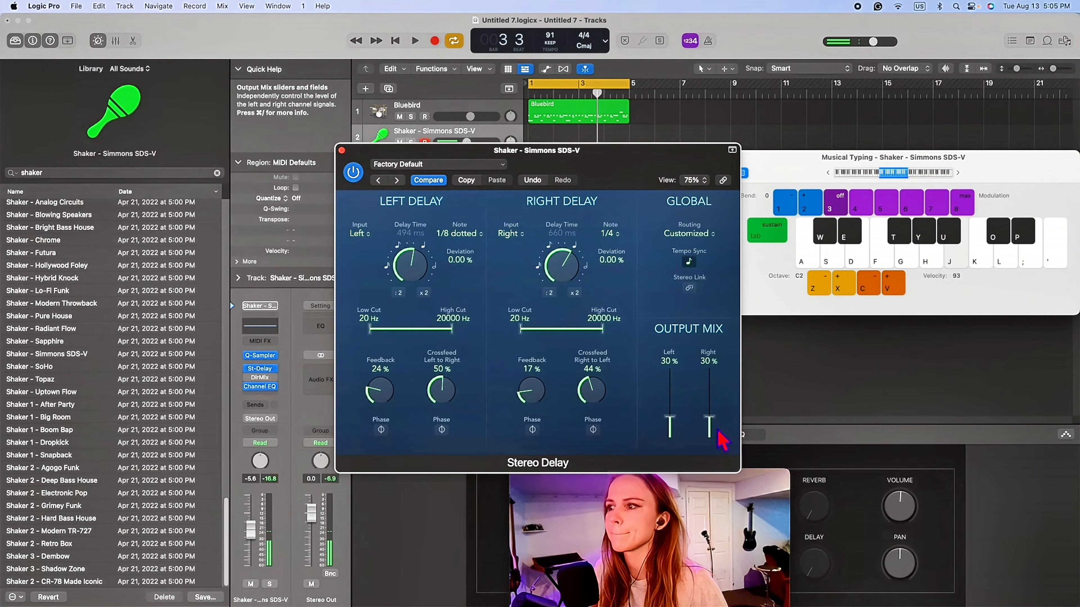
{"action": "left_click_drag", "start_coordinate": [716, 430], "coordinate": [716, 435]}
{"action": "key", "text": "h"}
{"action": "key", "text": "j"}
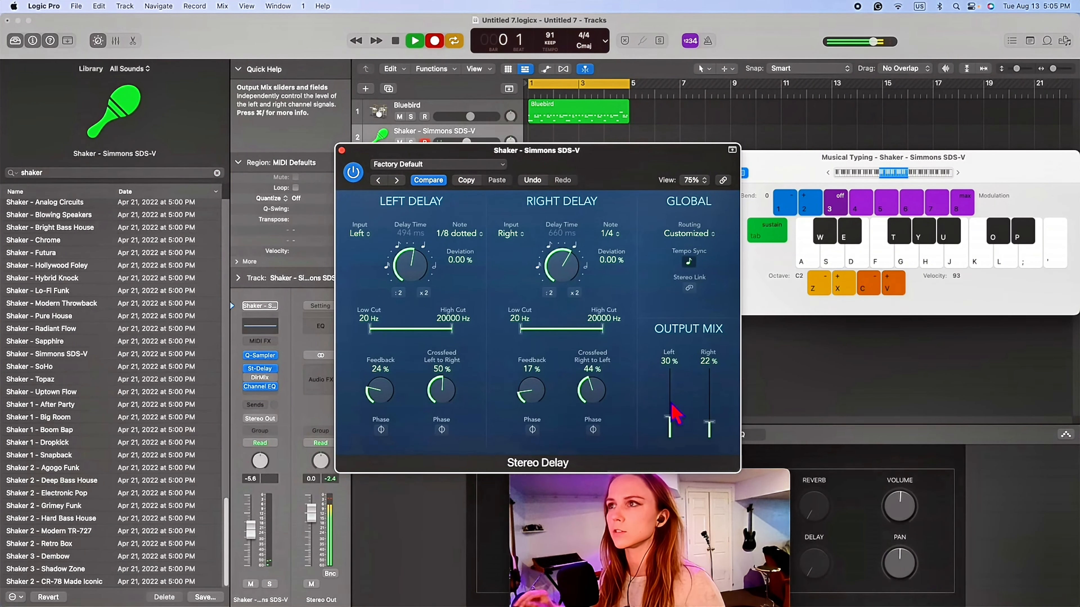
- Record the shaker part over the four-bar loop, close the Stereo Delay and quantize the recorded region to 1/16 notes
{"action": "key", "text": "space"}
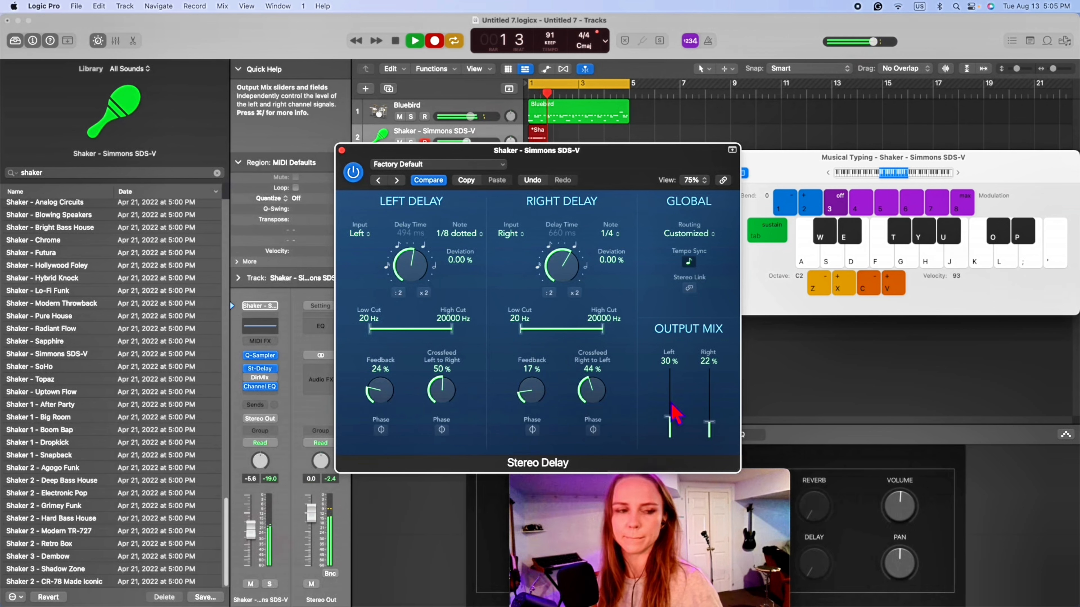
{"action": "key", "text": "j"}
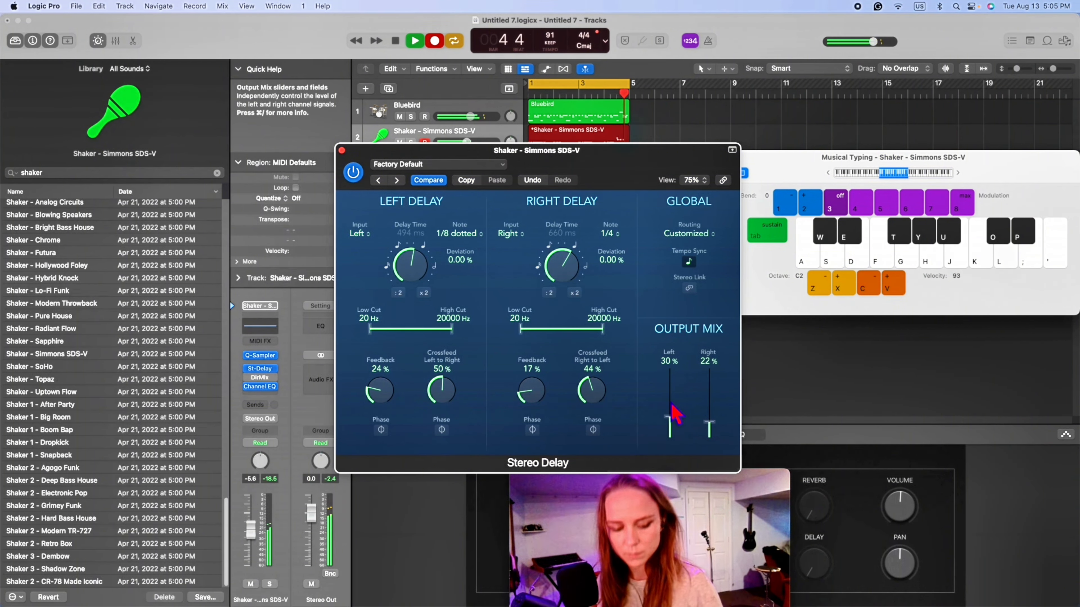
{"action": "key", "text": "space"}
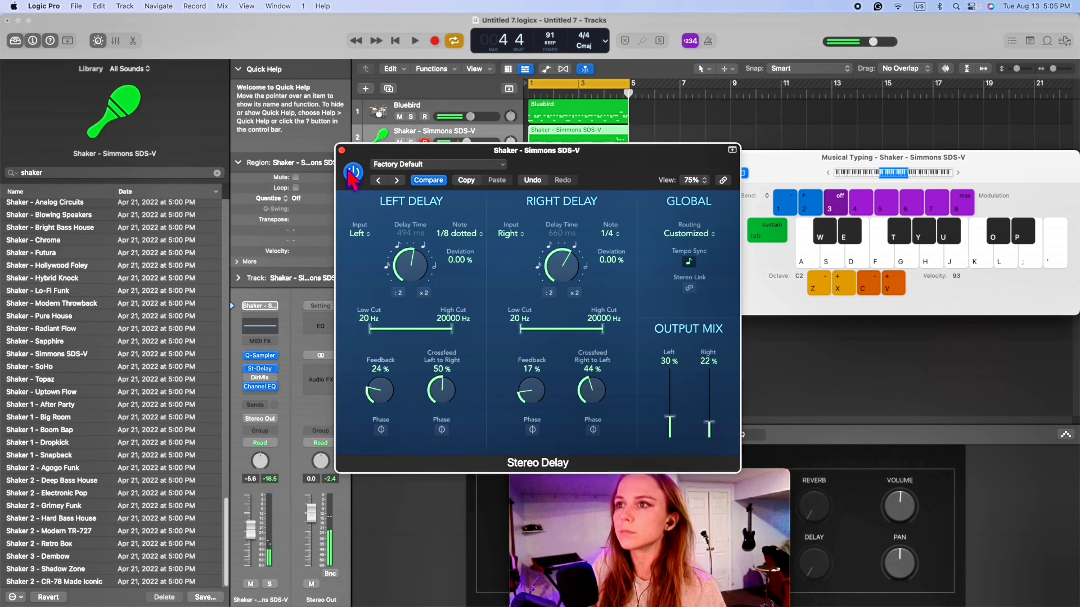
{"action": "left_click", "coordinate": [342, 151]}
{"action": "key", "text": "q"}
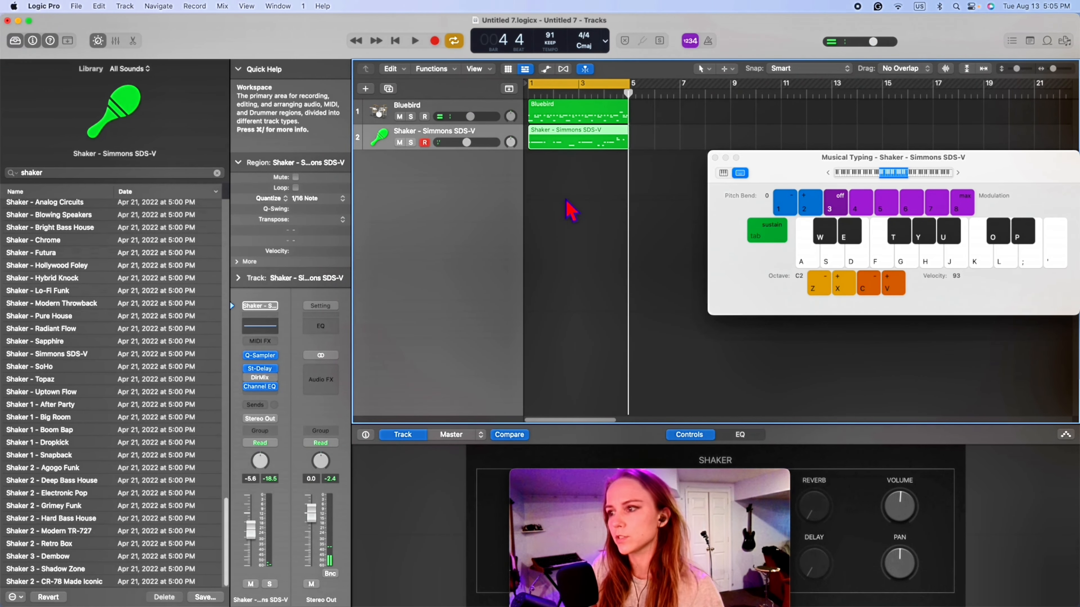
- Play back the quantized shaker with the drums and close the Musical Typing window
{"action": "key", "text": "space"}
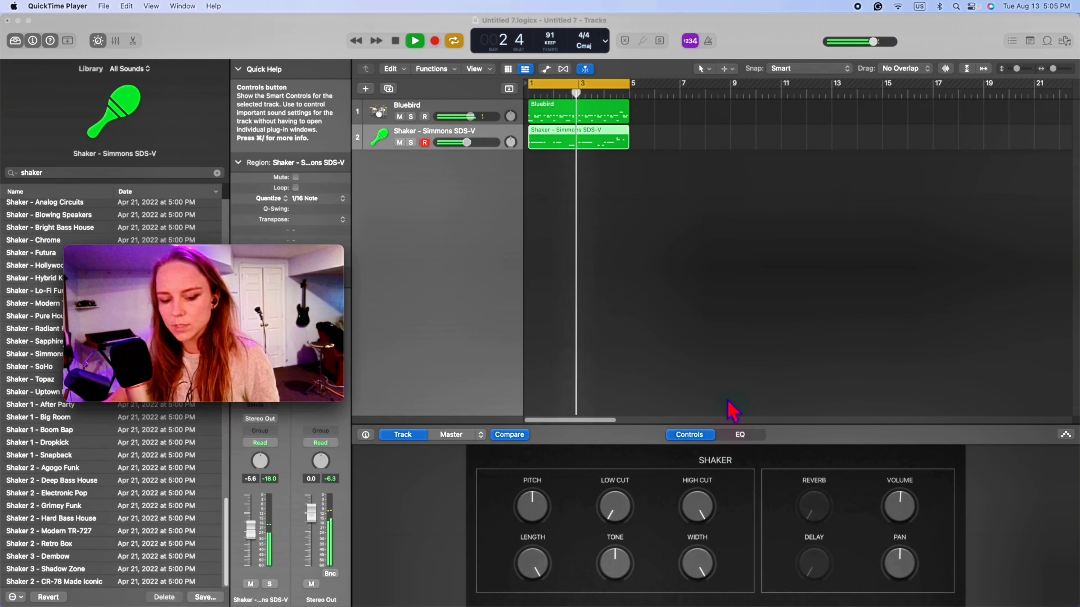
{"action": "left_click", "coordinate": [730, 410]}
{"action": "key", "text": "space"}
{"action": "left_click", "coordinate": [714, 157]}
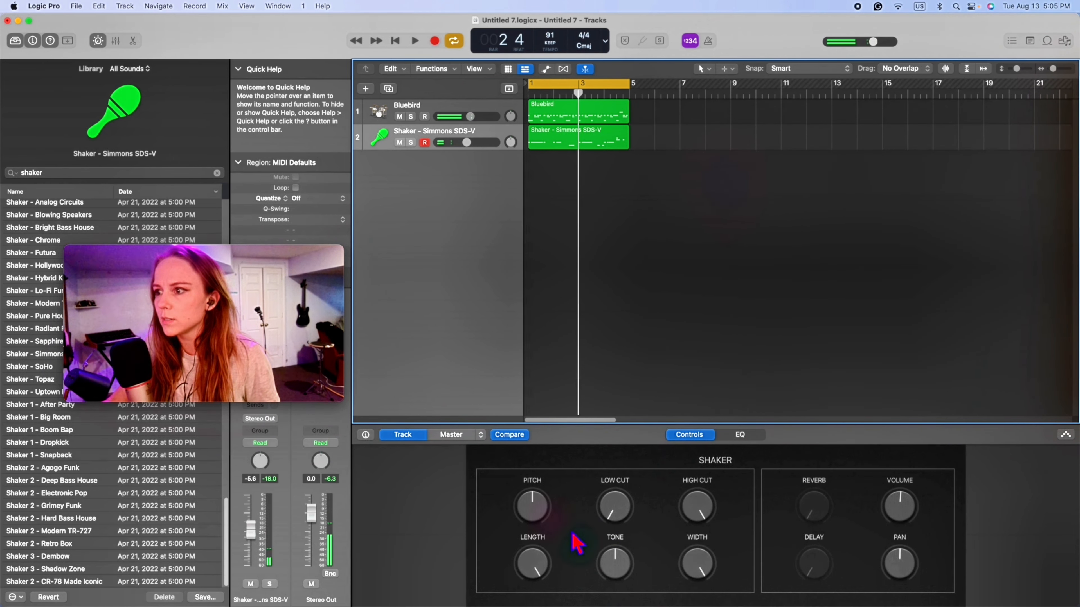
- Raise the shaker's Pitch and shorten its Length while auditioning the loop from the start
{"action": "key", "text": "Return"}
{"action": "left_click_drag", "start_coordinate": [535, 511], "coordinate": [556, 515]}
{"action": "key", "text": "space"}
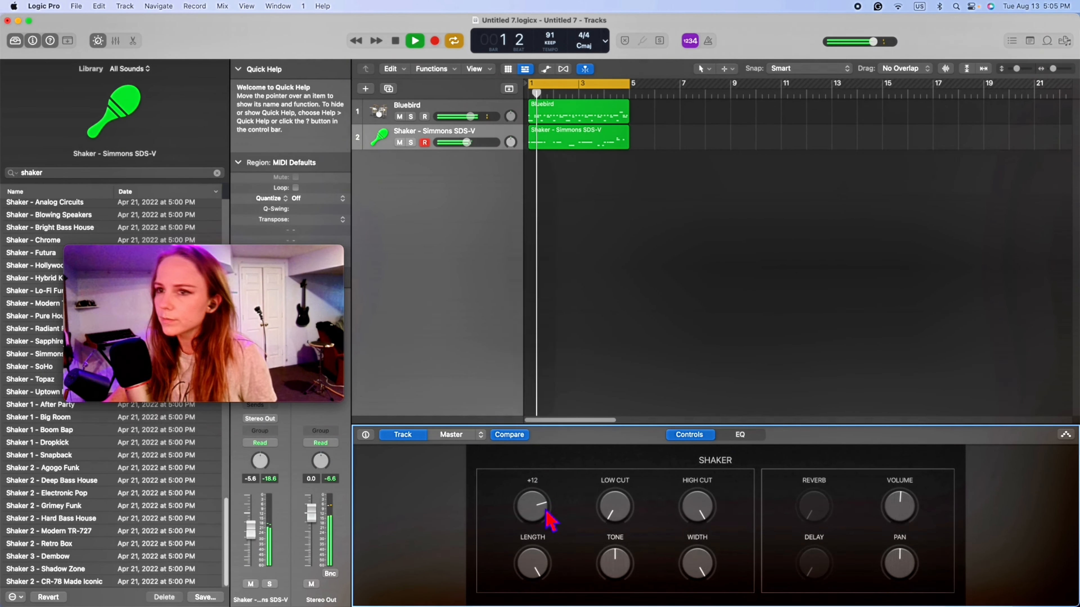
{"action": "left_click_drag", "start_coordinate": [539, 514], "coordinate": [550, 573]}
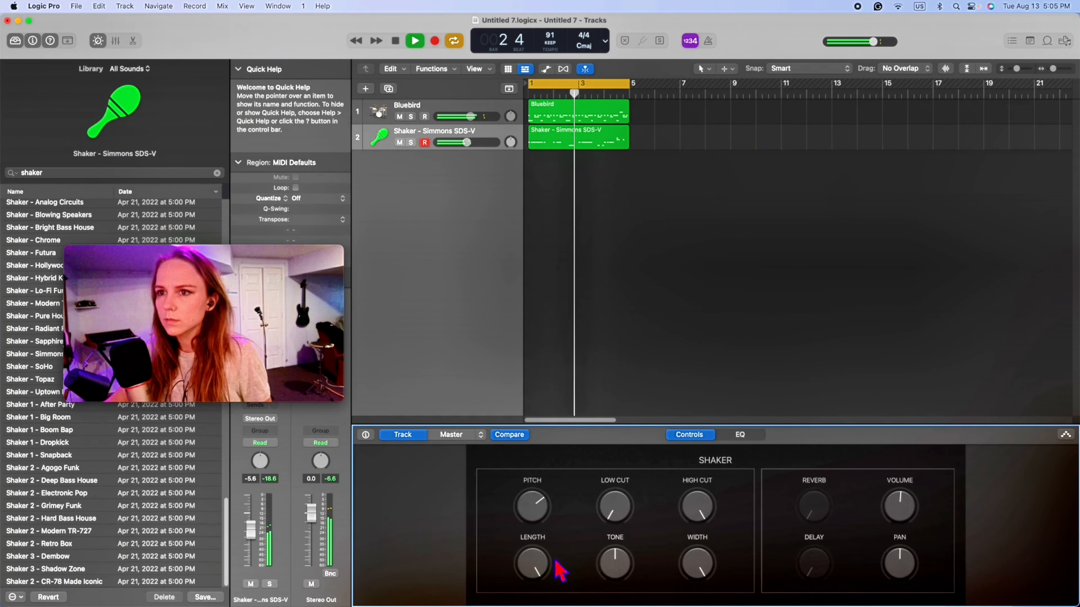
{"action": "key", "text": "space"}
{"action": "left_click_drag", "start_coordinate": [542, 567], "coordinate": [544, 606]}
{"action": "key", "text": "space"}
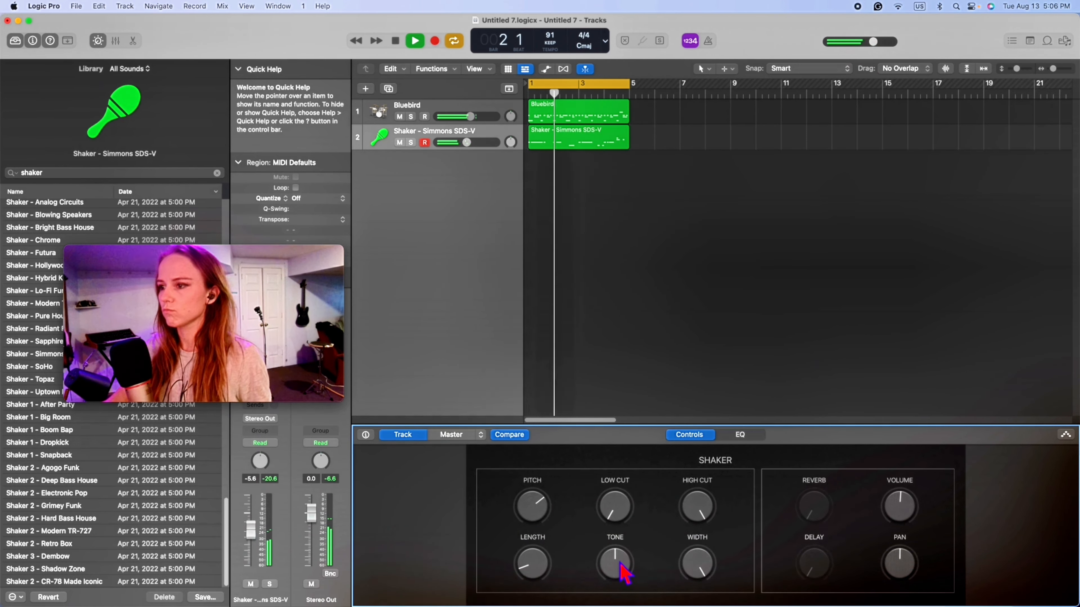
- Set the shaker's Tone to 60% and narrow its stereo Width while auditioning the loop
{"action": "left_click_drag", "start_coordinate": [622, 567], "coordinate": [631, 511]}
{"action": "left_click", "coordinate": [702, 577]}
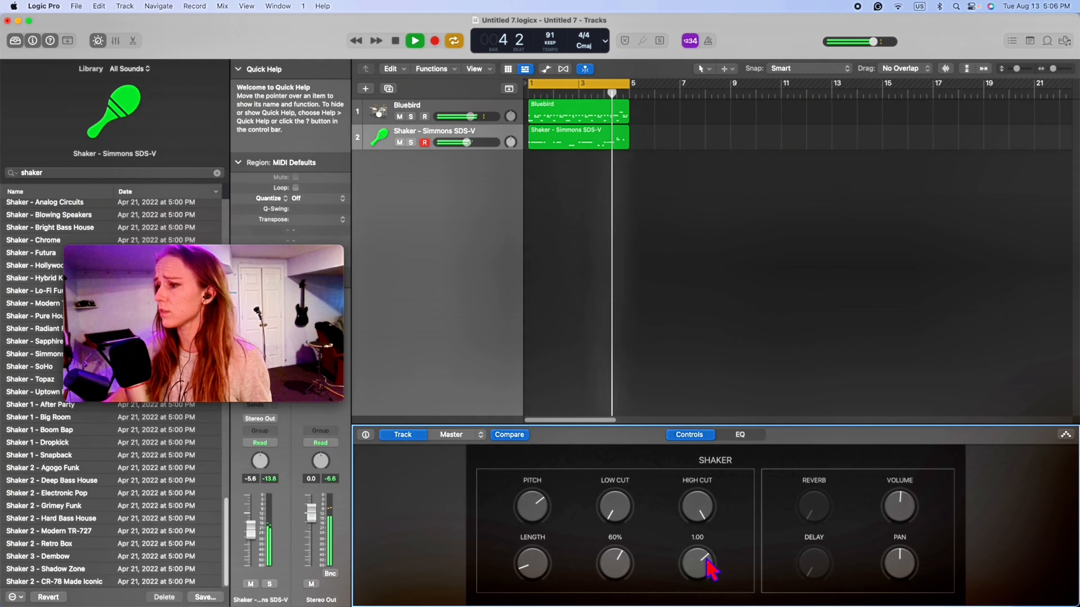
{"action": "key", "text": "space"}
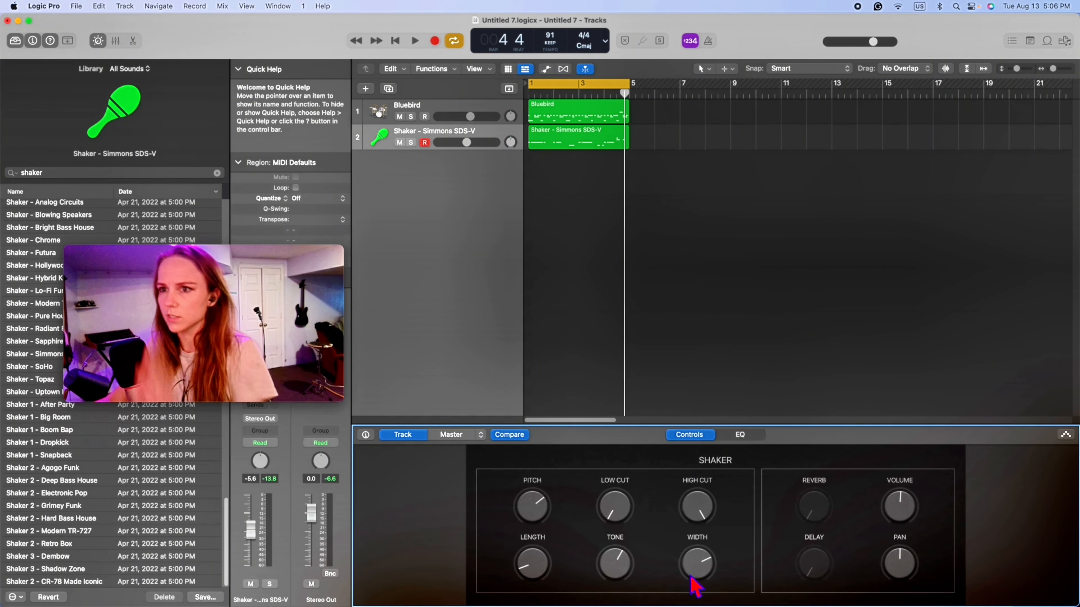
{"action": "key", "text": "space"}
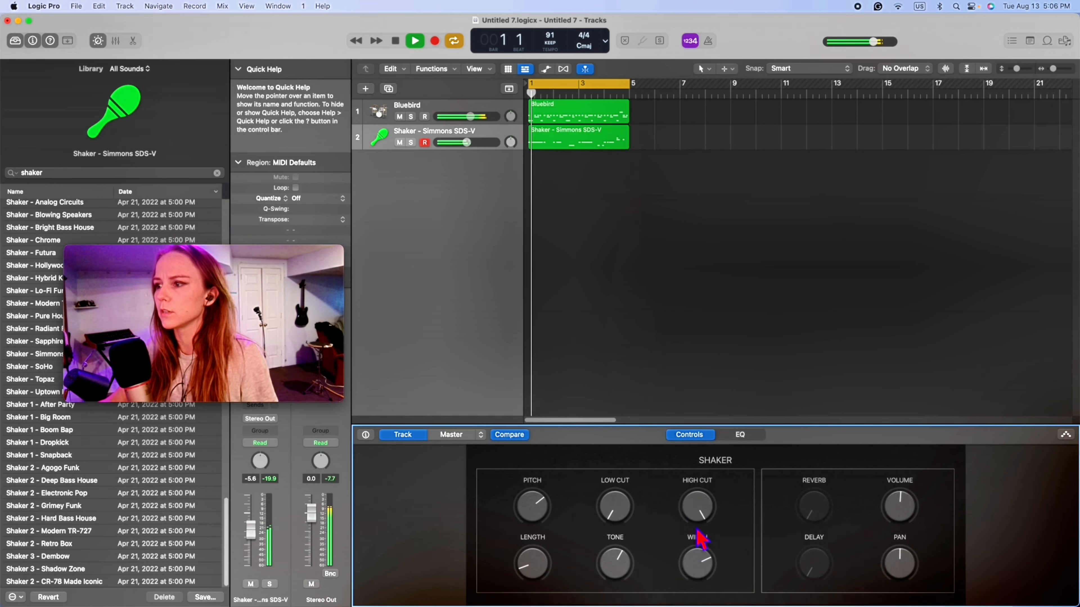
- Try the shaker's High Cut, lower its track volume to -5.9 dB and audition the loop
{"action": "left_click_drag", "start_coordinate": [700, 516], "coordinate": [742, 321]}
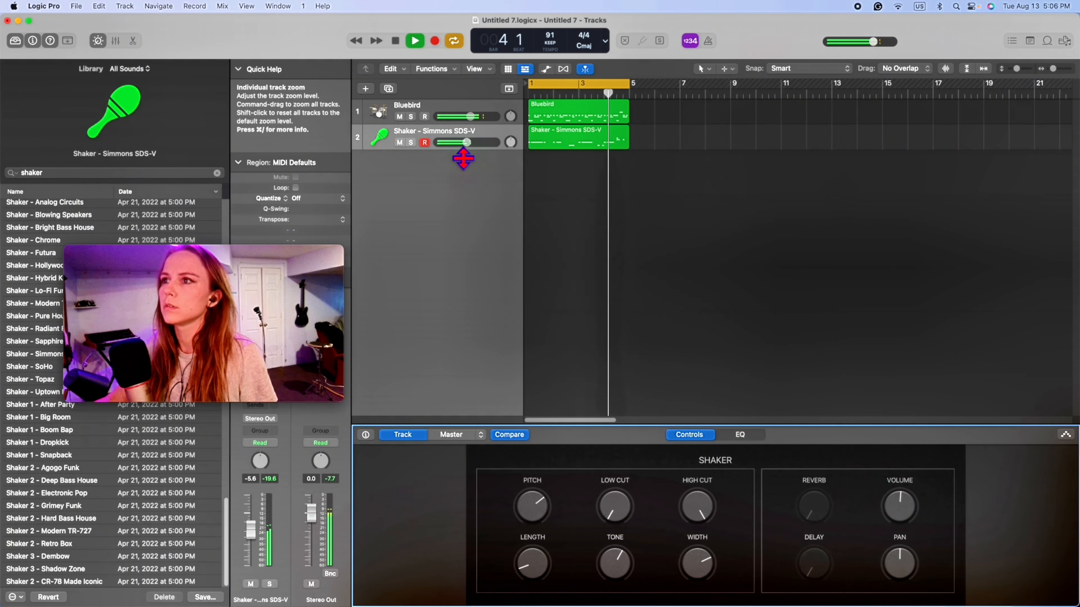
{"action": "left_click_drag", "start_coordinate": [467, 142], "coordinate": [465, 142]}
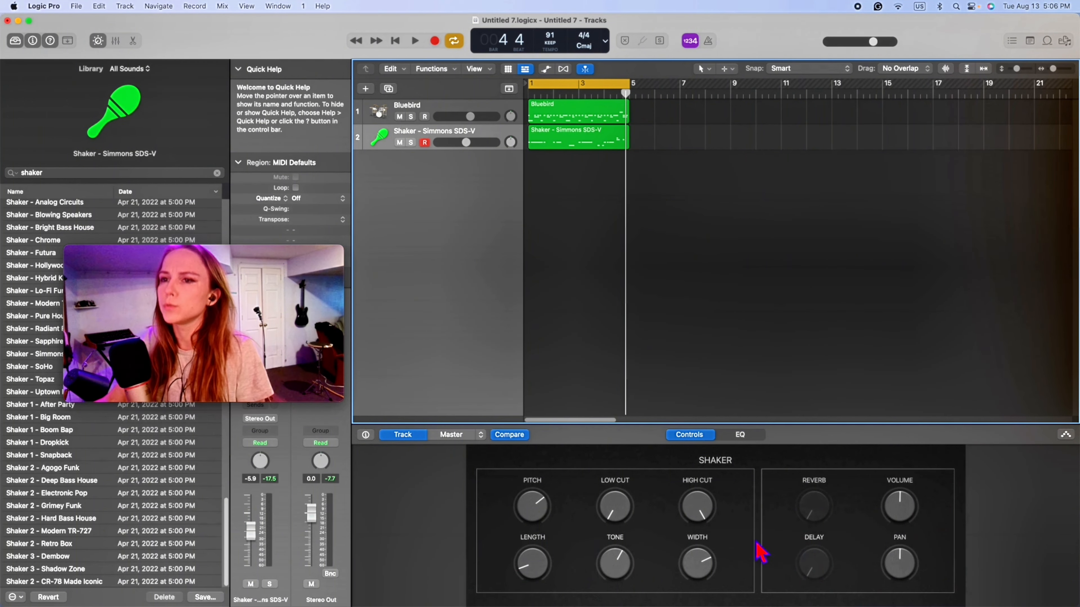
{"action": "key", "text": "space"}
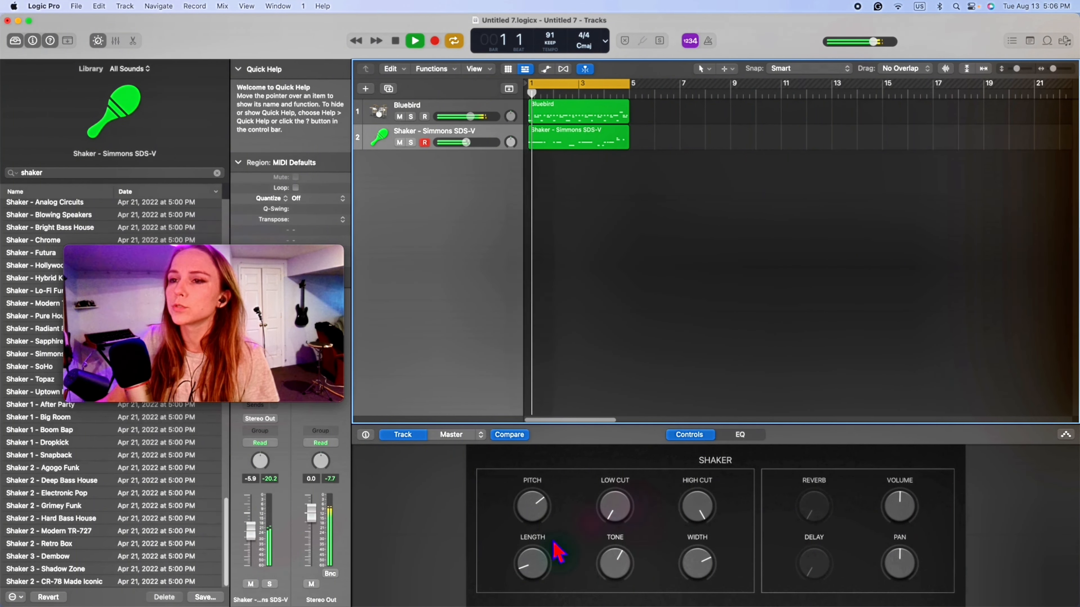
- Record pan automation for the shaker across the four-bar loop, sweeping it between the left and right channels
{"action": "mouse_move", "coordinate": [627, 495]}
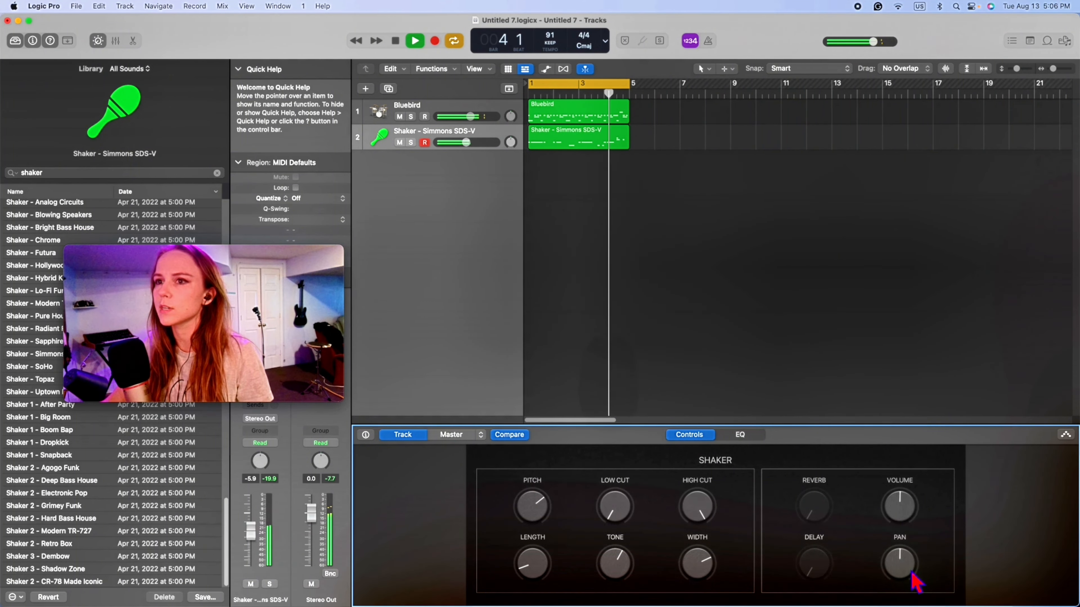
{"action": "left_click_drag", "start_coordinate": [916, 583], "coordinate": [914, 587]}
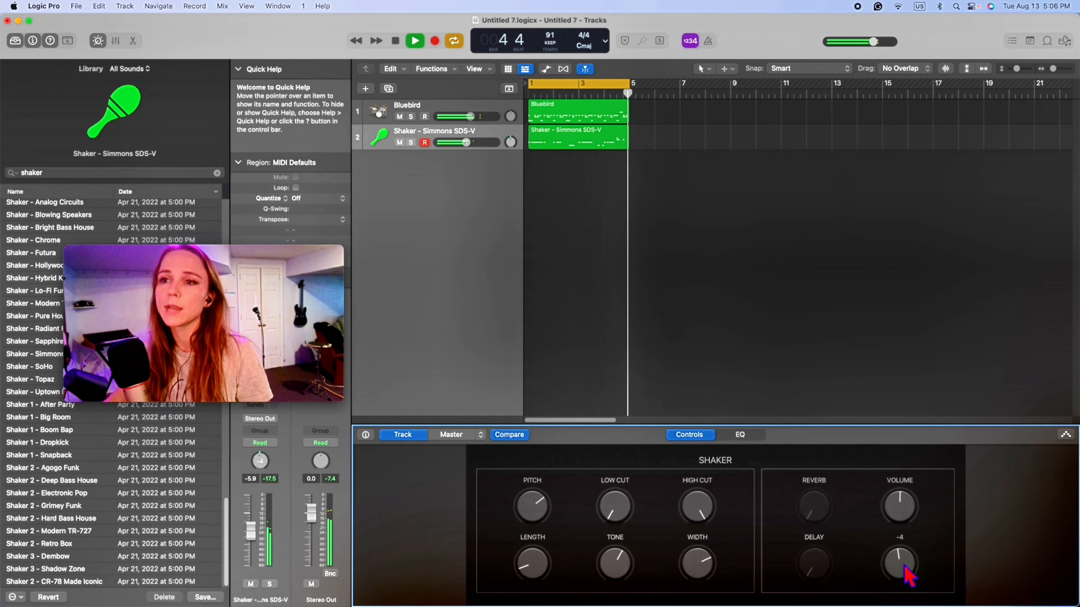
{"action": "key", "text": "r"}
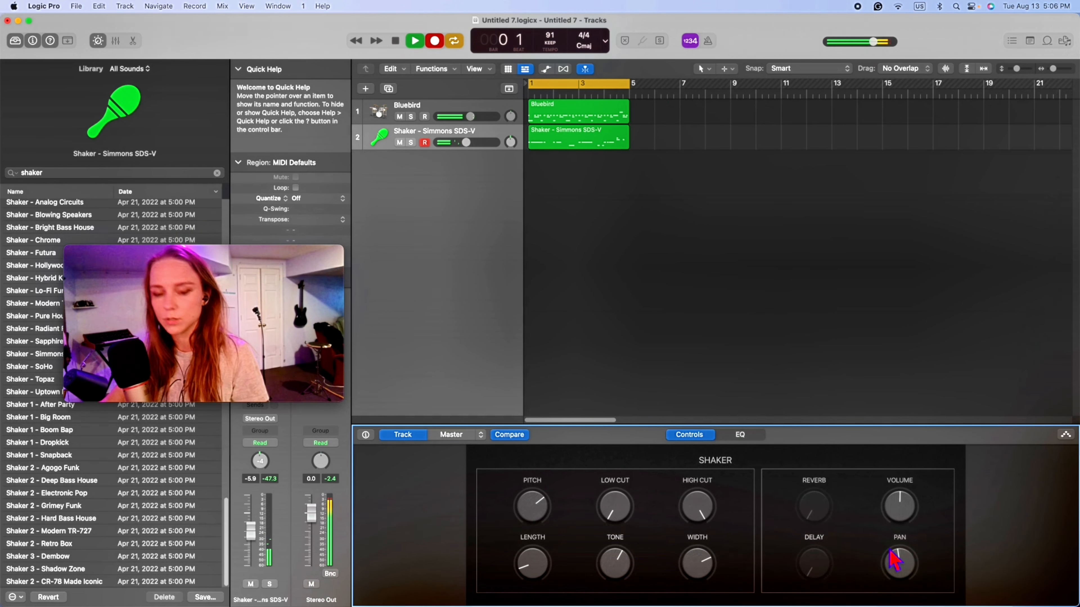
{"action": "left_click_drag", "start_coordinate": [909, 572], "coordinate": [902, 501]}
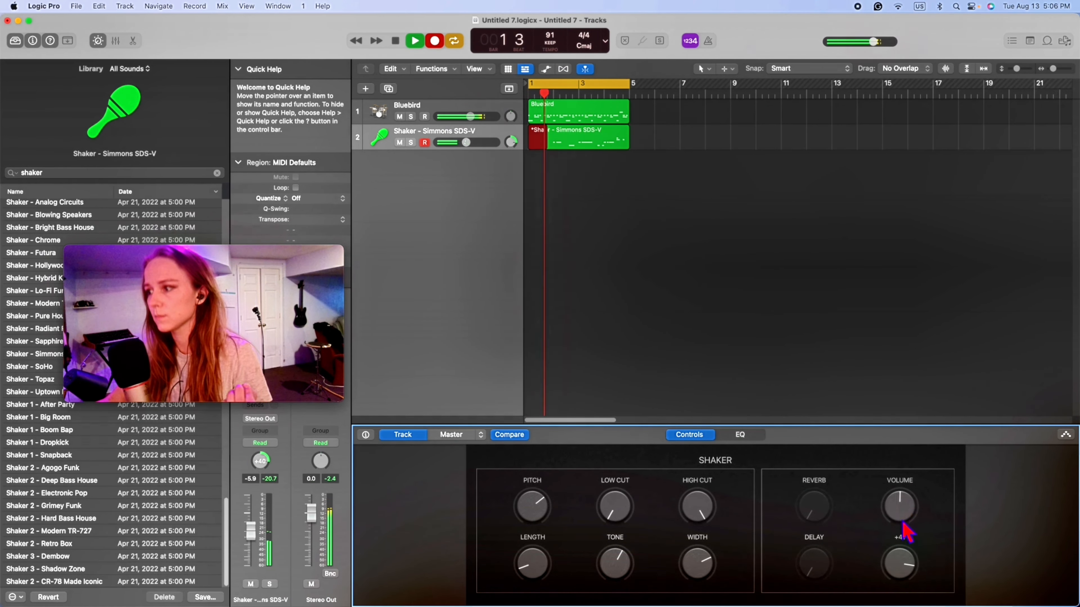
{"action": "left_click_drag", "start_coordinate": [905, 570], "coordinate": [907, 511]}
{"action": "mouse_move", "coordinate": [914, 580]}
{"action": "left_mouse_down"}
{"action": "mouse_move", "coordinate": [919, 502]}
{"action": "mouse_move", "coordinate": [908, 488]}
{"action": "mouse_move", "coordinate": [908, 570]}
{"action": "mouse_move", "coordinate": [914, 509]}
{"action": "mouse_move", "coordinate": [909, 540]}
{"action": "mouse_move", "coordinate": [893, 516]}
{"action": "mouse_move", "coordinate": [928, 565]}
{"action": "left_mouse_up"}
{"action": "key", "text": "space"}
{"action": "key", "text": "space"}
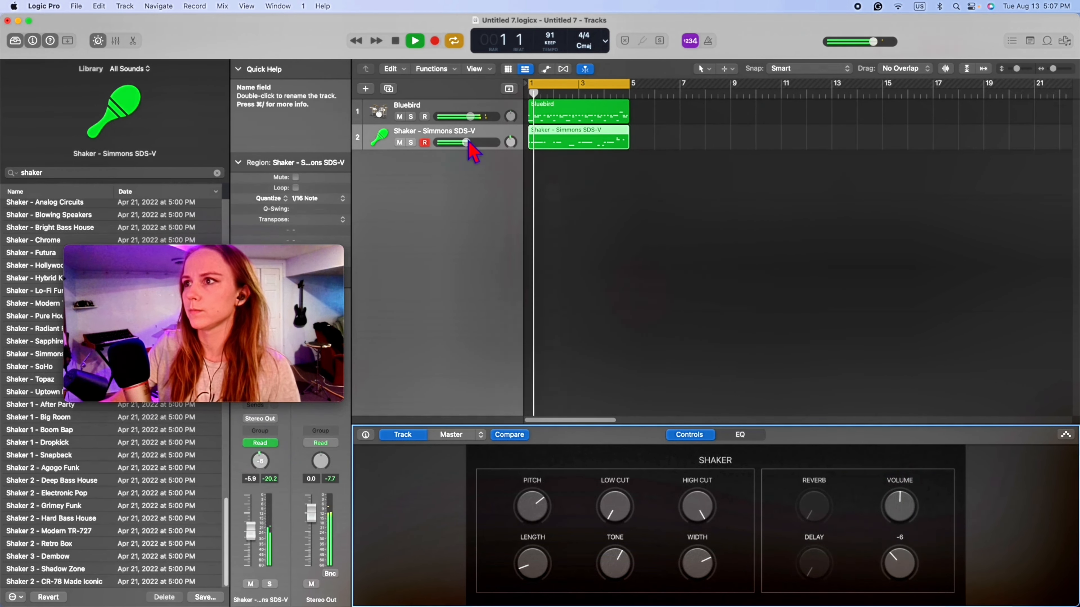
- Set the shaker track's volume to -5.6 dB and audition the automated panning from the start of the loop
{"action": "left_click_drag", "start_coordinate": [467, 143], "coordinate": [468, 144]}
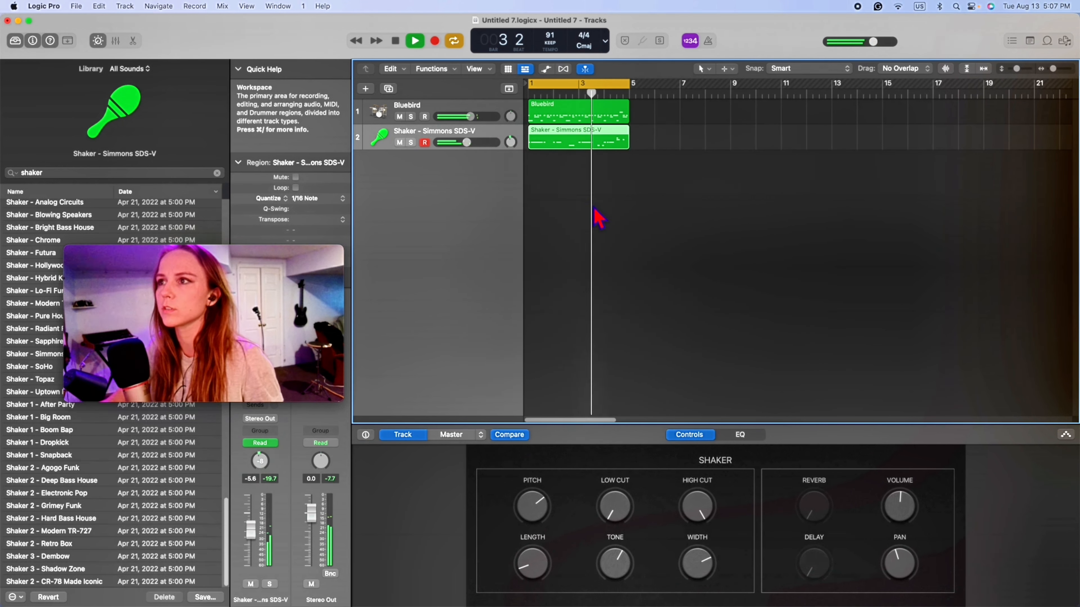
{"action": "left_click", "coordinate": [397, 42]}
{"action": "left_click", "coordinate": [418, 43]}
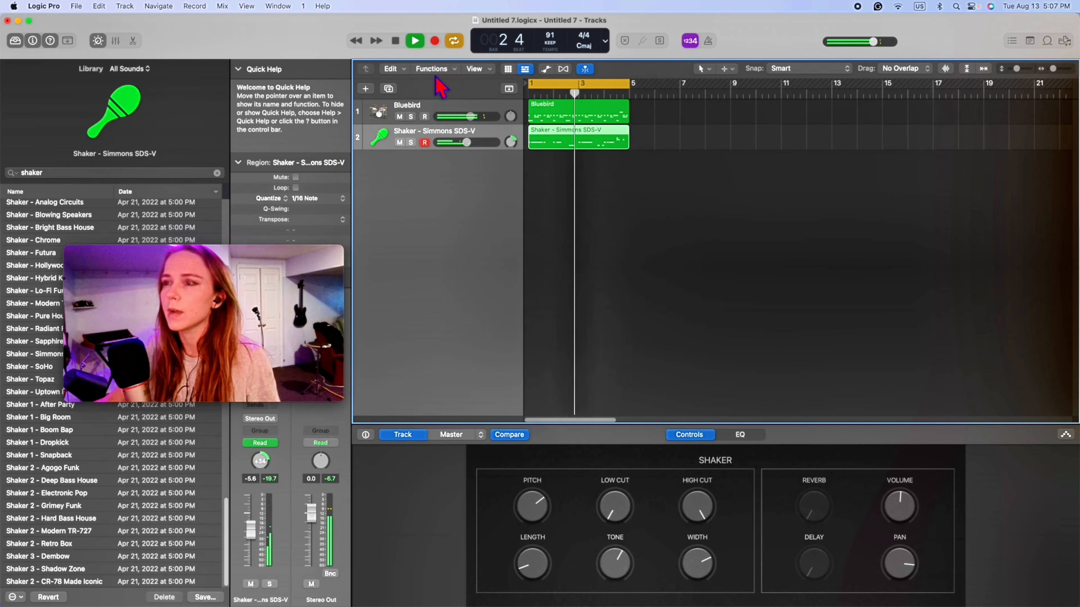
- Insert a stereo SilverVerb reverb after the Compressor on the Bluebird drum track
{"action": "left_click", "coordinate": [437, 109]}
{"action": "left_click", "coordinate": [397, 43]}
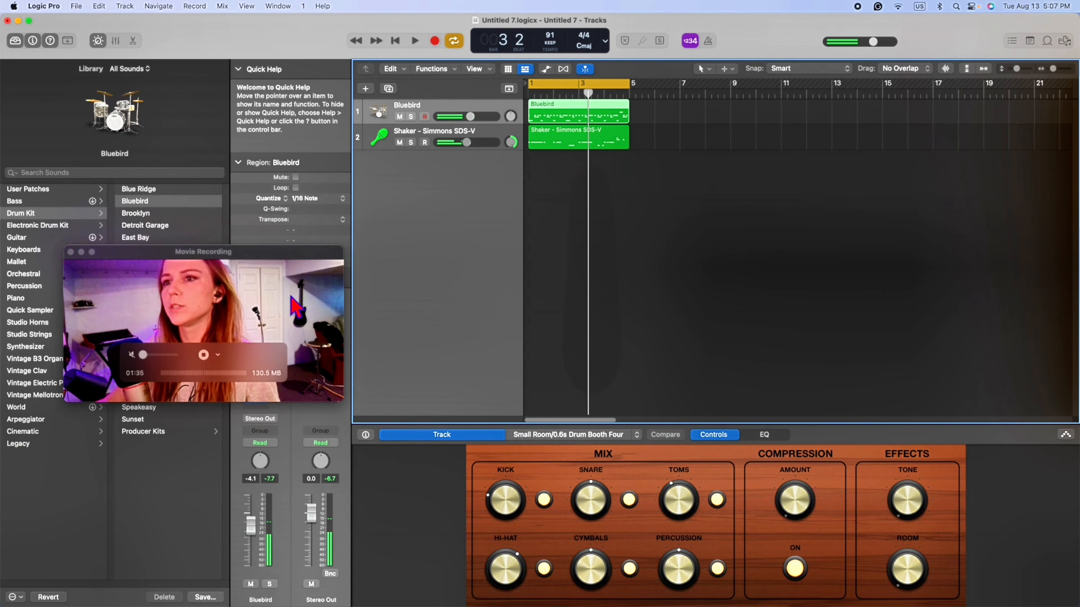
{"action": "left_click_drag", "start_coordinate": [315, 261], "coordinate": [185, 346]}
{"action": "left_click", "coordinate": [270, 391]}
{"action": "left_click", "coordinate": [270, 391]}
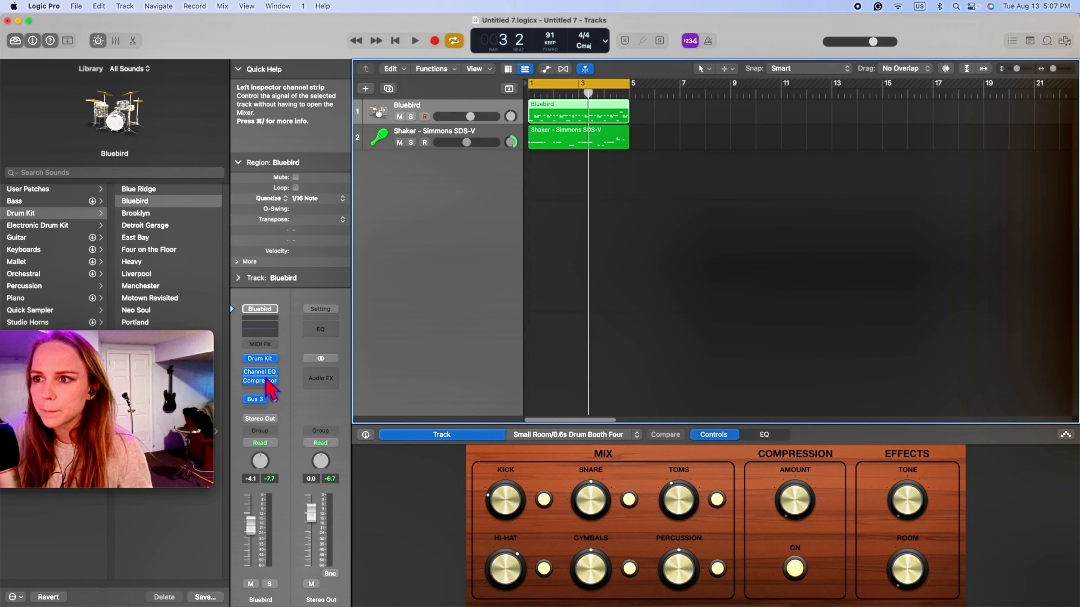
{"action": "left_click", "coordinate": [275, 391]}
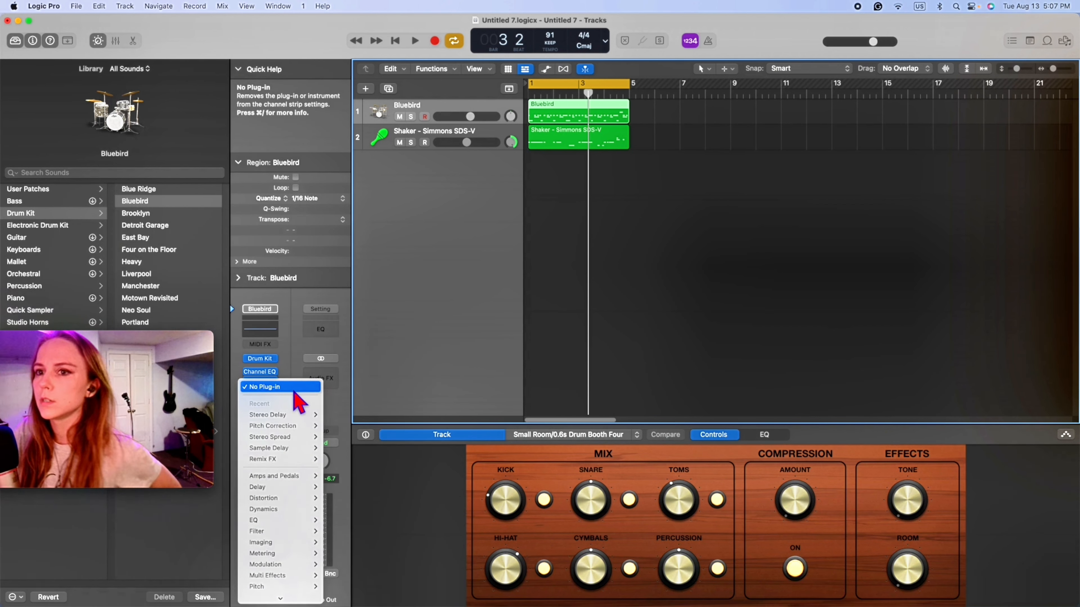
{"action": "mouse_move", "coordinate": [313, 477]}
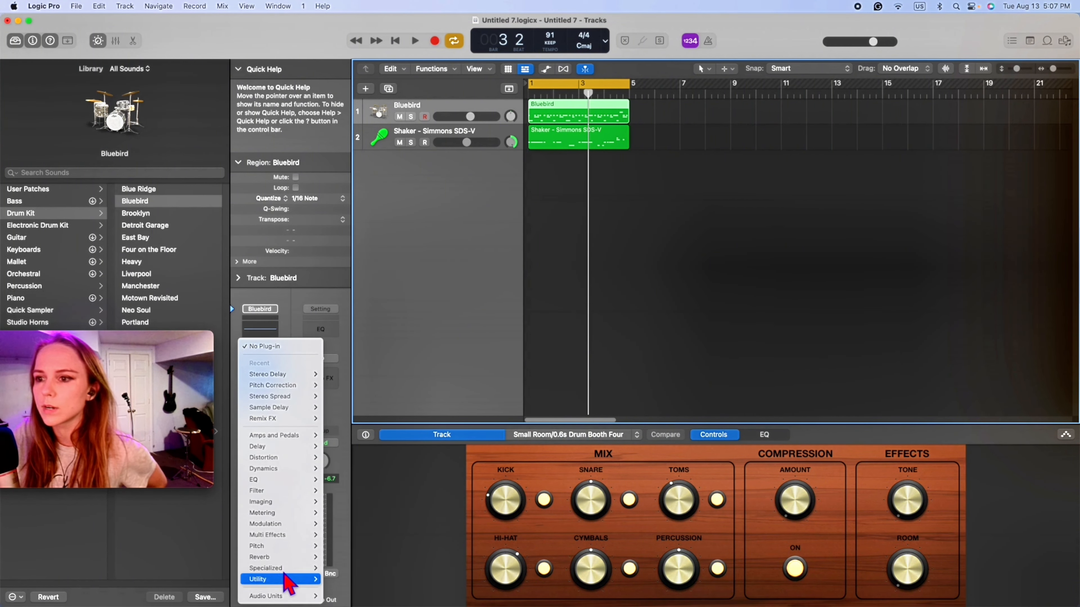
{"action": "mouse_move", "coordinate": [299, 548]}
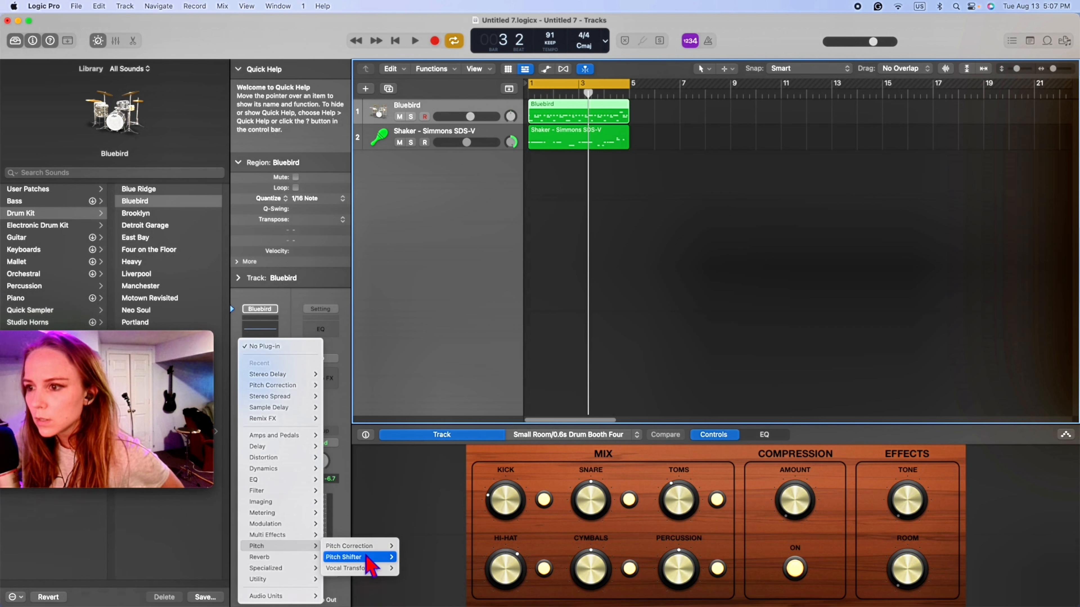
{"action": "mouse_move", "coordinate": [358, 579]}
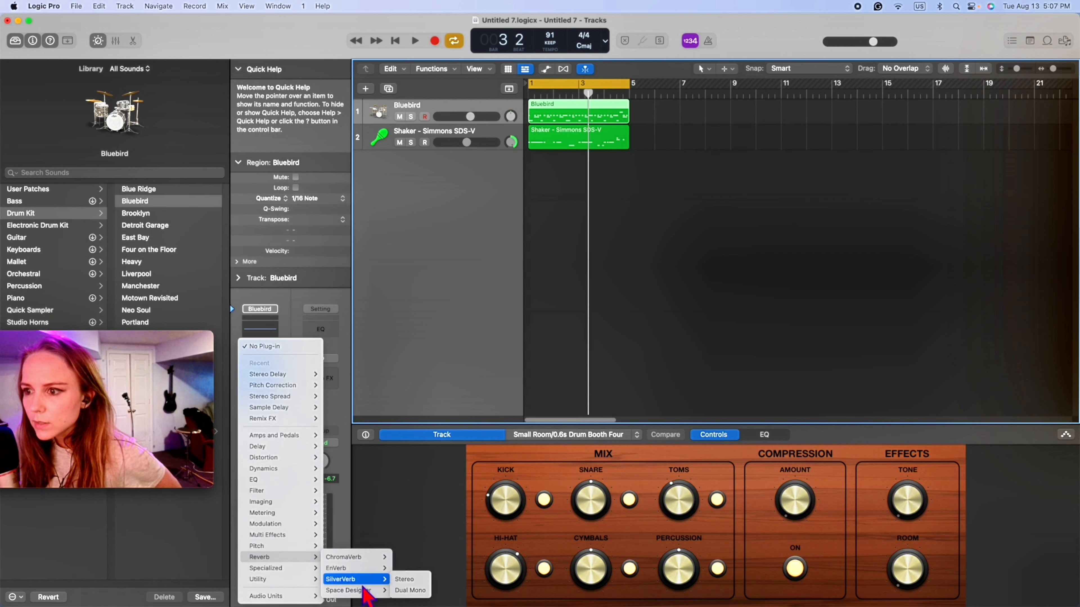
{"action": "left_click", "coordinate": [426, 581]}
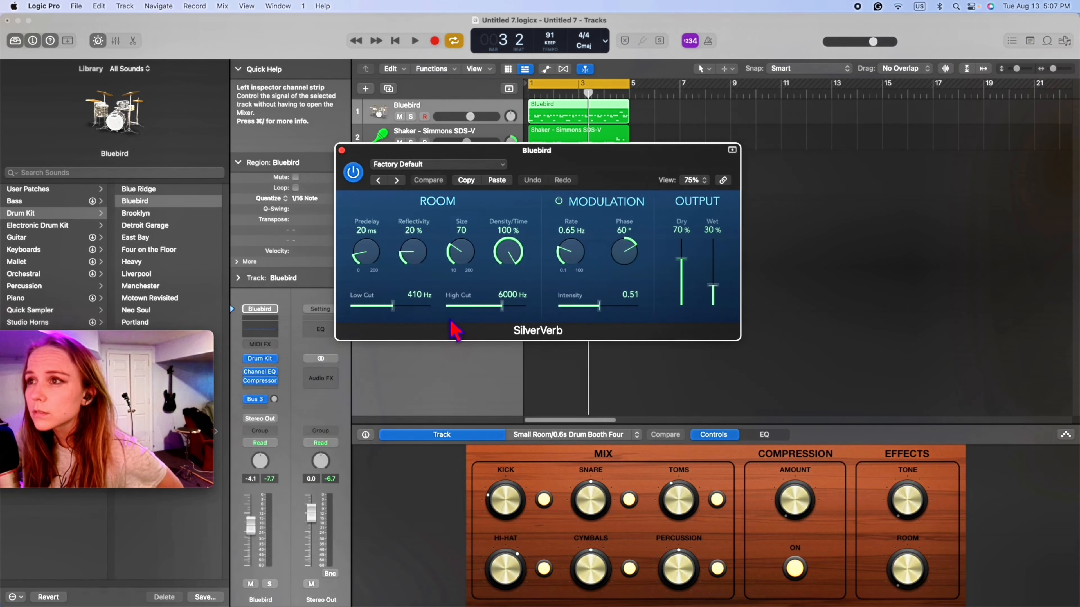
- Set SilverVerb's room size to 52 and wet output to 22% while auditioning the drums, and close the plug-in window
{"action": "left_click_drag", "start_coordinate": [464, 249], "coordinate": [465, 258]}
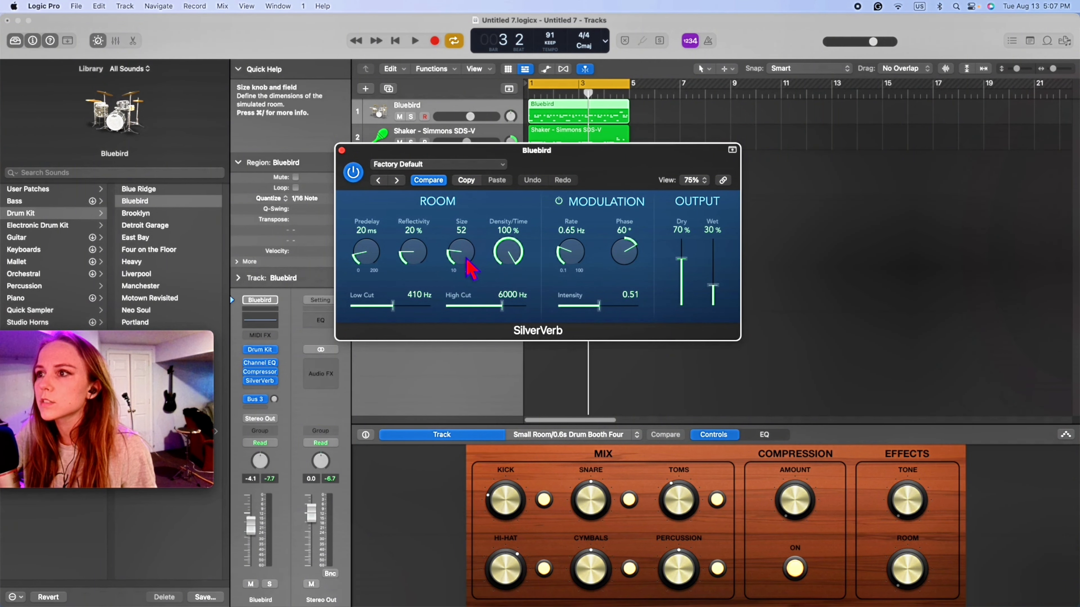
{"action": "key", "text": "space"}
{"action": "left_click_drag", "start_coordinate": [712, 287], "coordinate": [714, 288]}
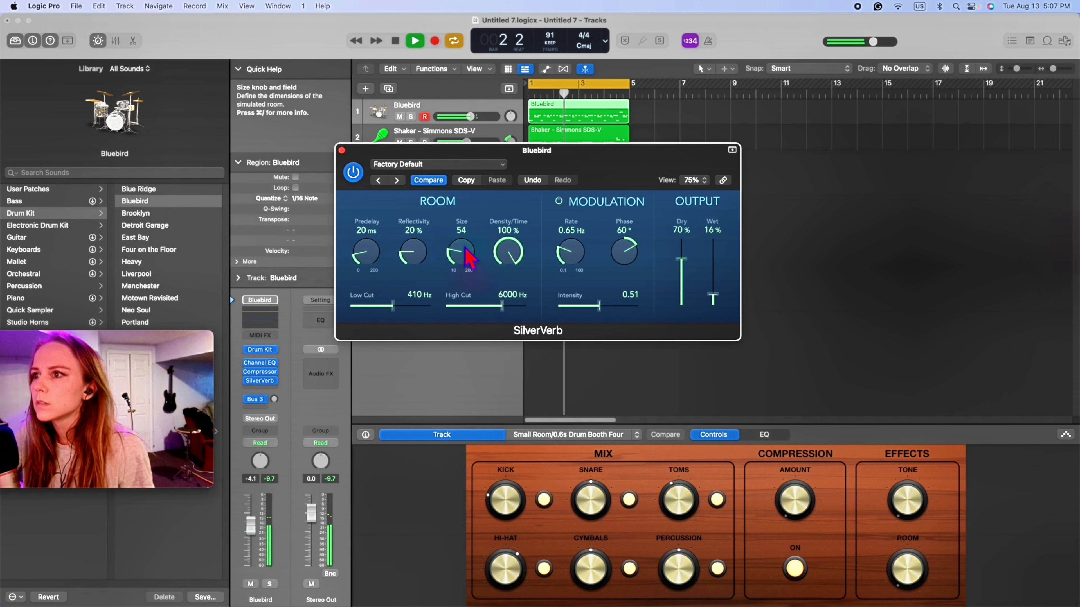
{"action": "mouse_move", "coordinate": [470, 257]}
{"action": "left_mouse_down"}
{"action": "mouse_move", "coordinate": [486, 272]}
{"action": "mouse_move", "coordinate": [466, 238]}
{"action": "left_mouse_up"}
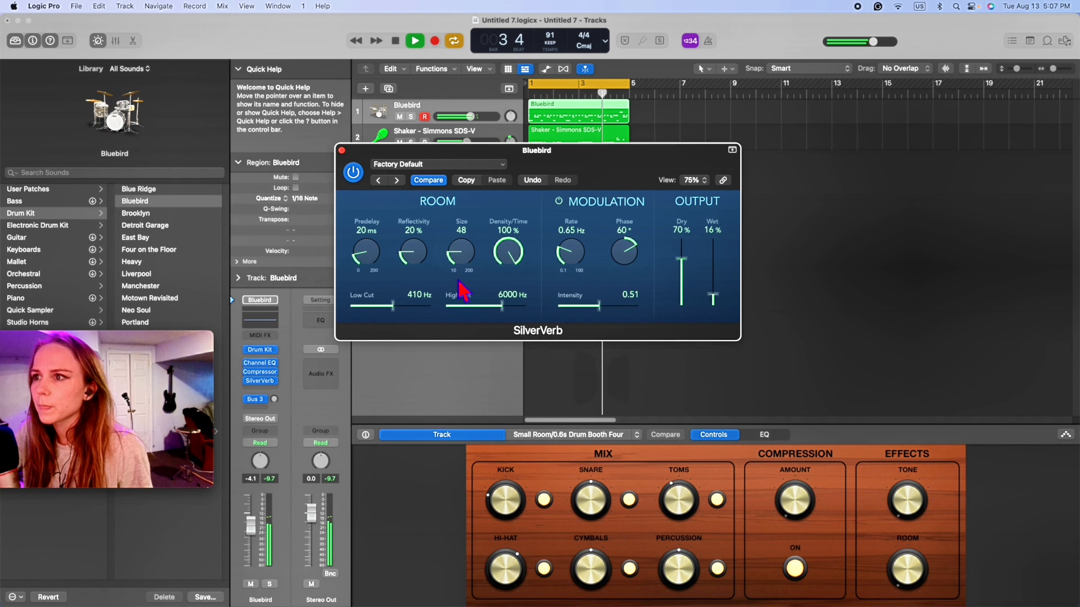
{"action": "left_click_drag", "start_coordinate": [459, 281], "coordinate": [460, 282]}
{"action": "left_click_drag", "start_coordinate": [716, 291], "coordinate": [717, 288]}
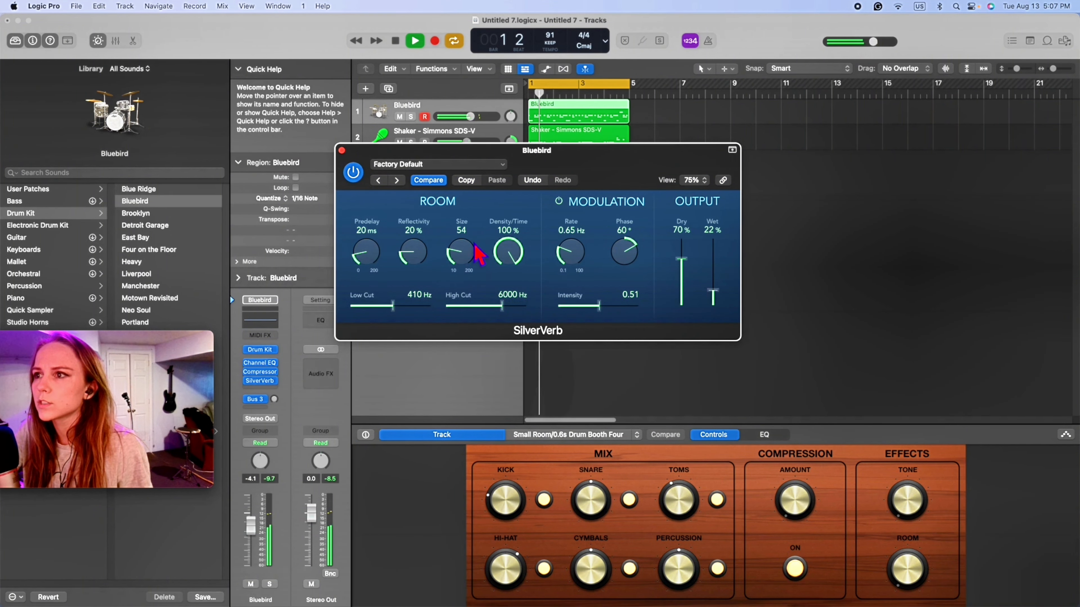
{"action": "left_click_drag", "start_coordinate": [475, 245], "coordinate": [474, 247]}
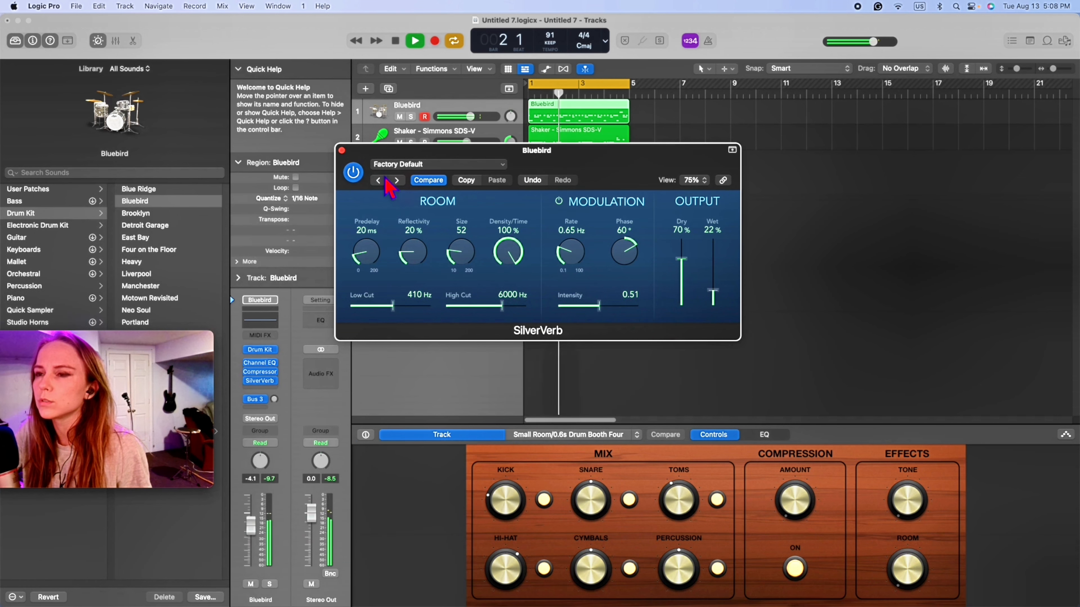
{"action": "left_click", "coordinate": [342, 150]}
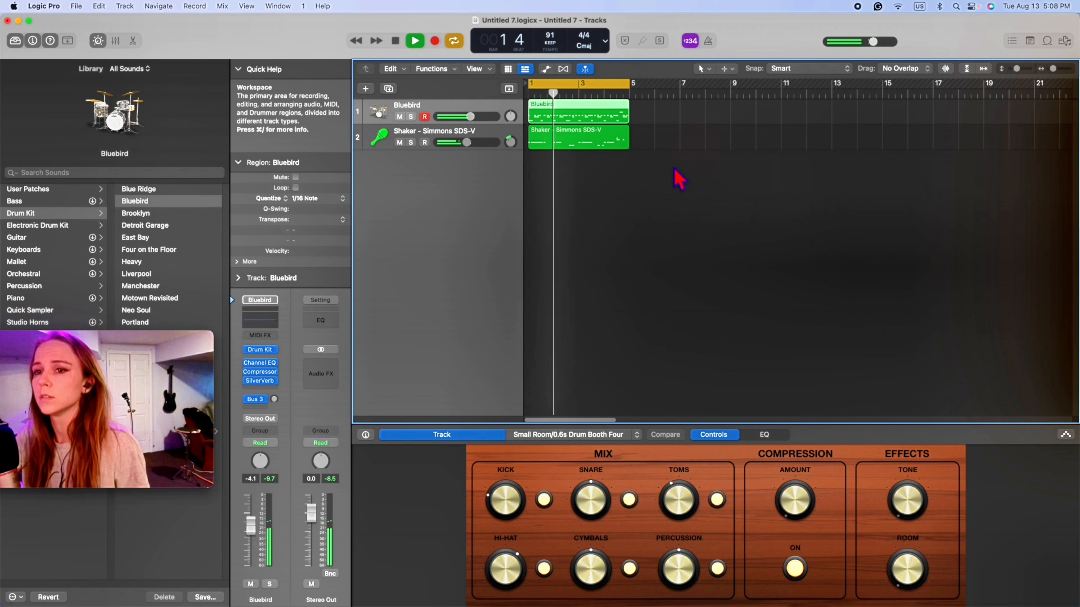
- Stop playback, create an empty MIDI region at bar 5 on the Bluebird track, and open it in the Piano Roll
{"action": "key", "text": "space"}
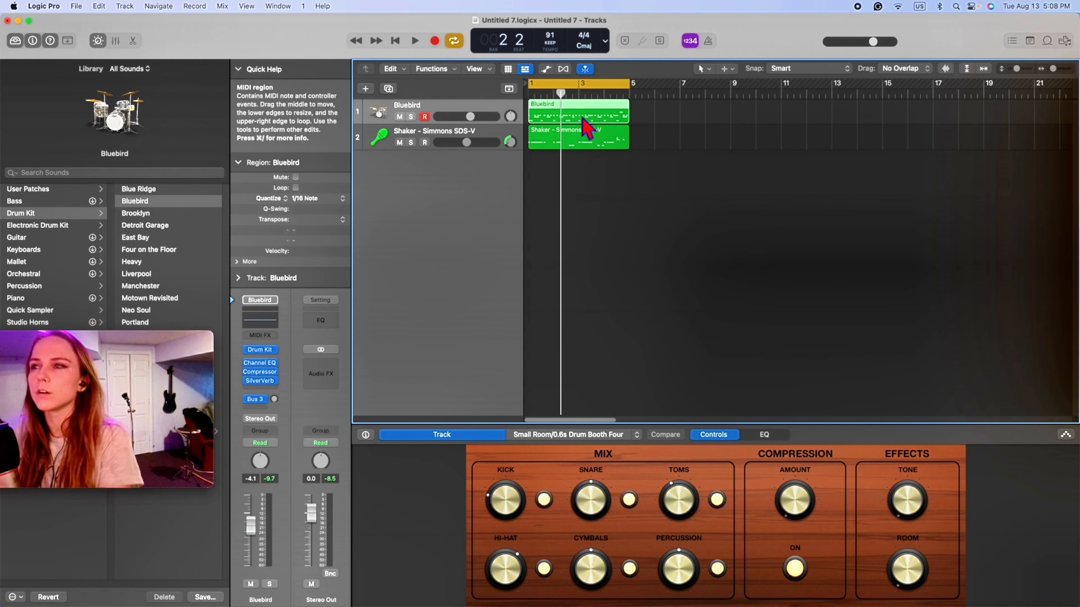
{"action": "right_click", "coordinate": [641, 113]}
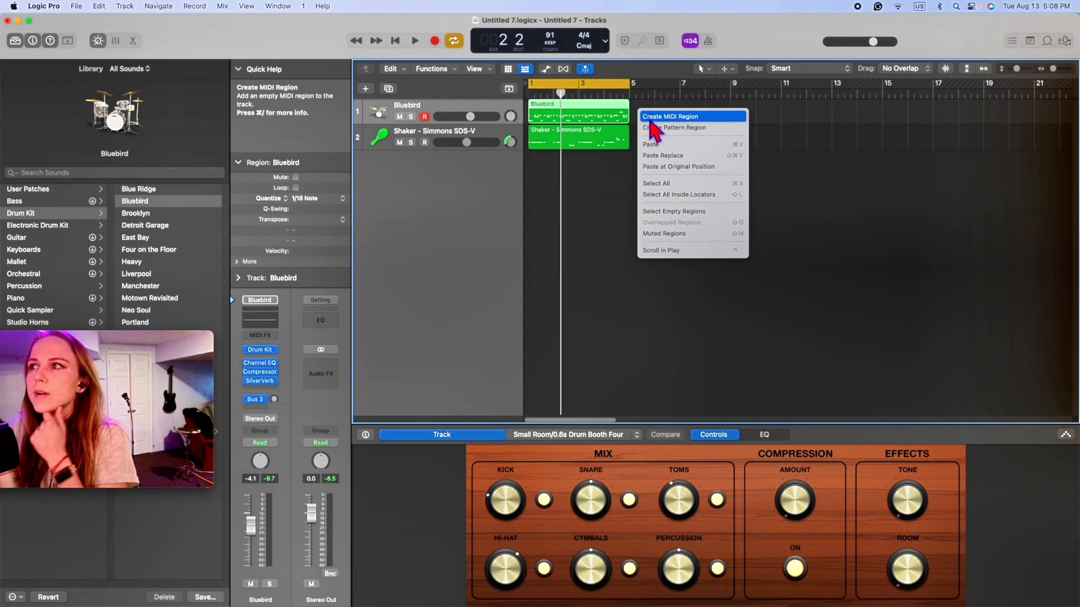
{"action": "left_click", "coordinate": [620, 181]}
{"action": "right_click", "coordinate": [645, 109]}
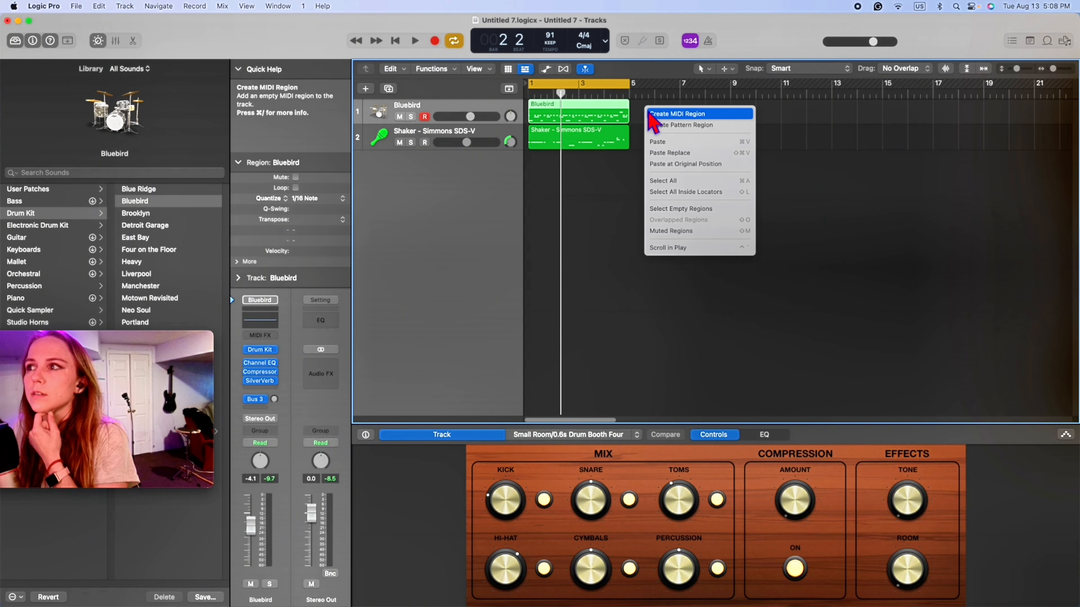
{"action": "left_click", "coordinate": [679, 117]}
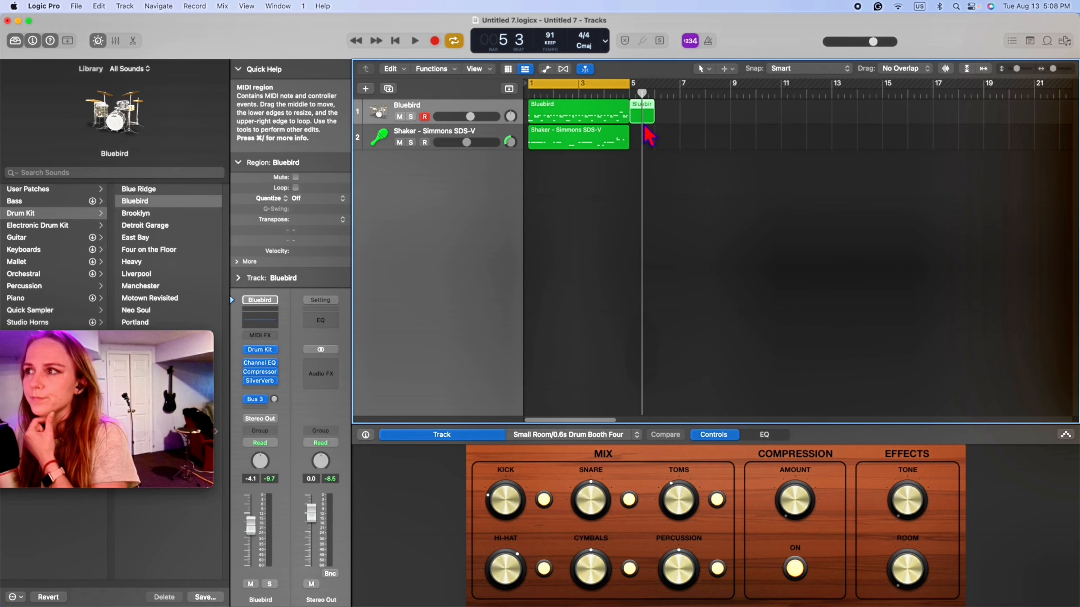
{"action": "double_click", "coordinate": [638, 112]}
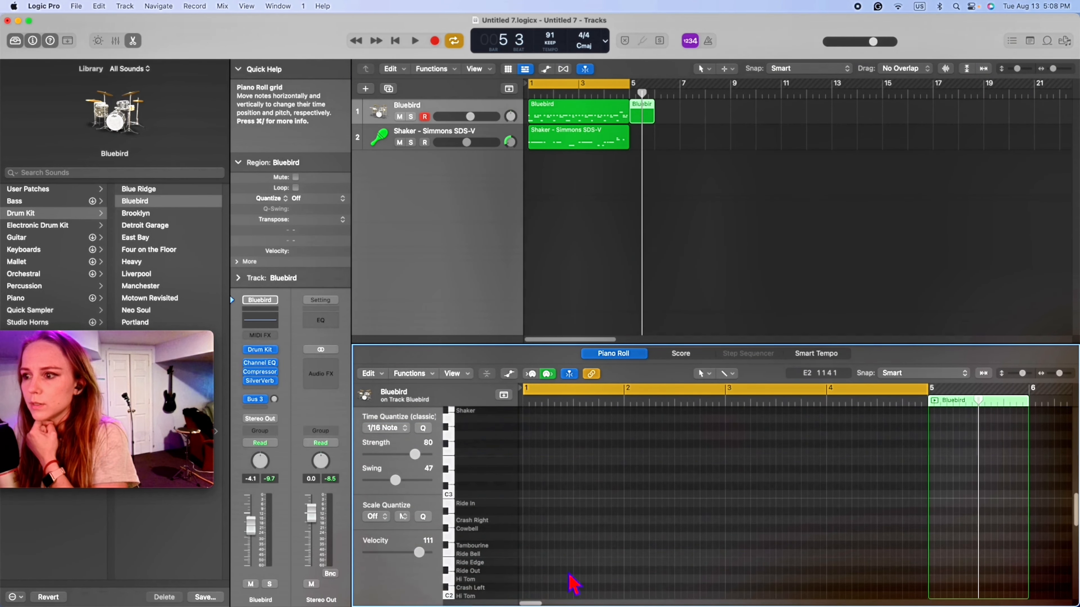
- Set the Pencil tool as the Piano Roll's primary tool and audition the Kick sound
{"action": "scroll", "coordinate": [637, 536], "scroll_direction": "down", "scroll_amount": 5}
{"action": "scroll", "coordinate": [660, 534], "scroll_direction": "right", "scroll_amount": 10}
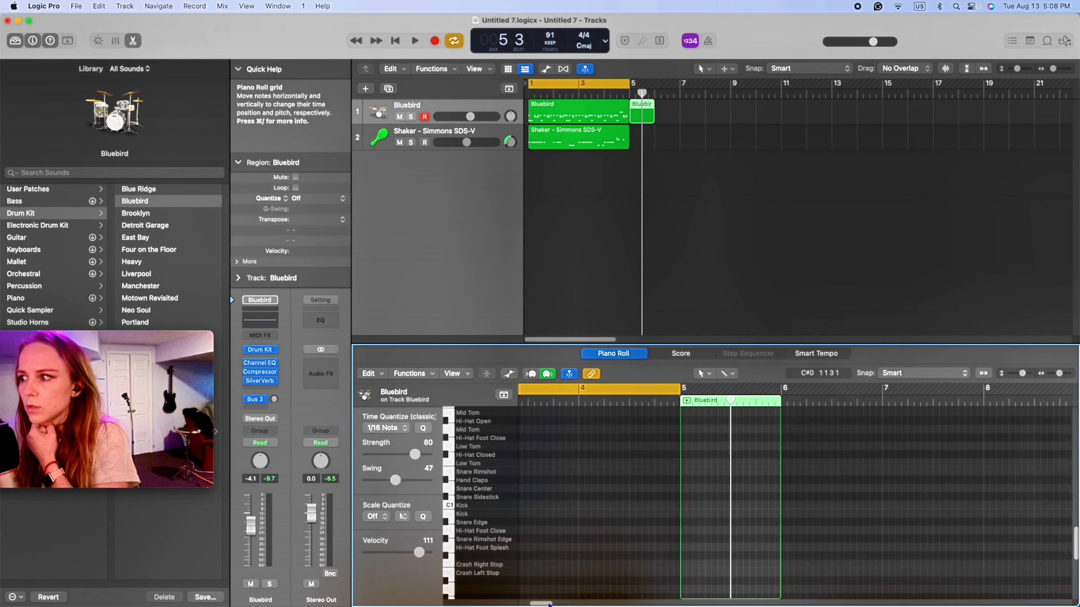
{"action": "scroll", "coordinate": [661, 534], "scroll_direction": "up", "scroll_amount": 3}
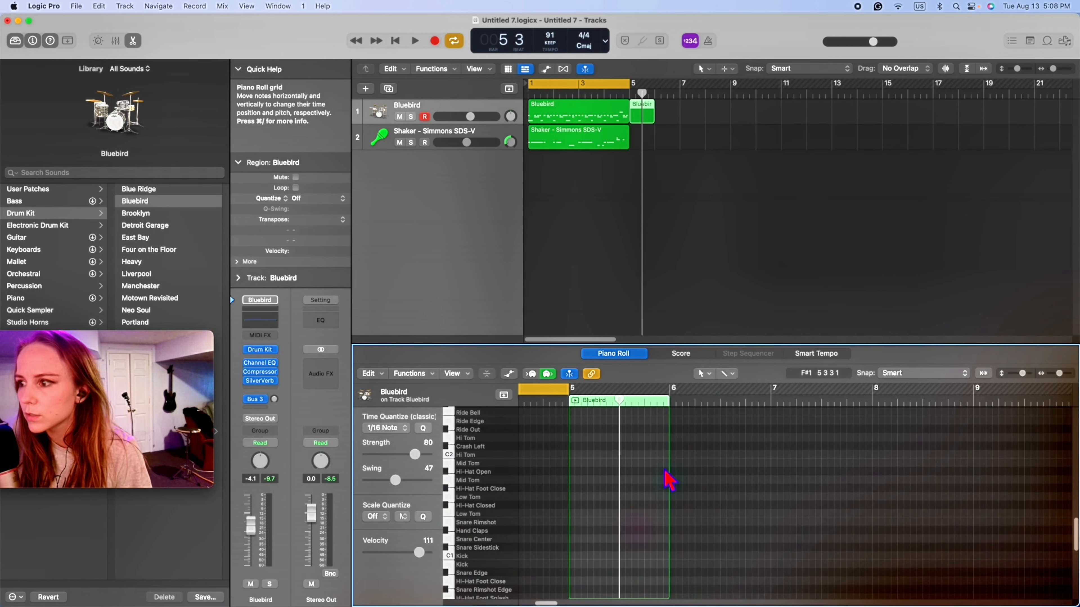
{"action": "left_click", "coordinate": [727, 374]}
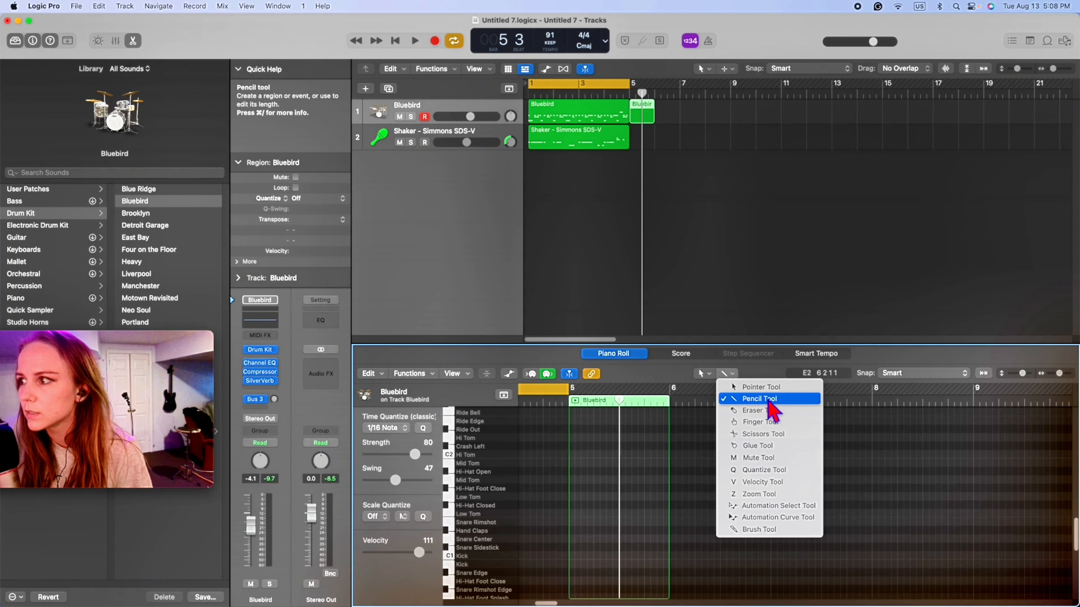
{"action": "left_click", "coordinate": [737, 402]}
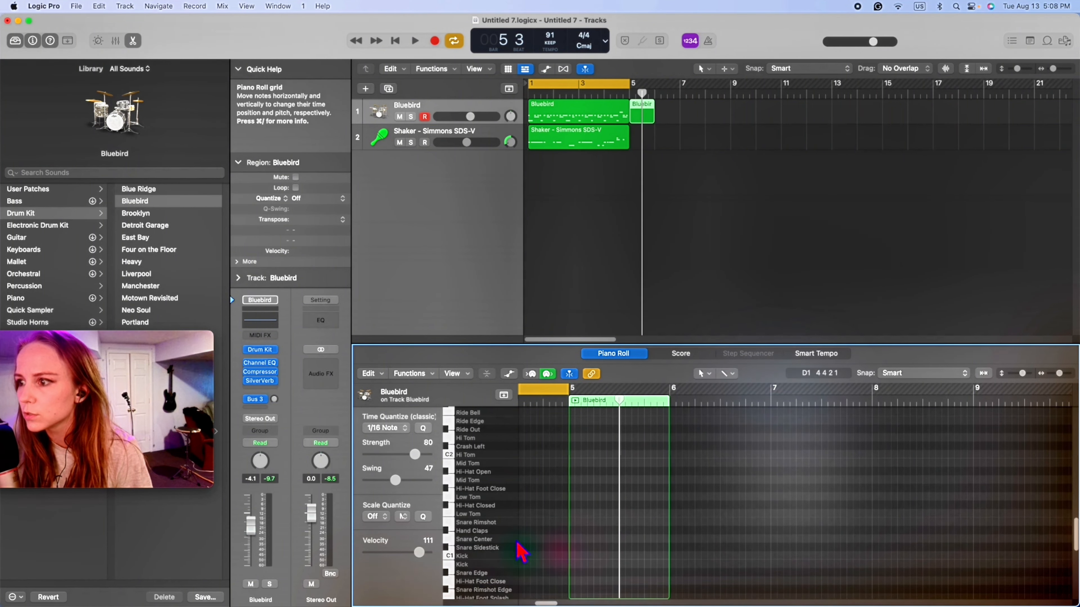
{"action": "left_click", "coordinate": [461, 565]}
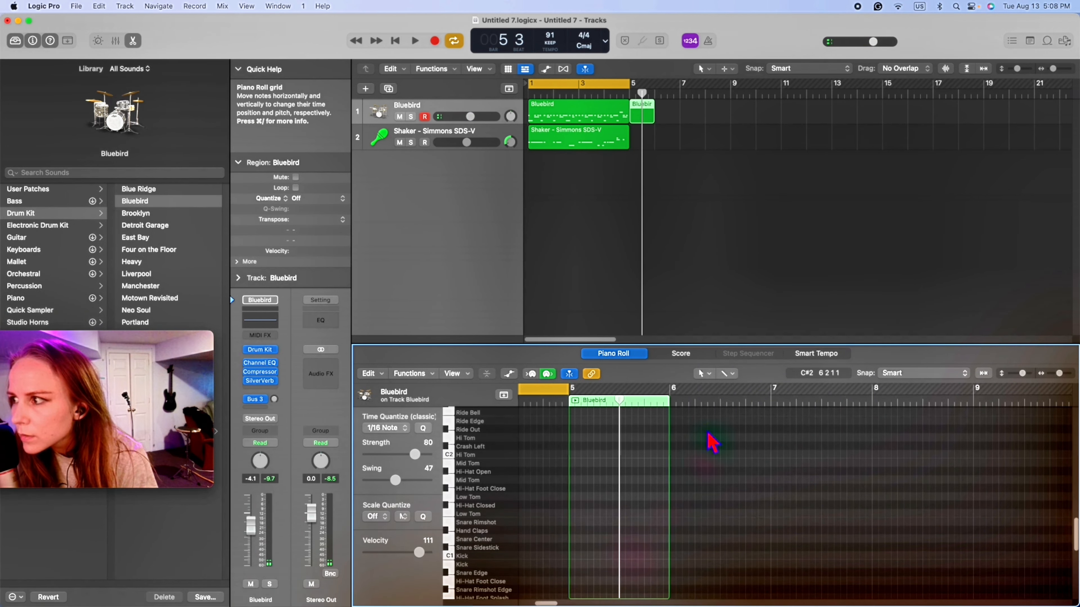
{"action": "left_click", "coordinate": [703, 373]}
{"action": "left_click", "coordinate": [742, 404]}
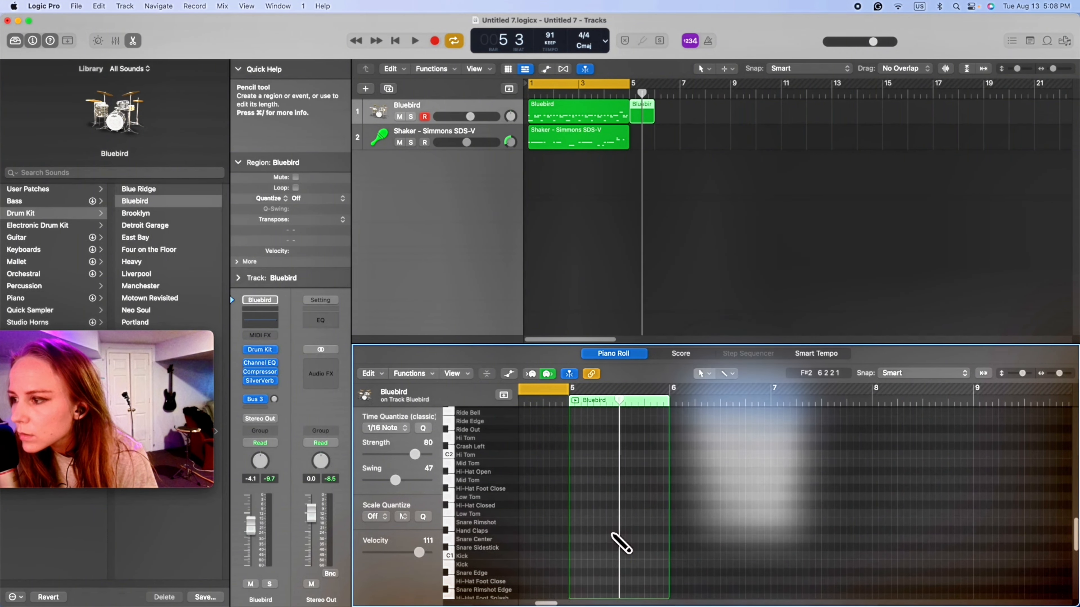
- Draw a dense fill in the second half of bar 5 using snare, hand clap, hi-hat, tom, sidestick and kick notes
{"action": "left_click", "coordinate": [623, 538]}
{"action": "left_click", "coordinate": [634, 529]}
{"action": "left_click", "coordinate": [653, 504]}
{"action": "left_click", "coordinate": [639, 480]}
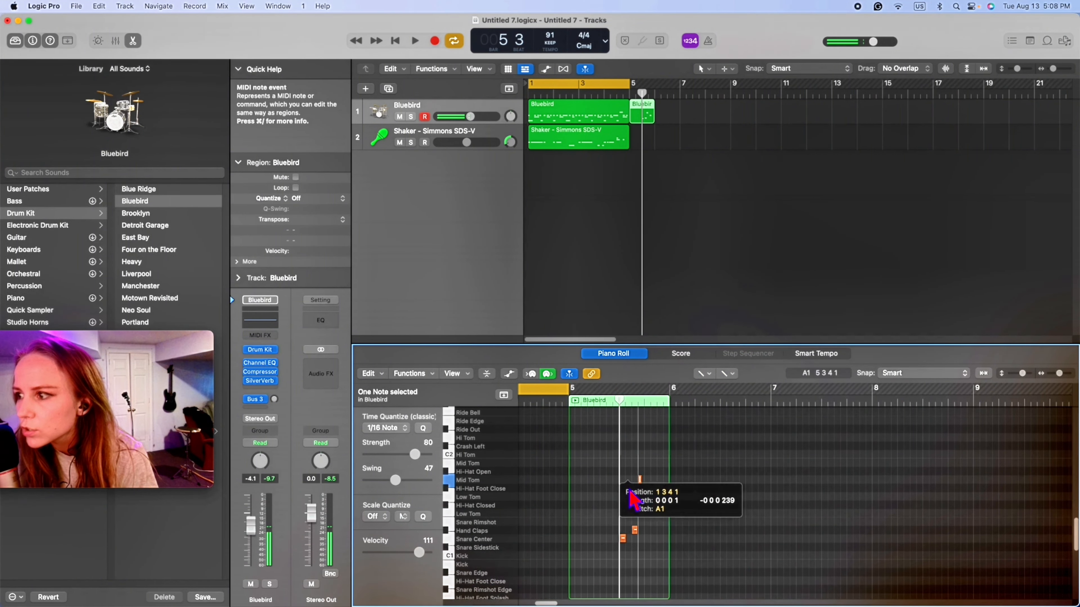
{"action": "left_click", "coordinate": [627, 463]}
{"action": "left_click", "coordinate": [634, 463]}
{"action": "left_click", "coordinate": [646, 463]}
{"action": "left_click", "coordinate": [635, 513]}
{"action": "left_click", "coordinate": [628, 513]}
{"action": "left_click", "coordinate": [640, 548]}
{"action": "left_click", "coordinate": [634, 556]}
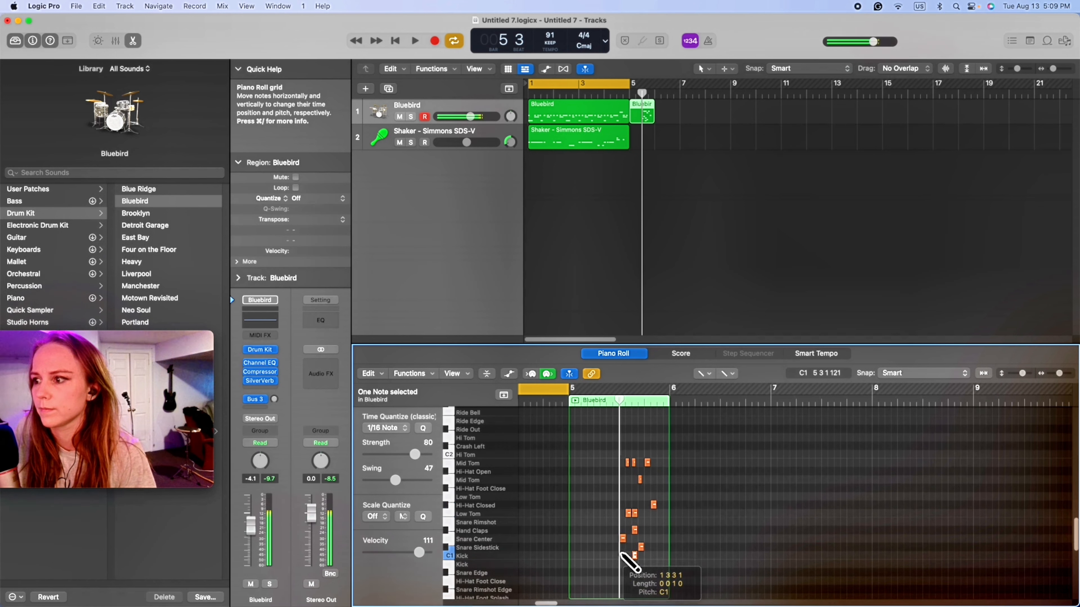
{"action": "left_click", "coordinate": [622, 556]}
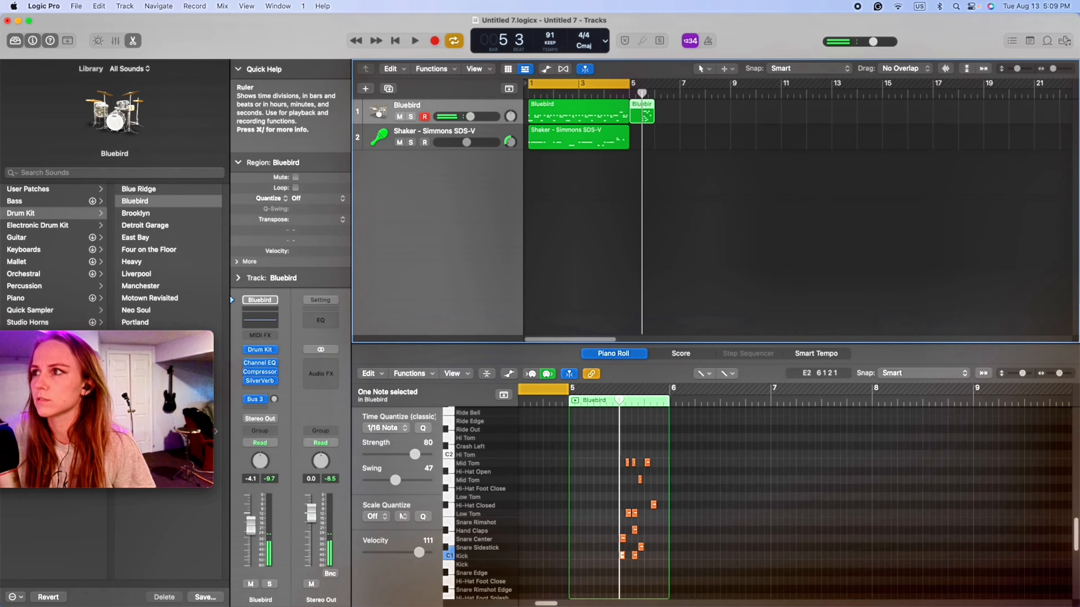
- Set the cycle range from bar 5 to bar 8 and audition the drawn fill
{"action": "left_click_drag", "start_coordinate": [625, 86], "coordinate": [708, 93]}
{"action": "key", "text": "space"}
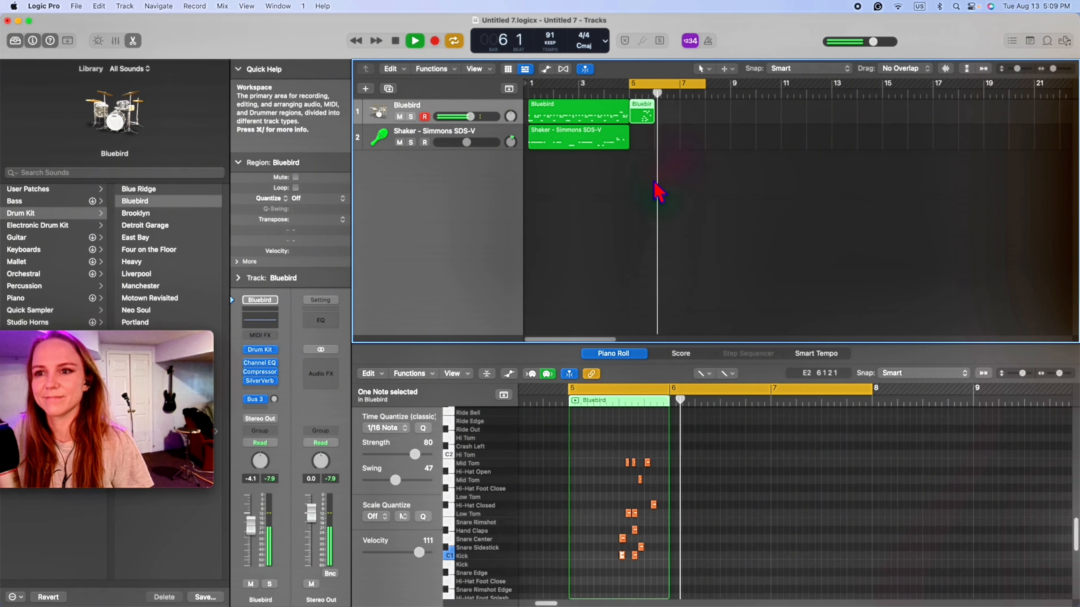
{"action": "key", "text": "space"}
- Trim the empty start of the fill region, loop it to just past bar 11, and audition it at 166 bpm
{"action": "left_click_drag", "start_coordinate": [633, 119], "coordinate": [794, 112]}
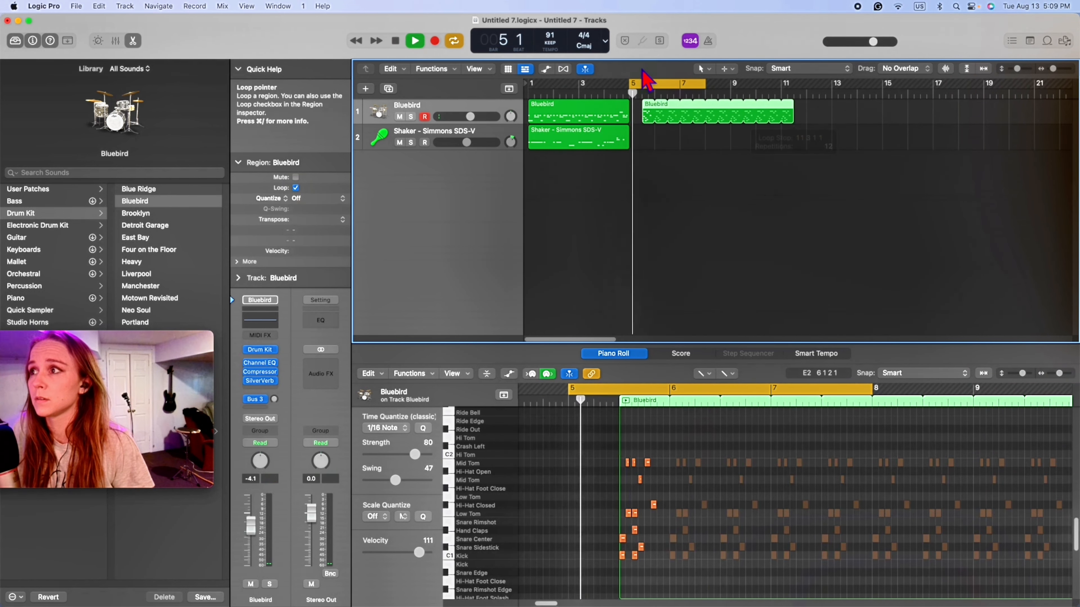
{"action": "key", "text": "space"}
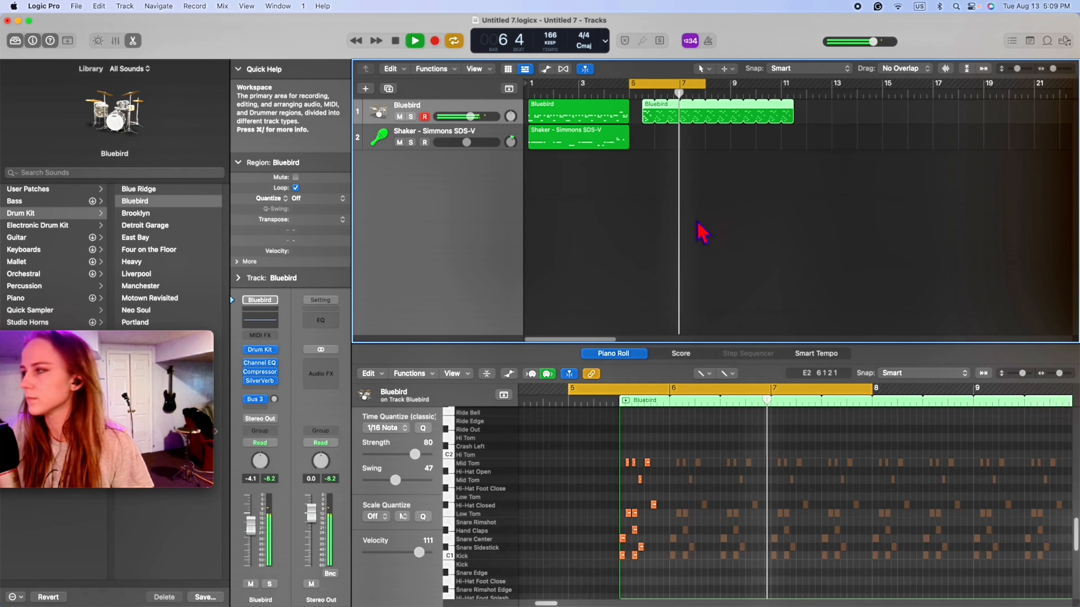
{"action": "key", "text": "space"}
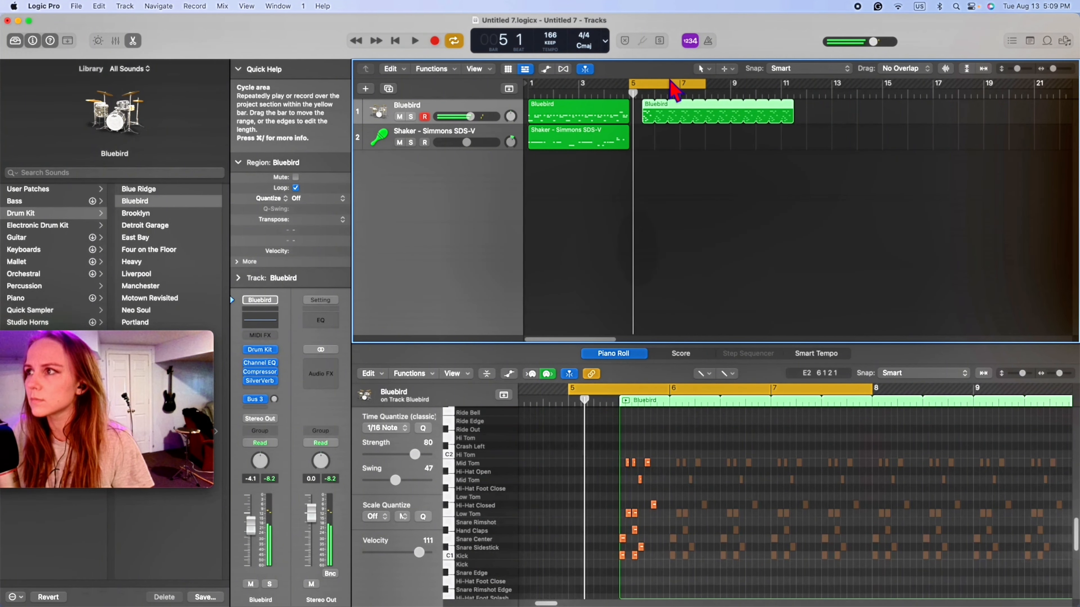
- Audition the looped fill region on the Bluebird track once more and delete it
{"action": "left_click", "coordinate": [663, 126]}
{"action": "left_click", "coordinate": [655, 107]}
{"action": "key", "text": "Delete"}
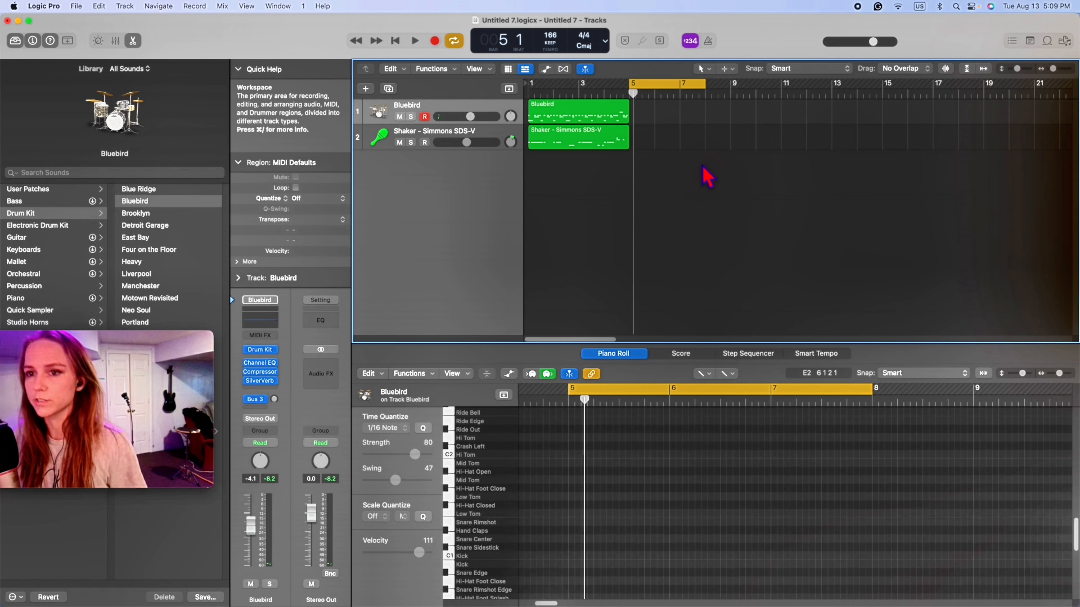
{"action": "key", "text": "super+z"}
{"action": "key", "text": "space"}
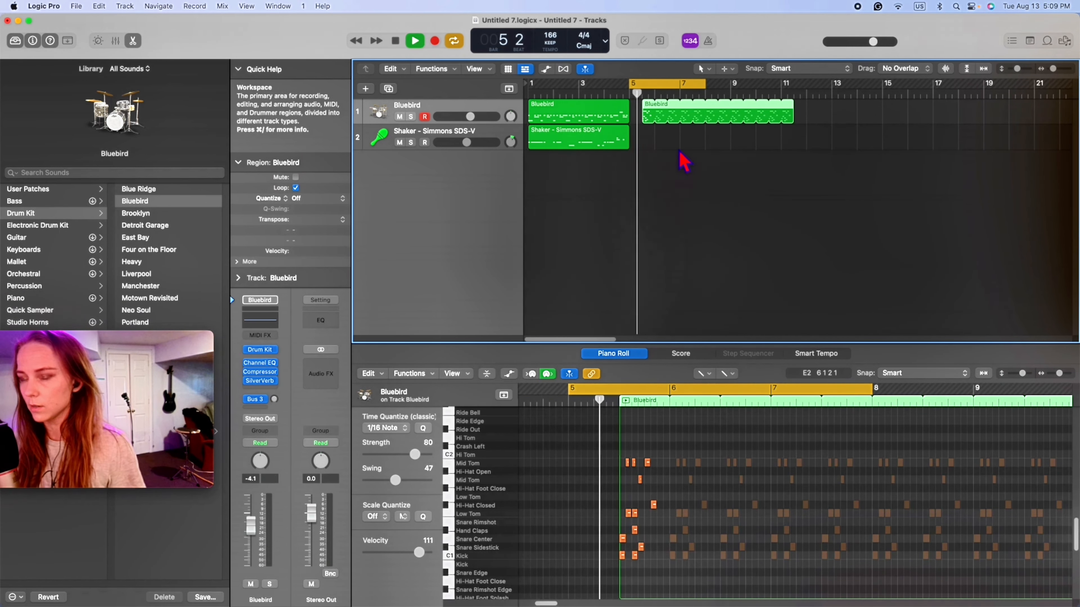
{"action": "key", "text": "space"}
{"action": "key", "text": "Delete"}
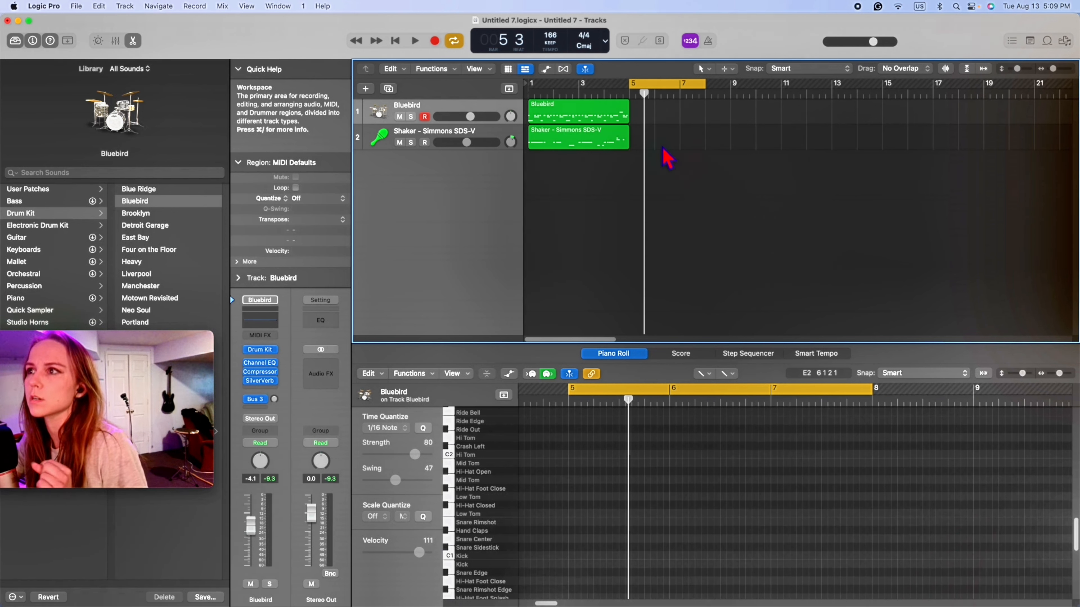
- Open Musical Typing and set the cycle range back to the first four bars for playback
{"action": "left_click", "coordinate": [631, 95]}
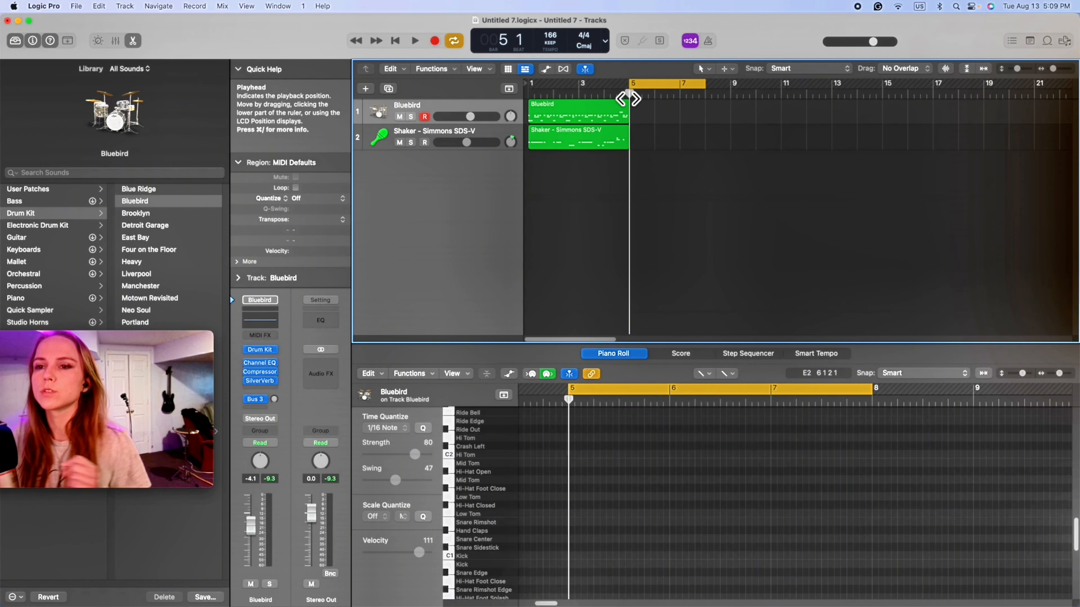
{"action": "key", "text": "super+k"}
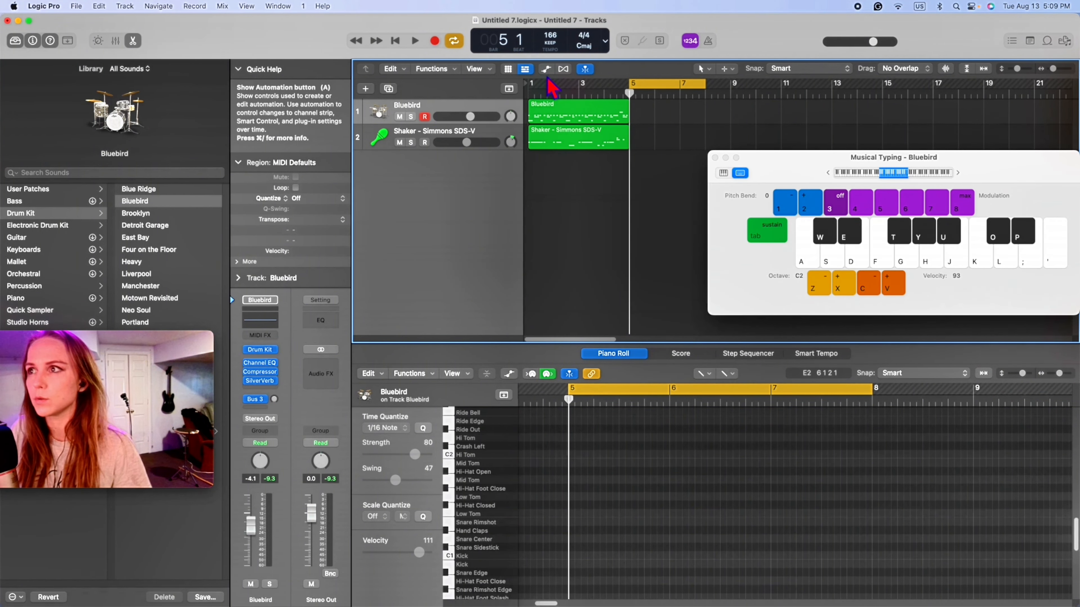
{"action": "left_click_drag", "start_coordinate": [531, 84], "coordinate": [632, 104]}
{"action": "key", "text": "space"}
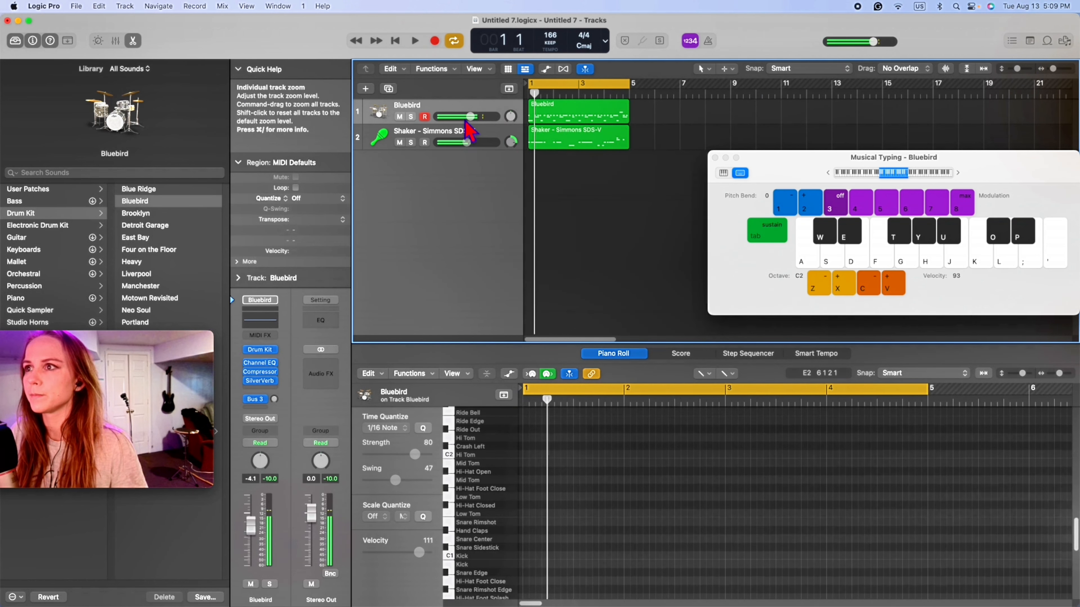
- Lower the Shaker track's volume and pencil a short note early in bar 2 of the Bluebird region, below Hi-Hat Foot Splash
{"action": "left_click_drag", "start_coordinate": [466, 143], "coordinate": [454, 143]}
{"action": "double_click", "coordinate": [587, 113]}
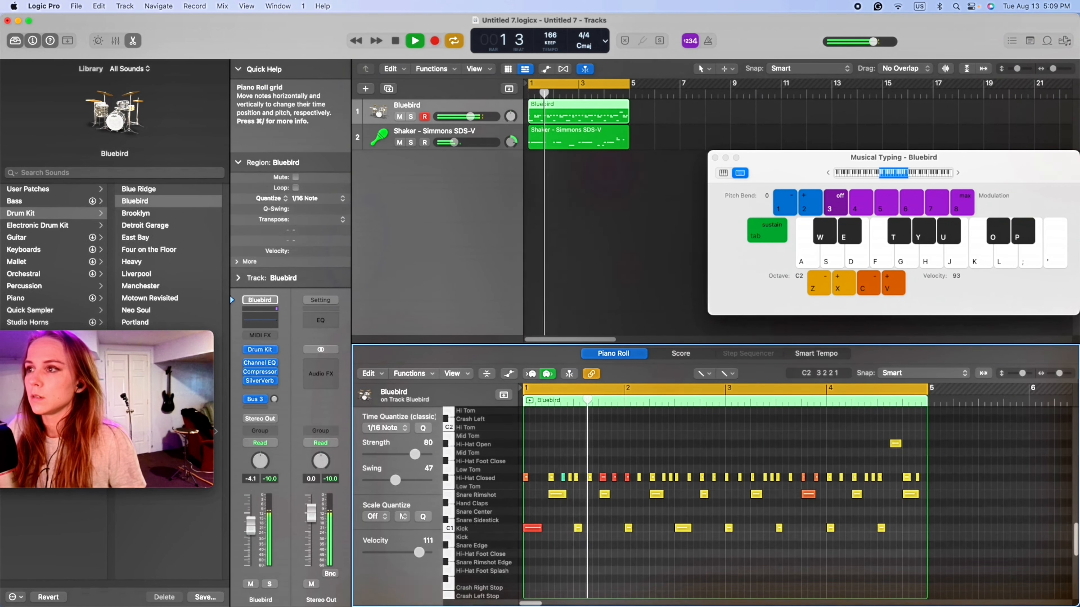
{"action": "left_click", "coordinate": [637, 579]}
{"action": "key", "text": "space"}
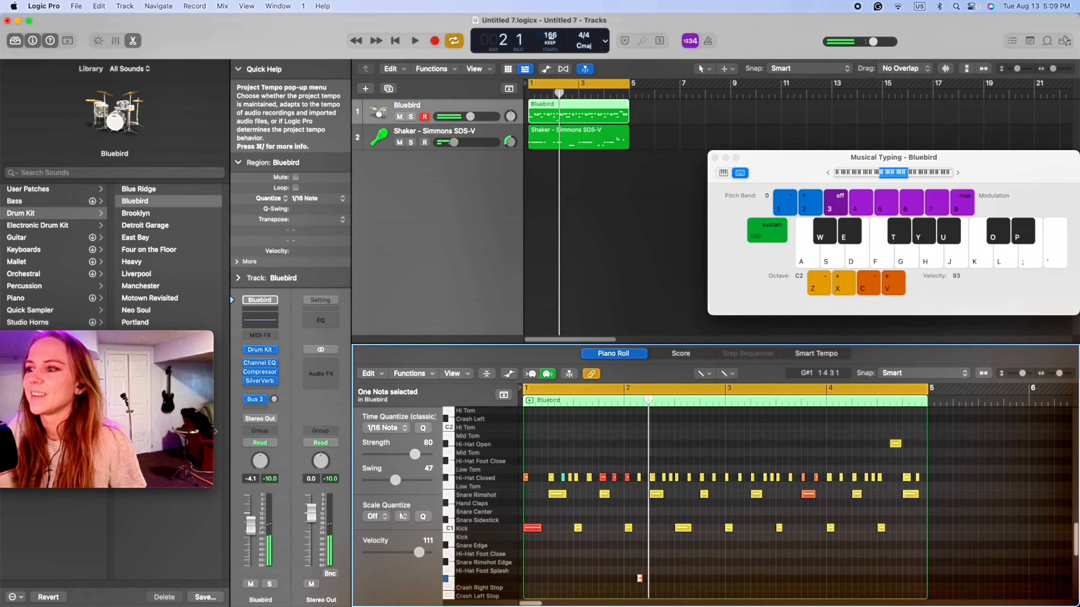
- Set the project tempo to 89 bpm and audition the four-bar loop
{"action": "left_click_drag", "start_coordinate": [547, 171], "coordinate": [547, 171]}
{"action": "mouse_move", "coordinate": [550, 38]}
{"action": "left_mouse_down"}
{"action": "mouse_move", "coordinate": [557, 3]}
{"action": "mouse_move", "coordinate": [546, 22]}
{"action": "left_mouse_up"}
{"action": "key", "text": "space"}
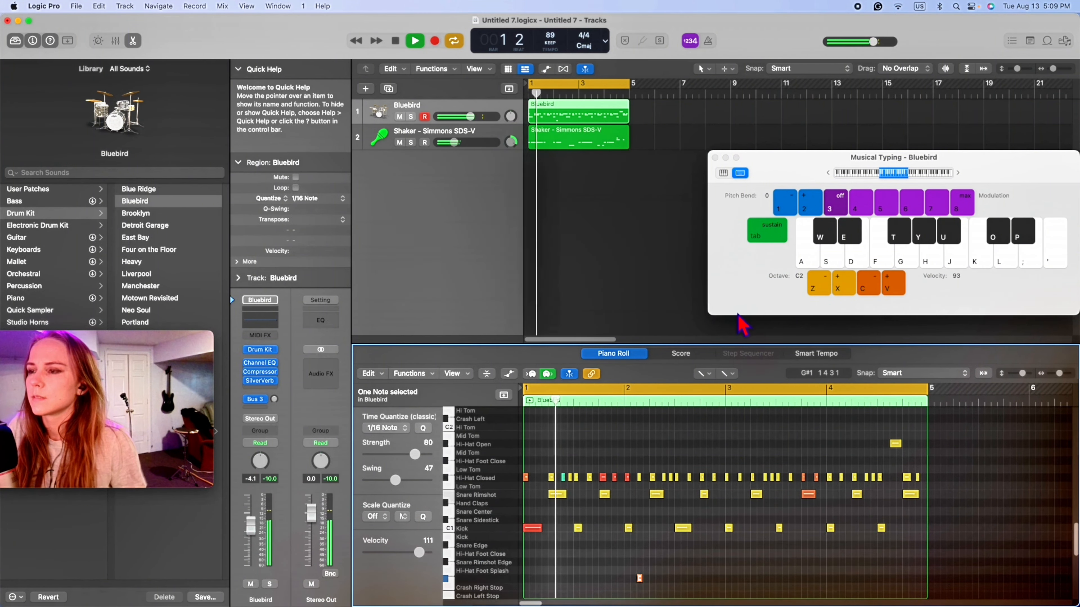
- Lower Musical Typing to octave C1 and audition the kit's Snare Edge and Snare Rimshot sounds
{"action": "key", "text": "space"}
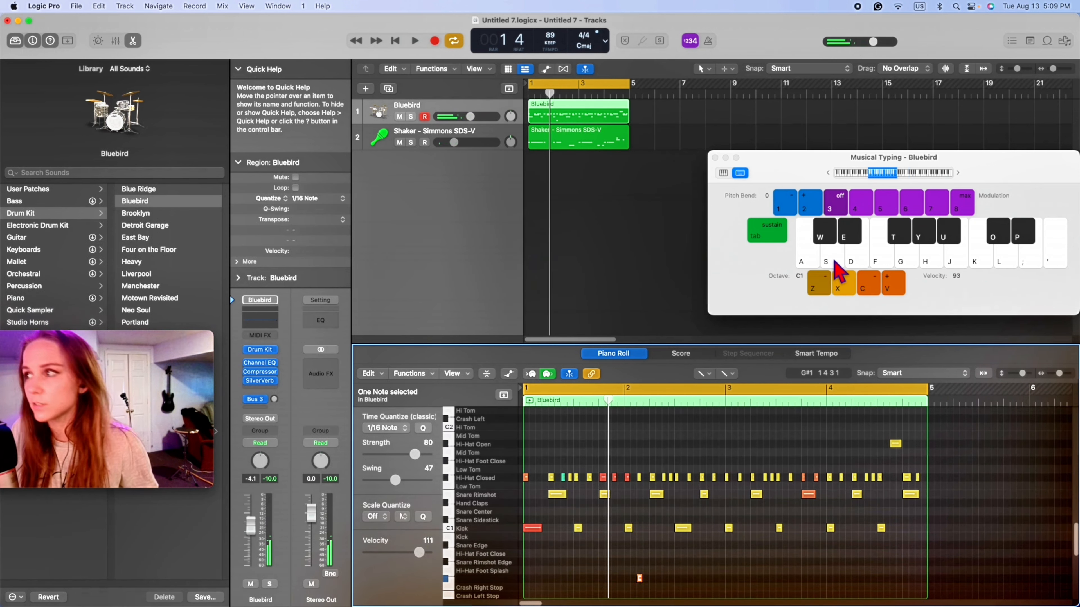
{"action": "left_click", "coordinate": [863, 264]}
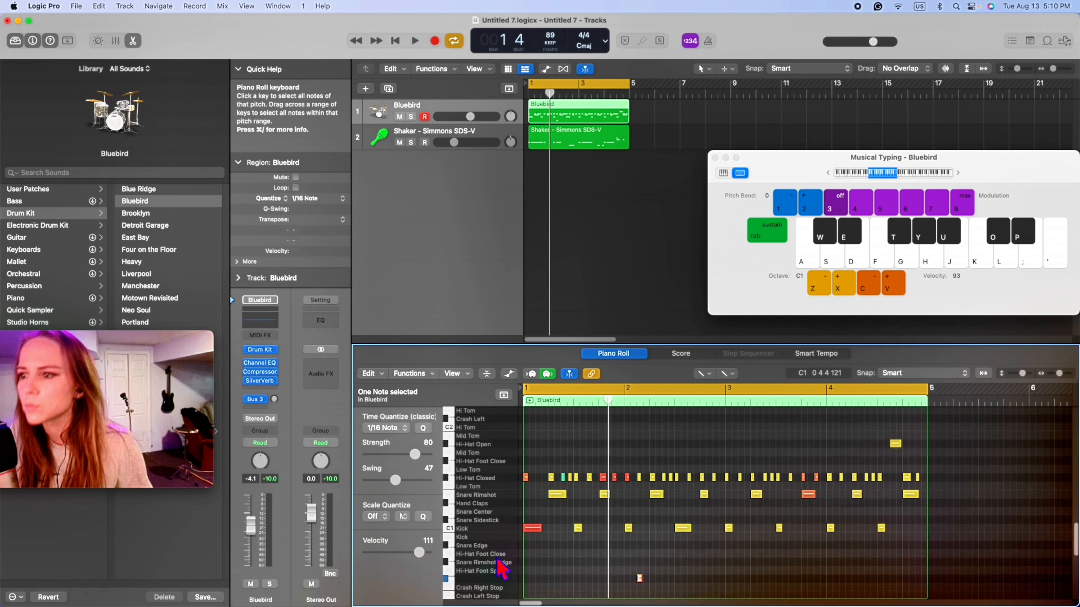
{"action": "left_click", "coordinate": [484, 545]}
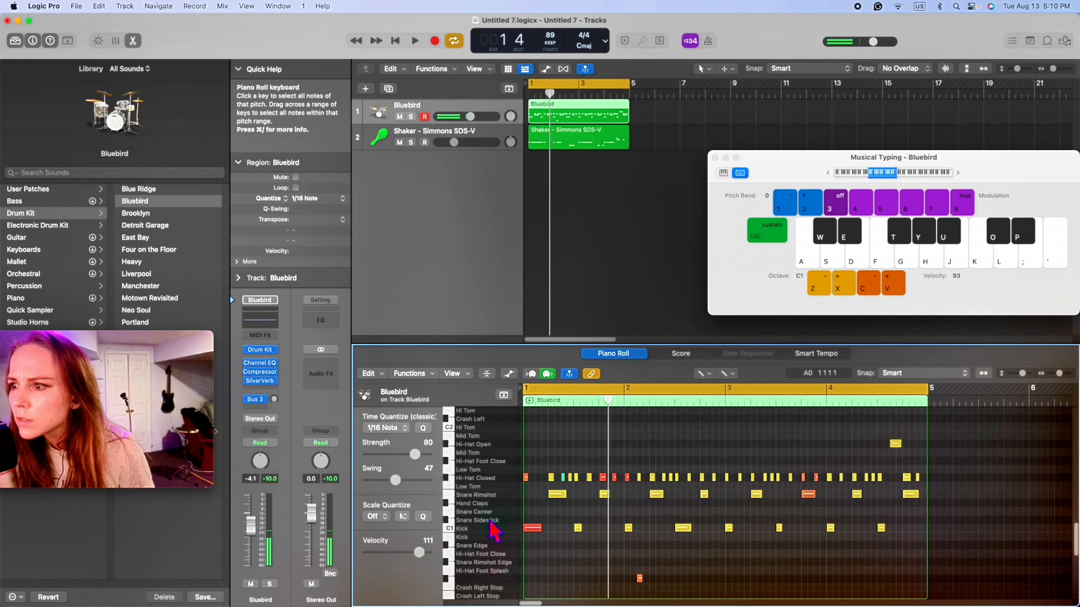
{"action": "scroll", "coordinate": [498, 572], "scroll_direction": "down", "scroll_amount": 1}
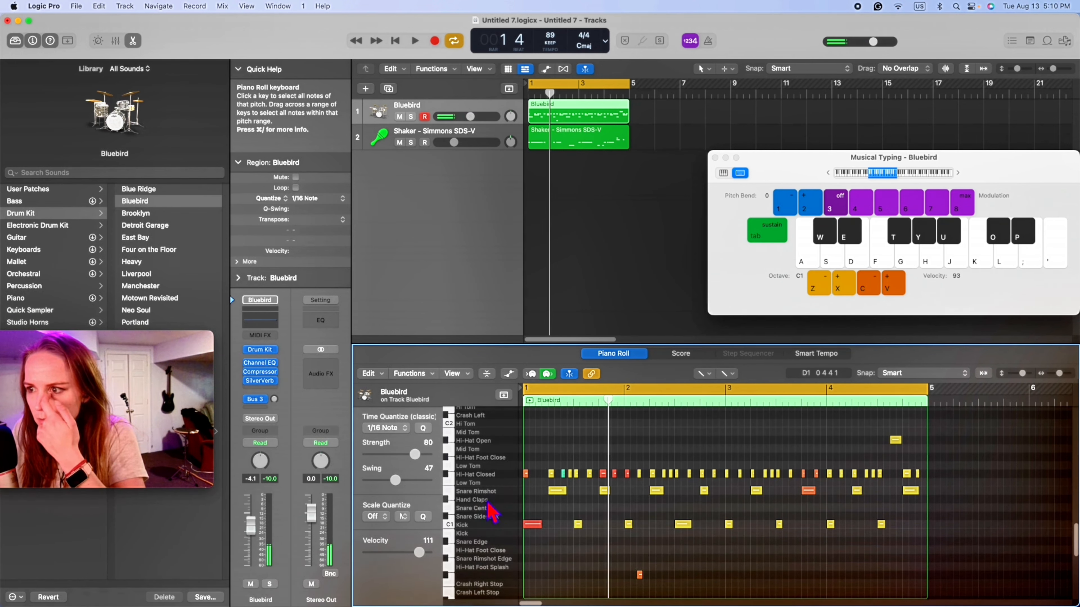
{"action": "left_click", "coordinate": [482, 491]}
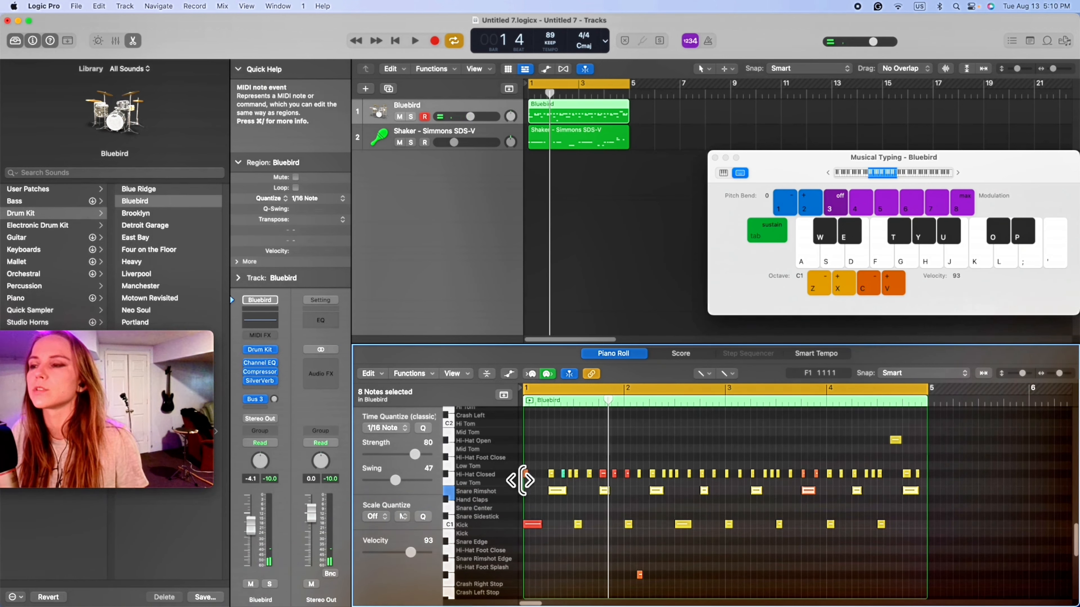
- Audition the loop and record a run of Snare Center hits across all four bars of the Bluebird region with Musical Typing
{"action": "key", "text": "space"}
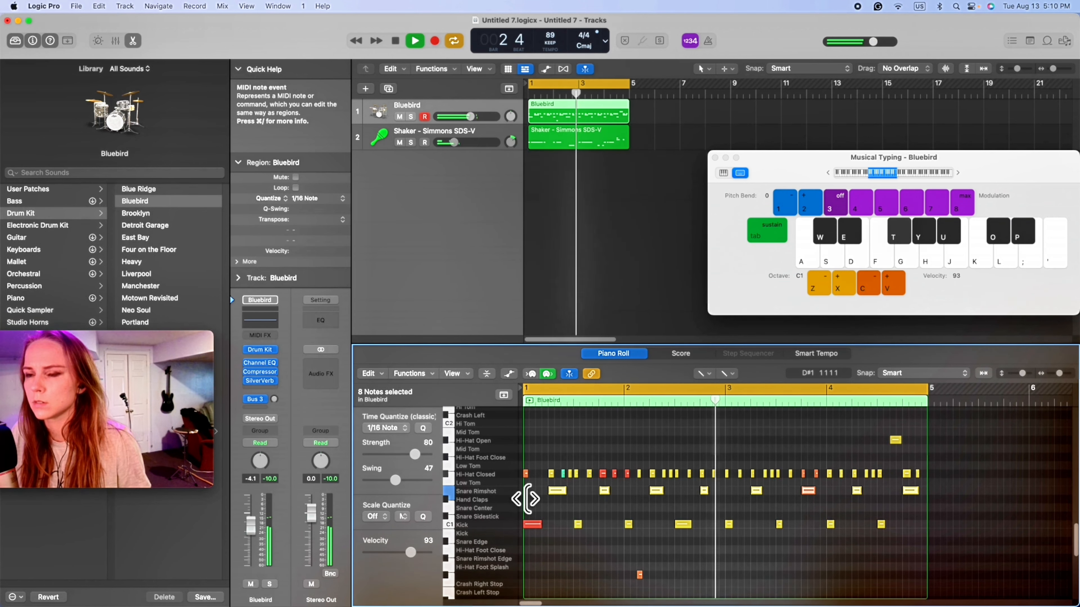
{"action": "key", "text": "space"}
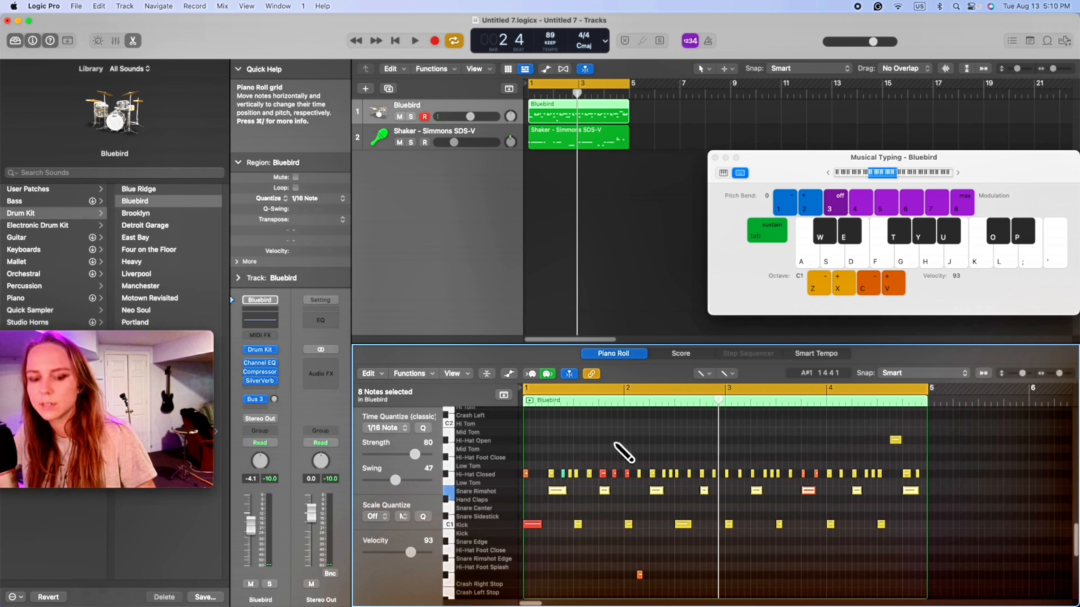
{"action": "key", "text": "space"}
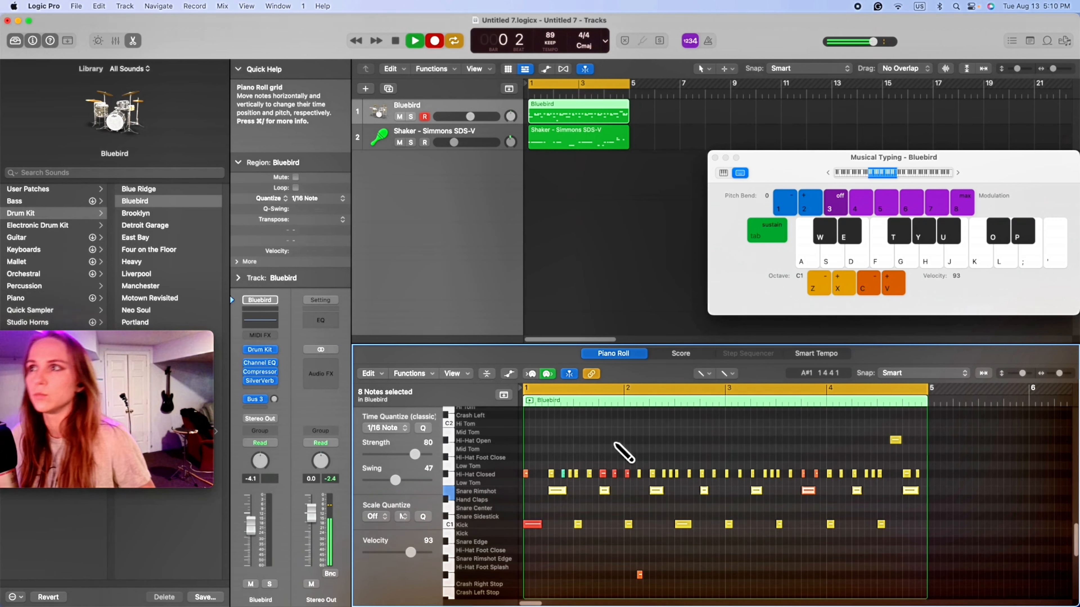
{"action": "key", "text": "s"}
{"action": "key", "text": "s"}
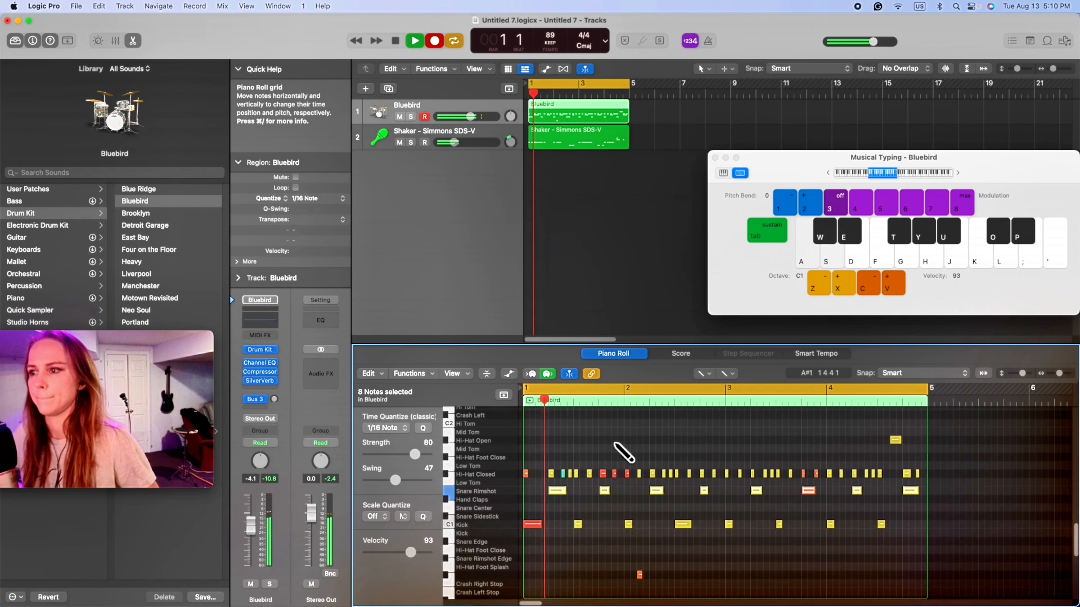
{"action": "key", "text": "s"}
{"action": "key", "text": "s"}
{"action": "key", "text": "s"}
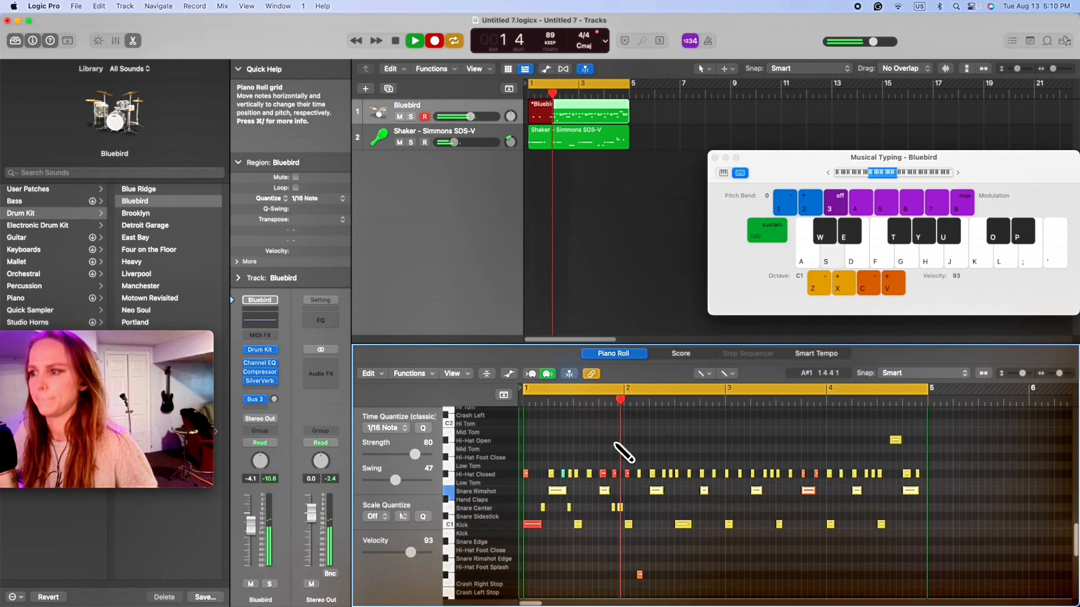
{"action": "key", "text": "s"}
{"action": "key", "text": "s"}
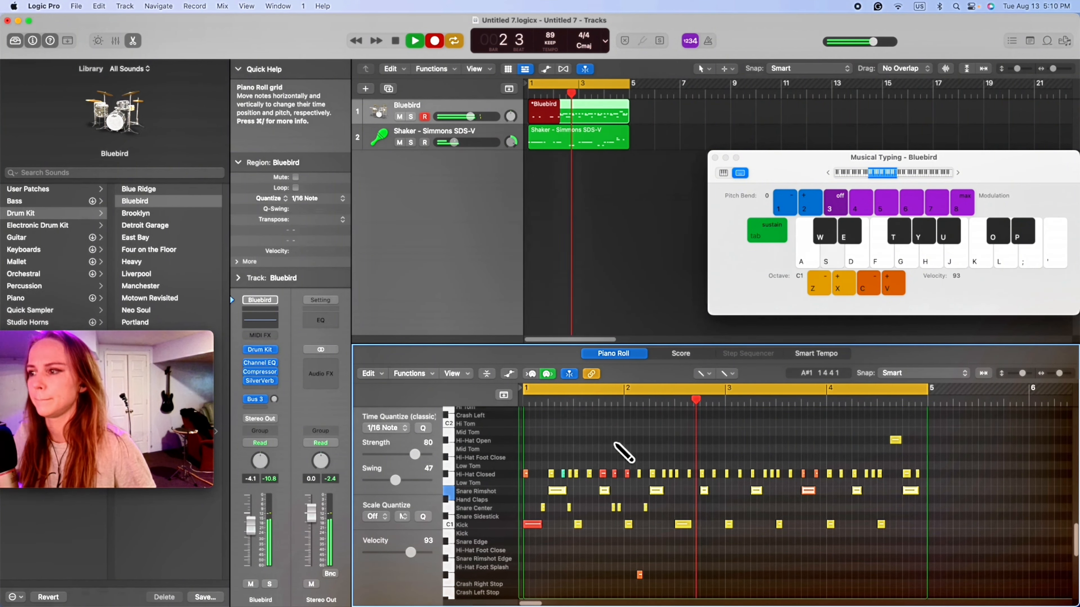
{"action": "key", "text": "s"}
{"action": "key", "text": "s"}
{"action": "key", "text": "s"}
{"action": "key", "text": "s"}
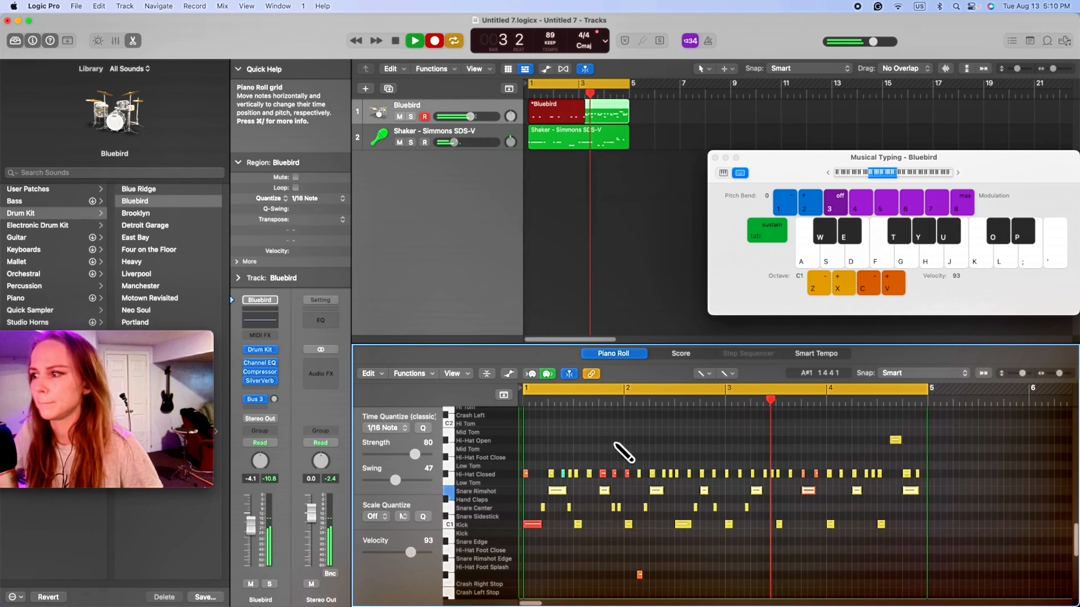
{"action": "key", "text": "s"}
{"action": "key", "text": "s"}
{"action": "key", "text": "s"}
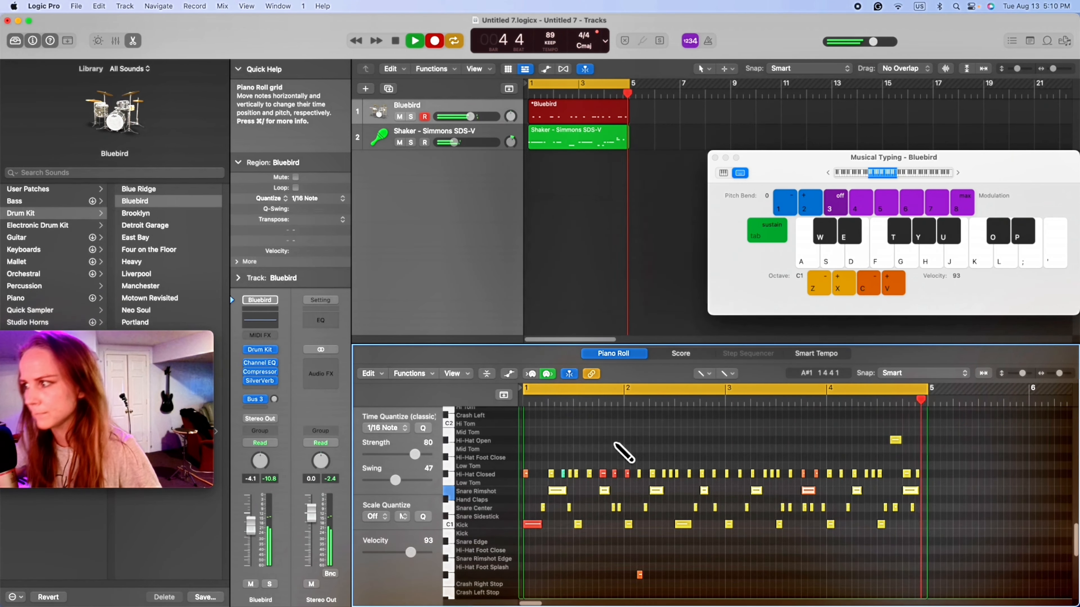
{"action": "key", "text": "space"}
- Reopen the Bluebird region in the Piano Roll and switch both editing tools, primary and Command-click, to the Pointer tool
{"action": "double_click", "coordinate": [551, 114]}
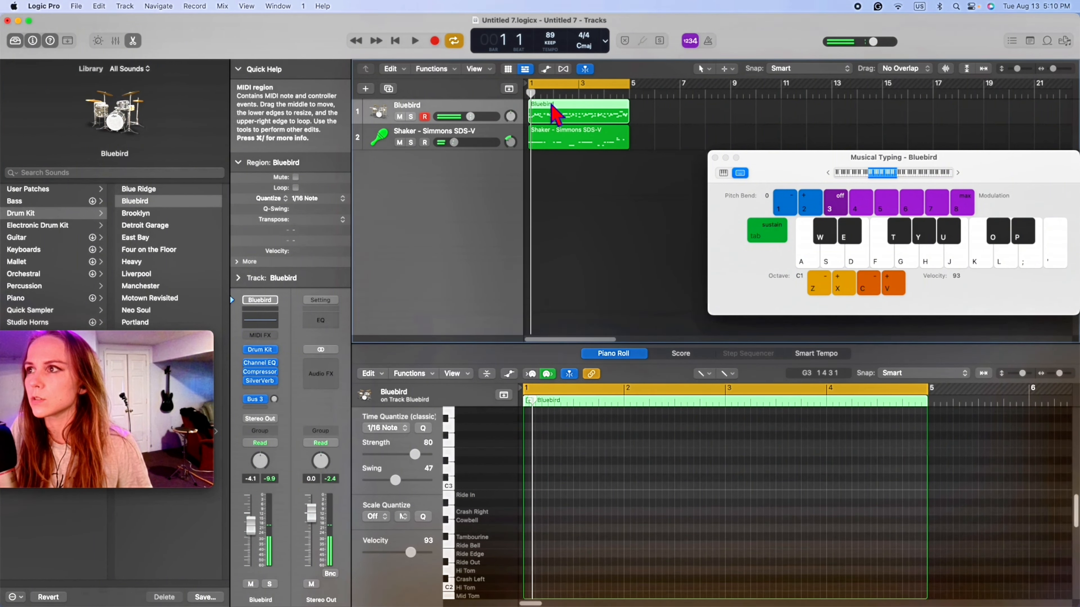
{"action": "double_click", "coordinate": [558, 122]}
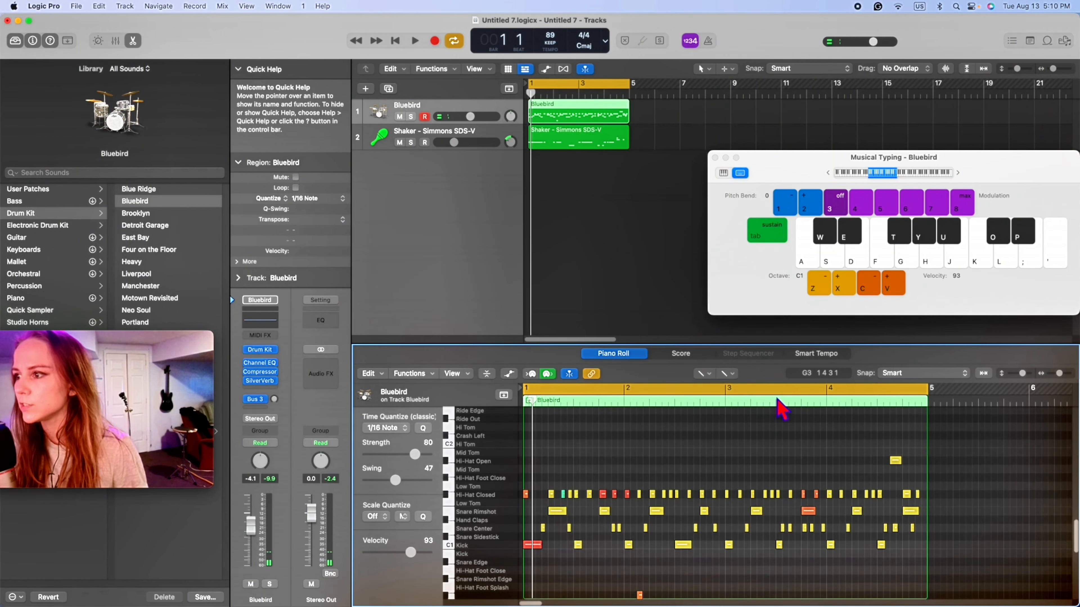
{"action": "key", "text": "space"}
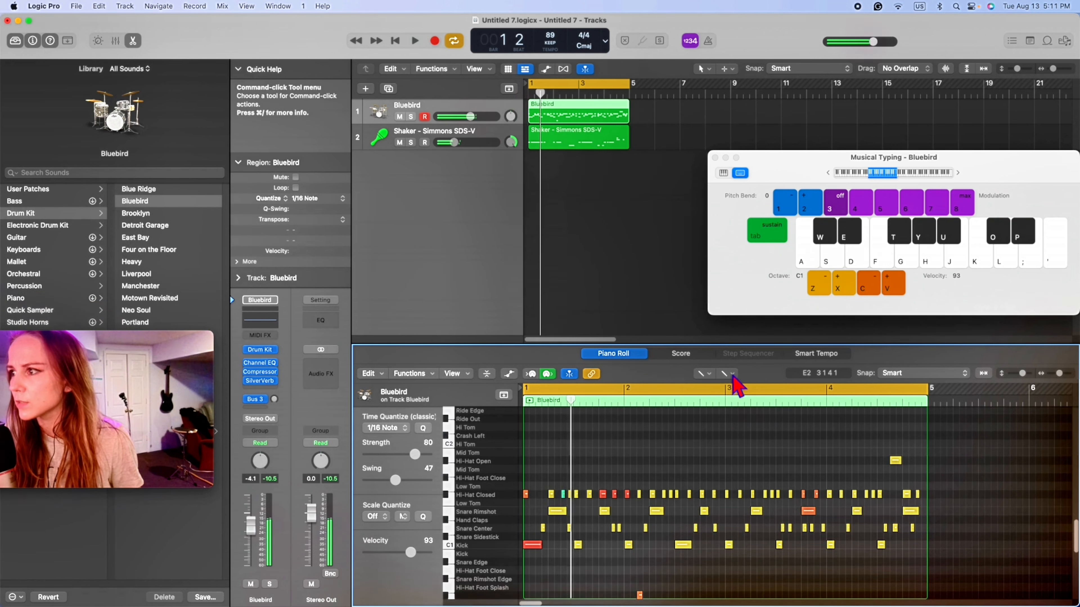
{"action": "key", "text": "space"}
{"action": "left_click", "coordinate": [727, 373]}
{"action": "left_click", "coordinate": [739, 387]}
{"action": "left_click", "coordinate": [705, 374]}
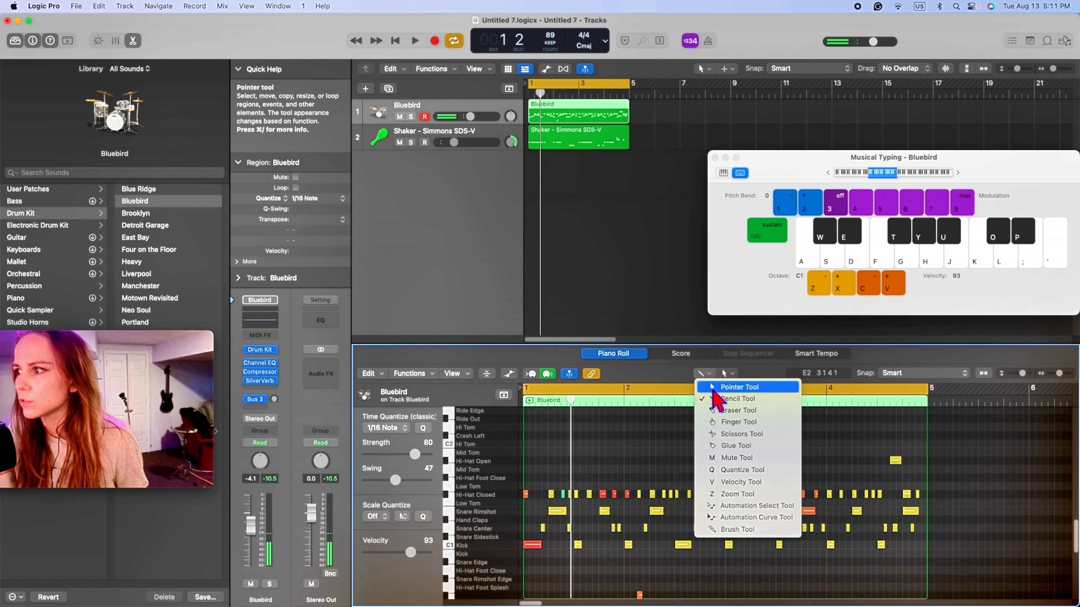
{"action": "left_click", "coordinate": [714, 387]}
- Select all the recorded Snare Center notes, set their quantize strength to 75 and velocity to 43, and play the loop
{"action": "left_click_drag", "start_coordinate": [964, 528], "coordinate": [530, 515]}
{"action": "left_click_drag", "start_coordinate": [414, 454], "coordinate": [412, 462]}
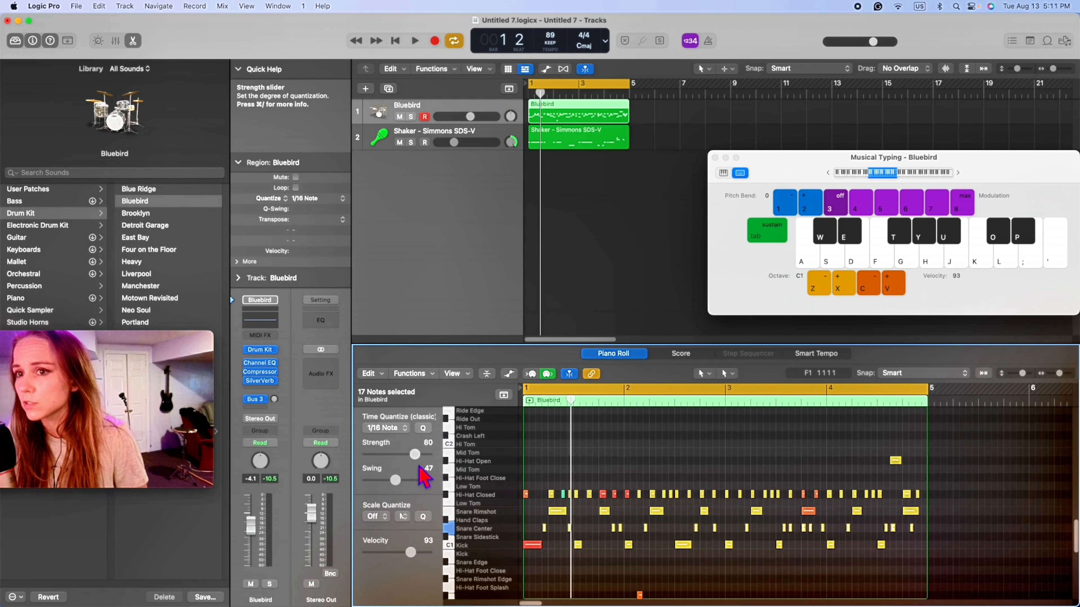
{"action": "left_click_drag", "start_coordinate": [170, 364], "coordinate": [225, 359]}
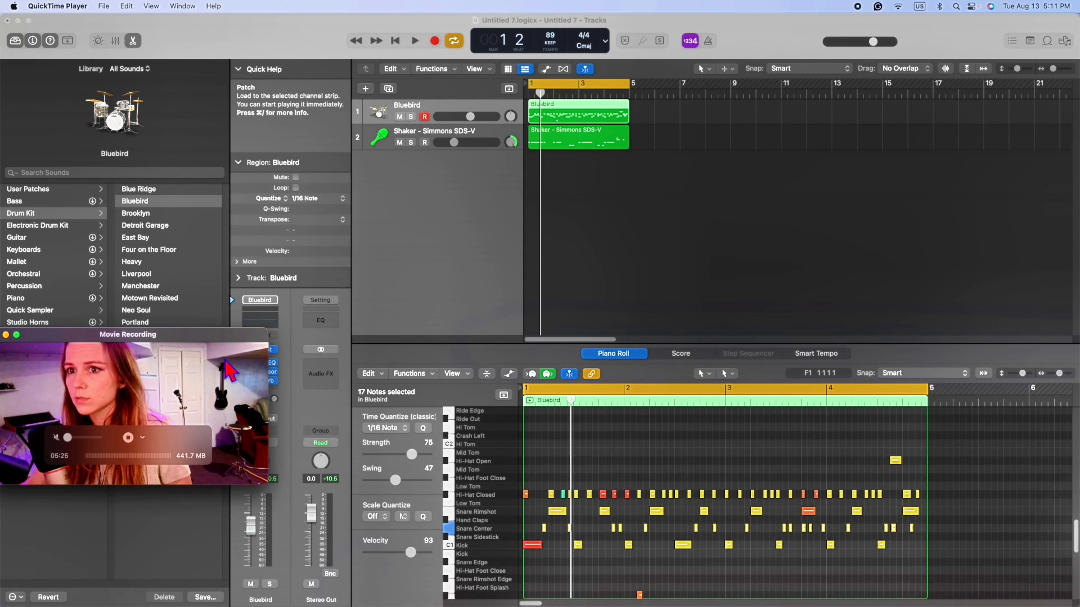
{"action": "left_click", "coordinate": [663, 549]}
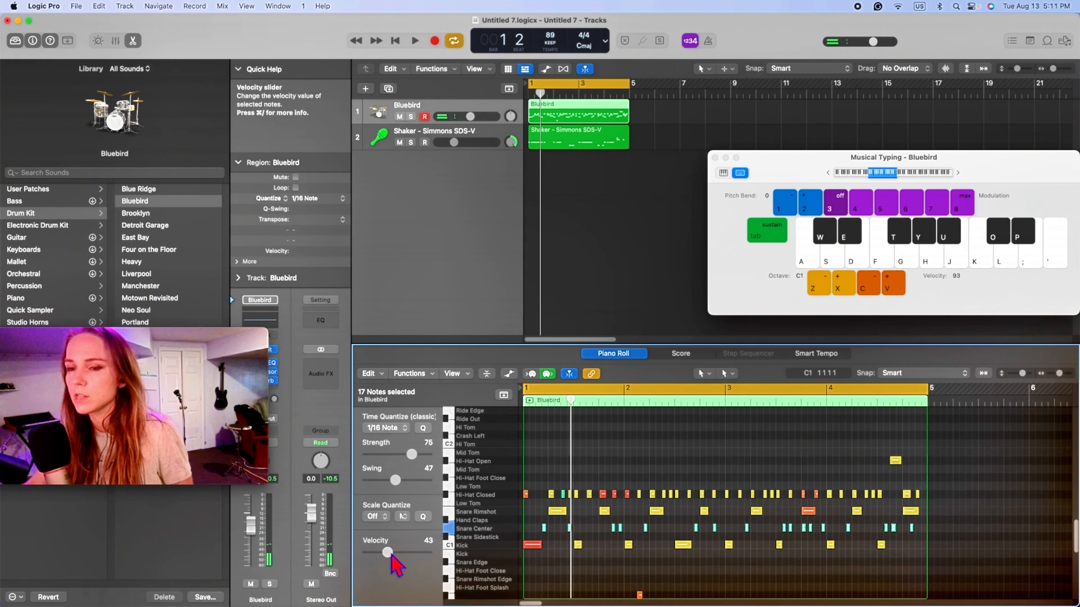
{"action": "key", "text": "space"}
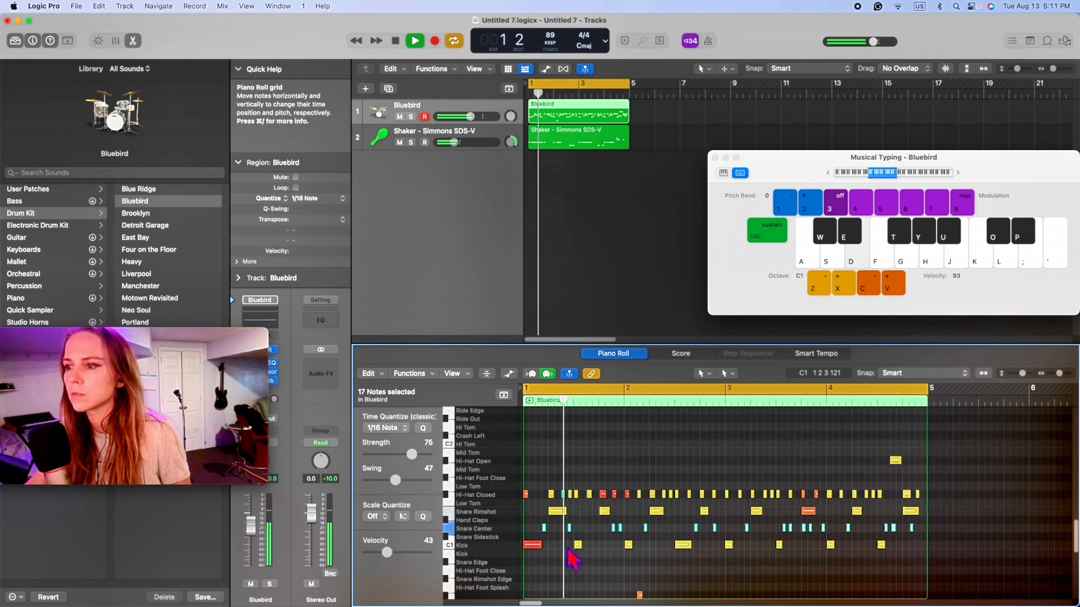
- Raise the Snare Center velocity in beat 1 of bar 3, and set the hits entering bar 4 to 93 and in bar 1's beat 2 to 83
{"action": "left_click", "coordinate": [535, 535]}
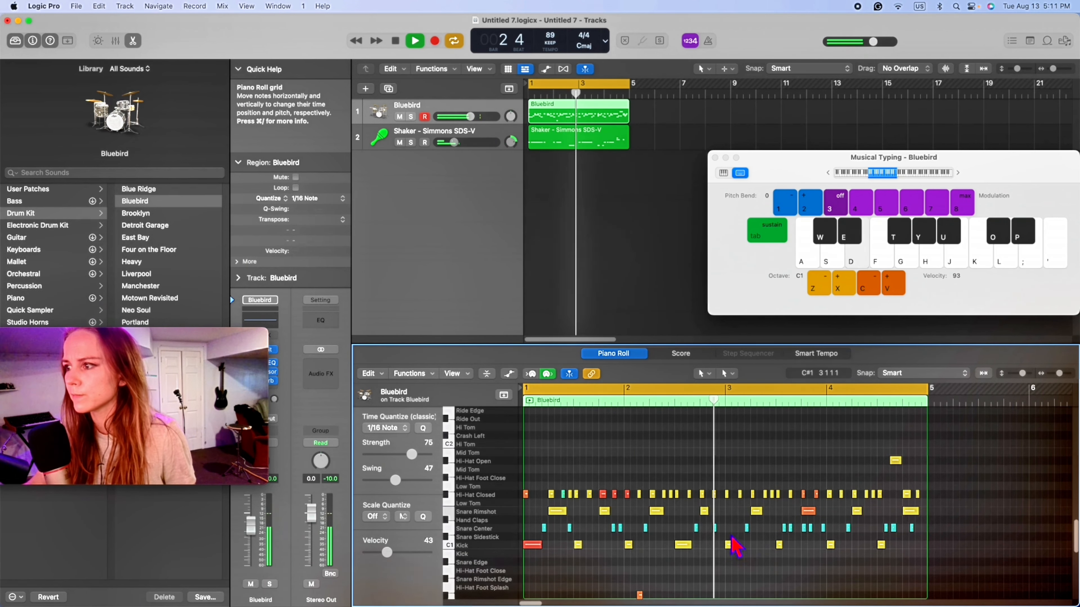
{"action": "left_click", "coordinate": [747, 528]}
{"action": "left_click_drag", "start_coordinate": [387, 553], "coordinate": [410, 553]}
{"action": "left_click", "coordinate": [785, 560]}
{"action": "left_click", "coordinate": [828, 527]}
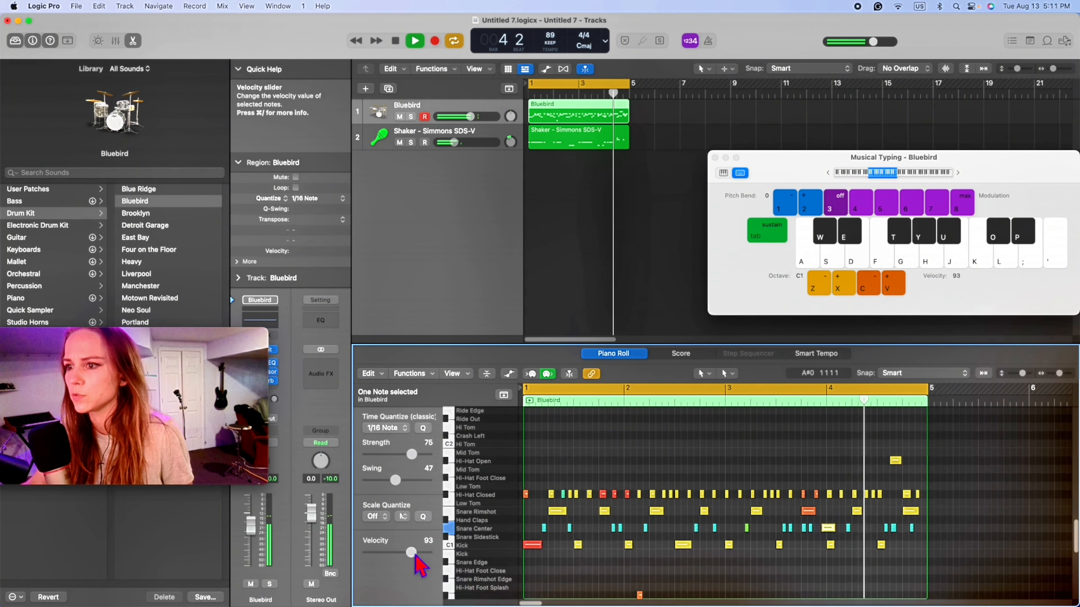
{"action": "key", "text": "space"}
{"action": "left_click", "coordinate": [569, 528]}
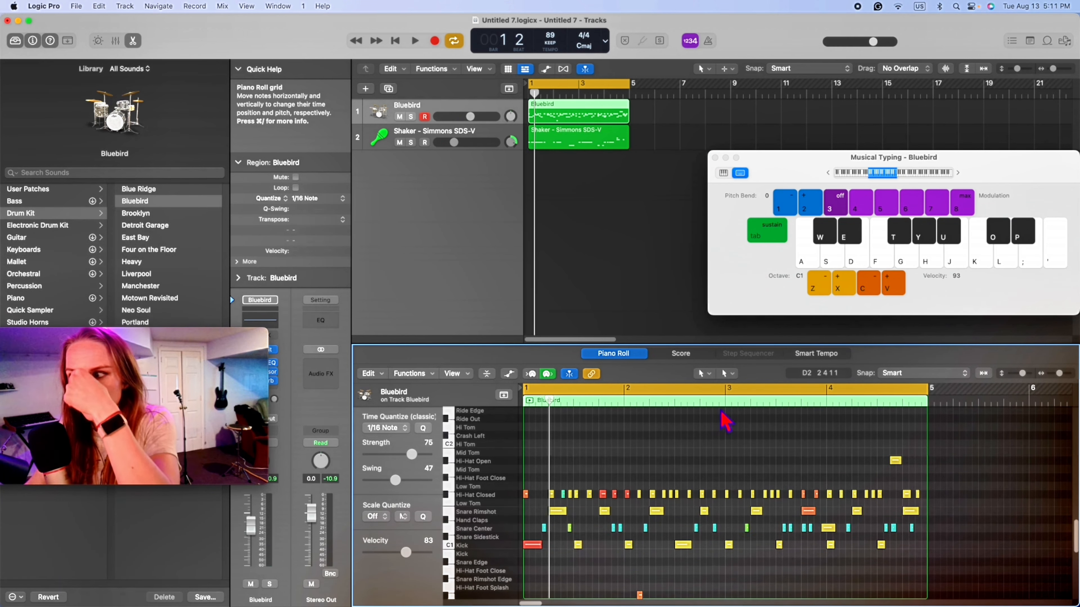
{"action": "left_click", "coordinate": [727, 374]}
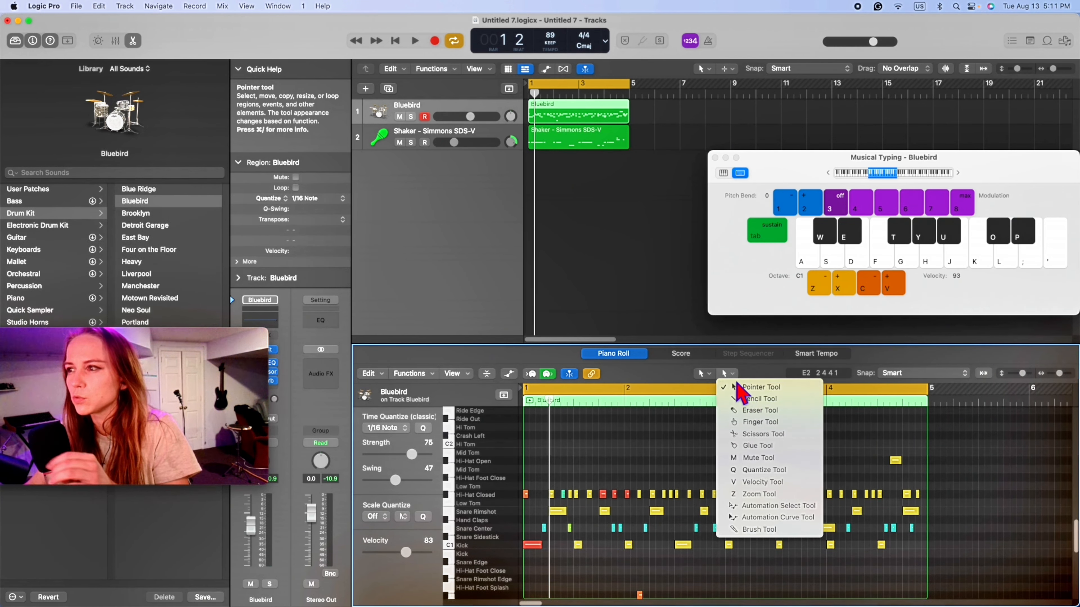
{"action": "left_click", "coordinate": [580, 563]}
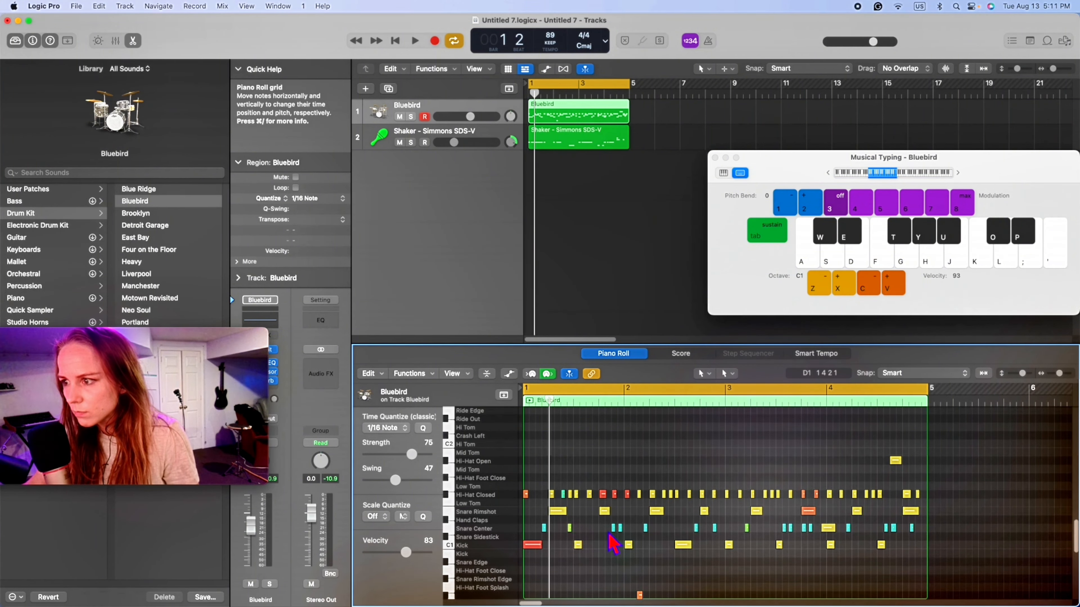
{"action": "right_click", "coordinate": [596, 547]}
{"action": "left_click", "coordinate": [593, 547]}
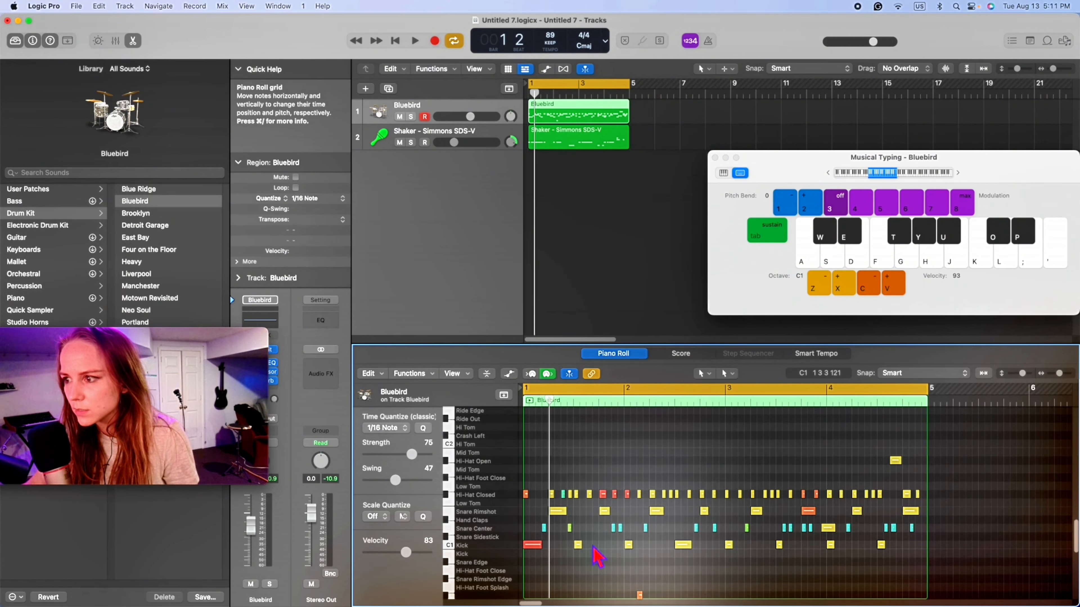
{"action": "right_click", "coordinate": [592, 547]}
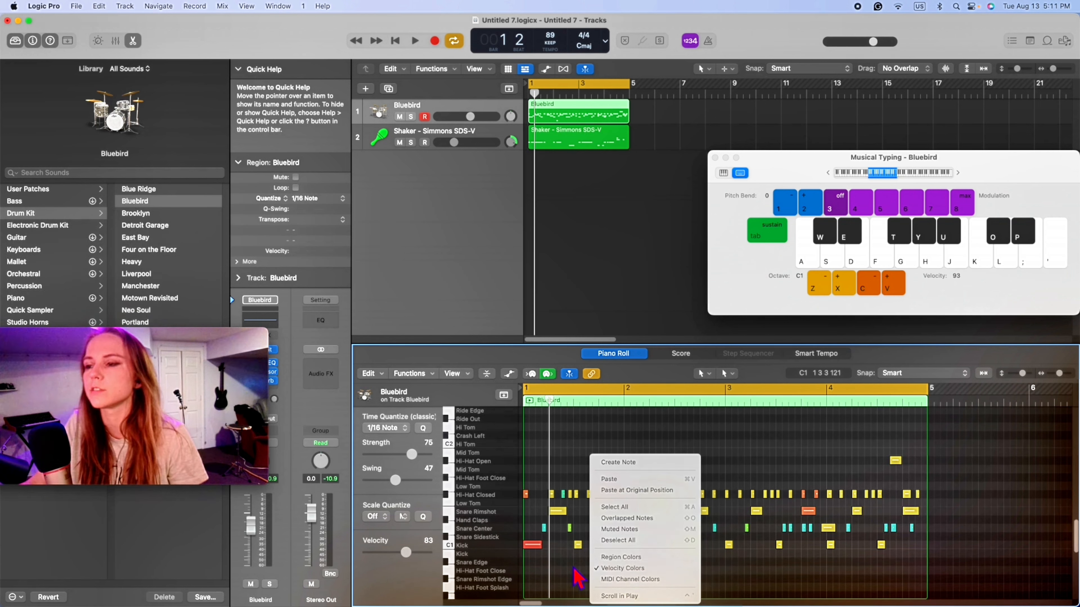
{"action": "left_click", "coordinate": [578, 578]}
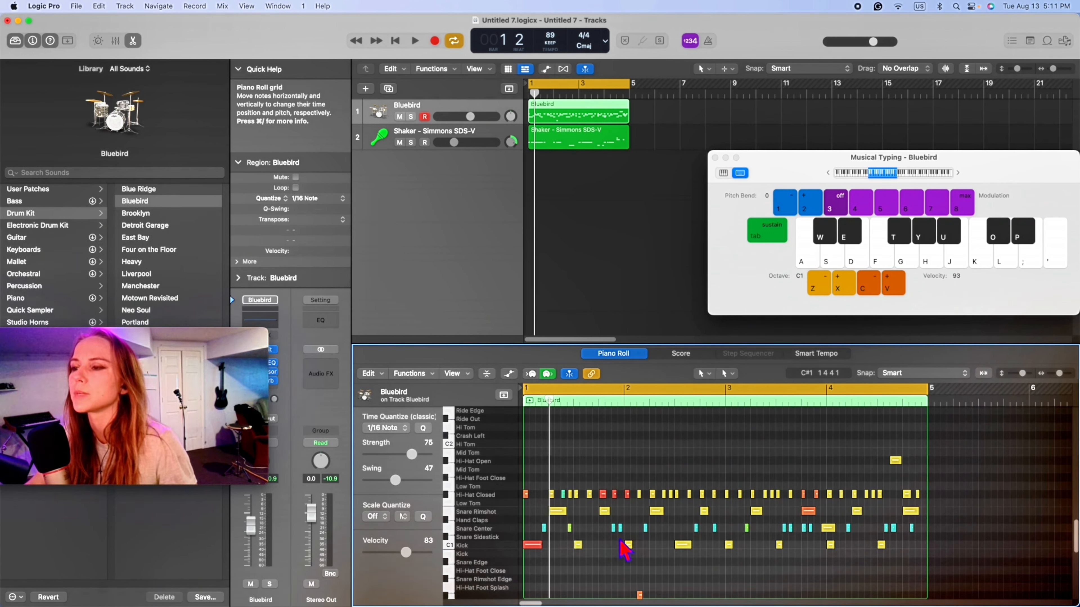
- Create a Kick note late in beat 3 of bar 1 and a Hand Claps note moved to position 1 3 2 81
{"action": "right_click", "coordinate": [594, 549]}
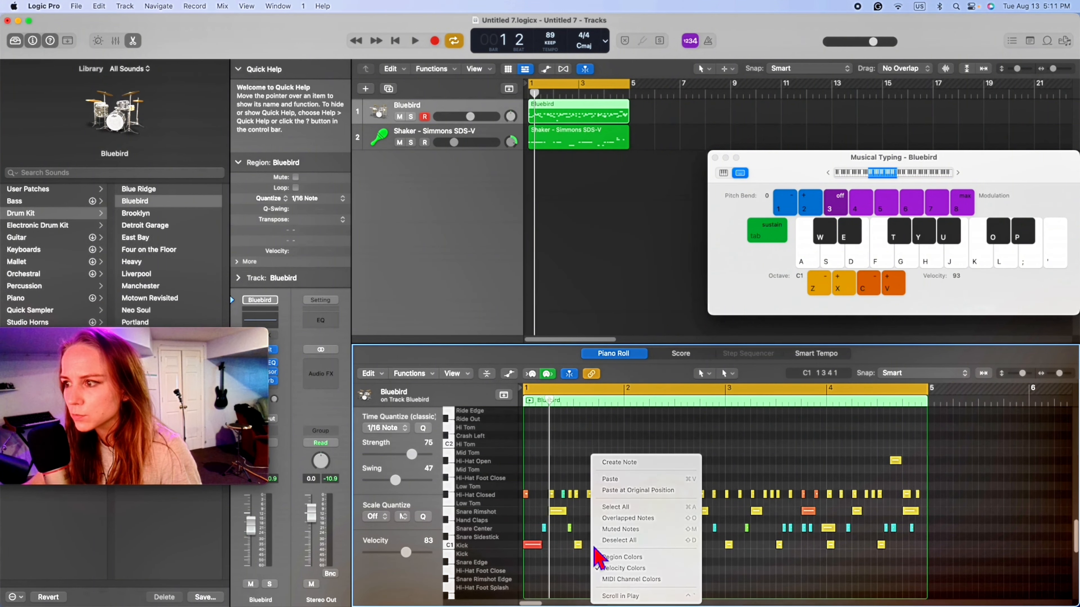
{"action": "left_click", "coordinate": [620, 463]}
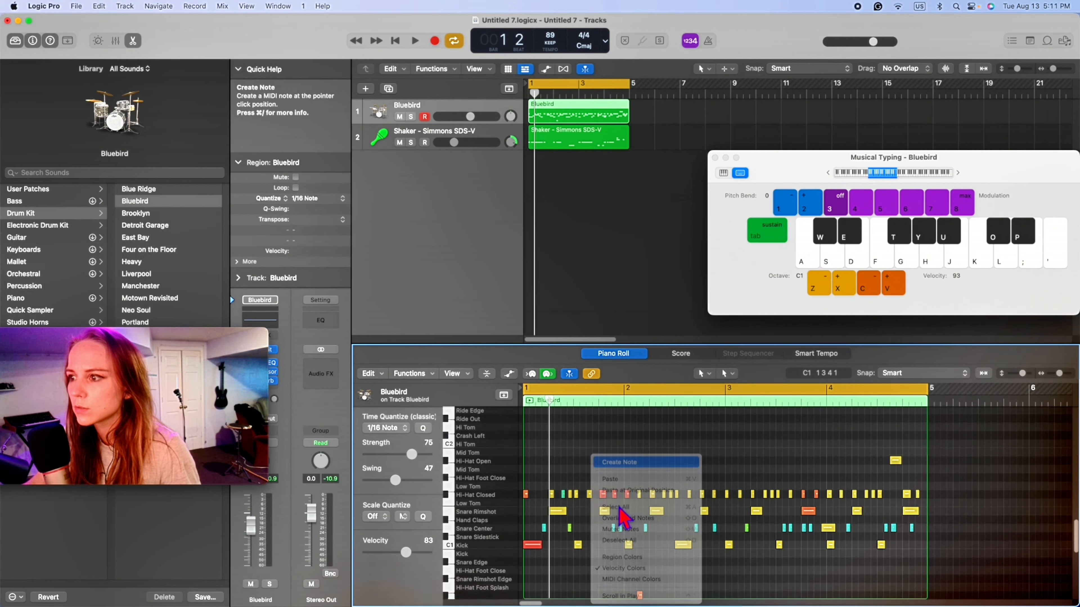
{"action": "right_click", "coordinate": [596, 522]}
{"action": "left_click", "coordinate": [627, 452]}
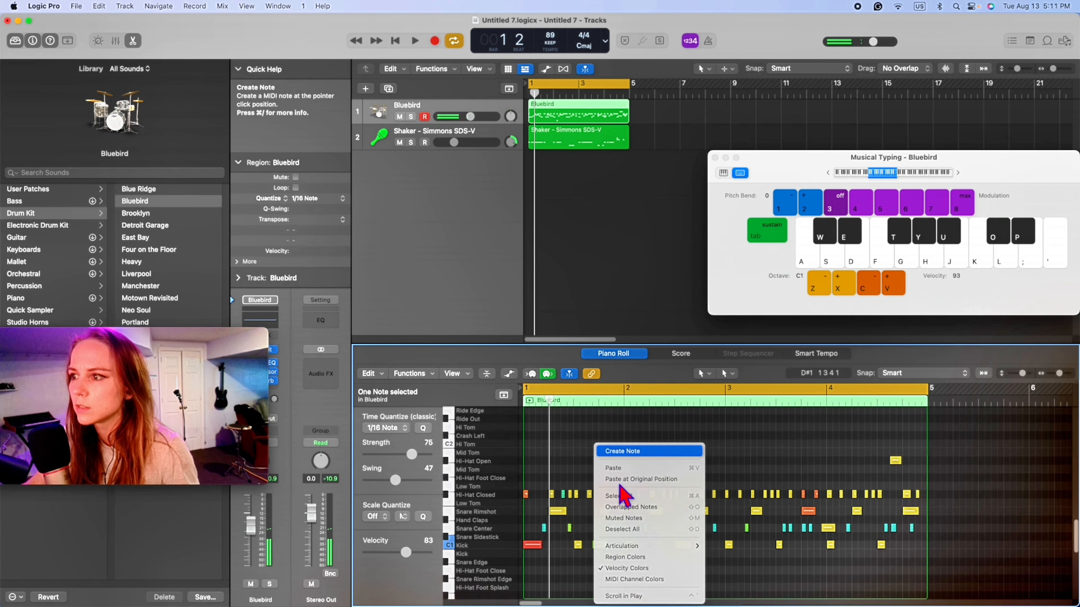
{"action": "left_click_drag", "start_coordinate": [599, 522], "coordinate": [588, 526]}
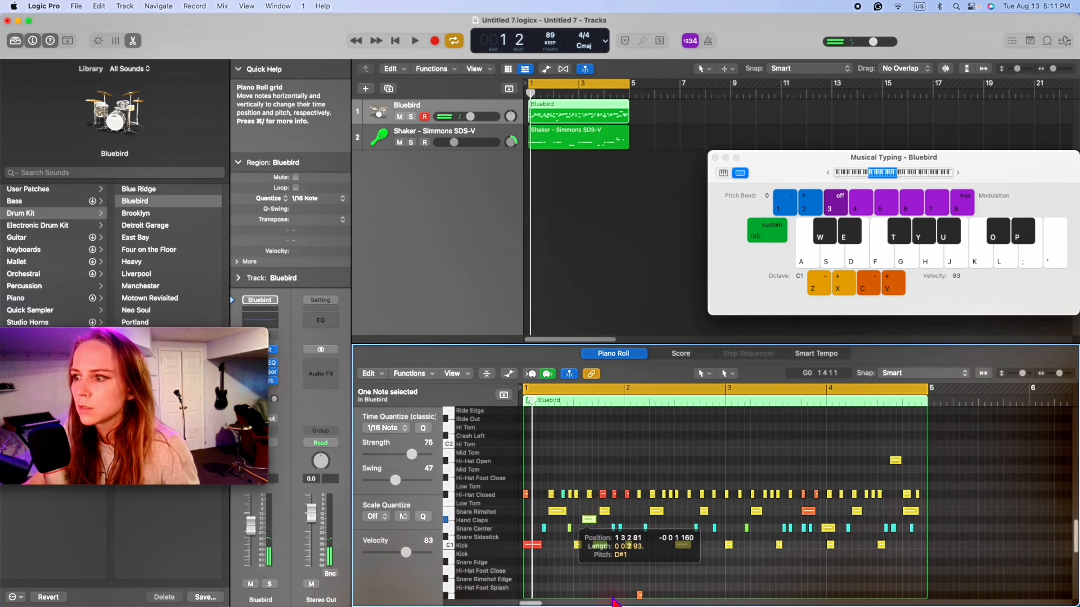
- Audition the loop and set the velocity of the new Hand Claps note in bar 1 to 127
{"action": "key", "text": "space"}
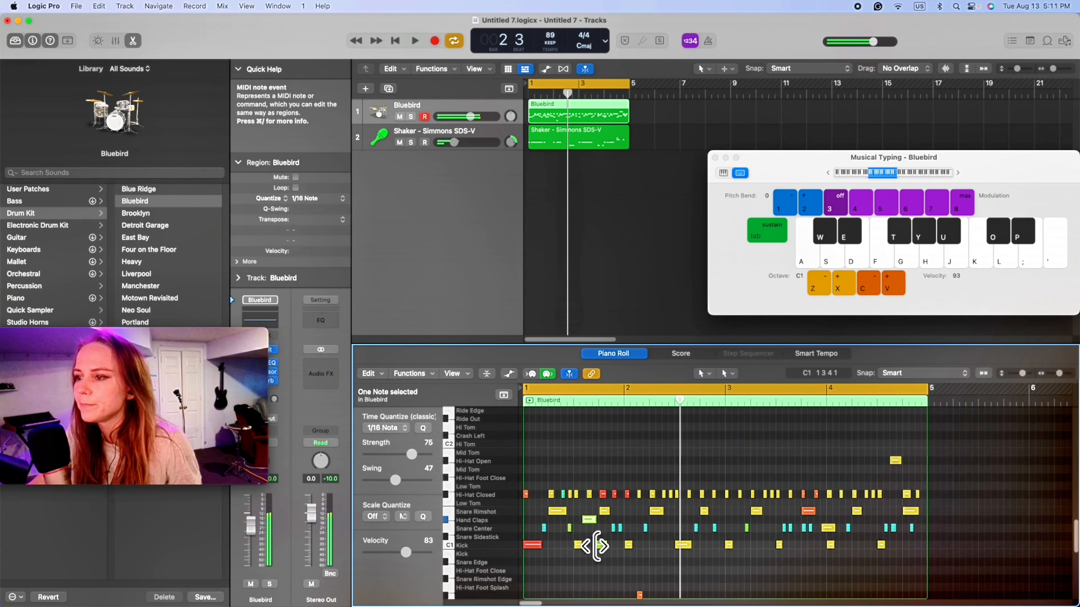
{"action": "key", "text": "Return"}
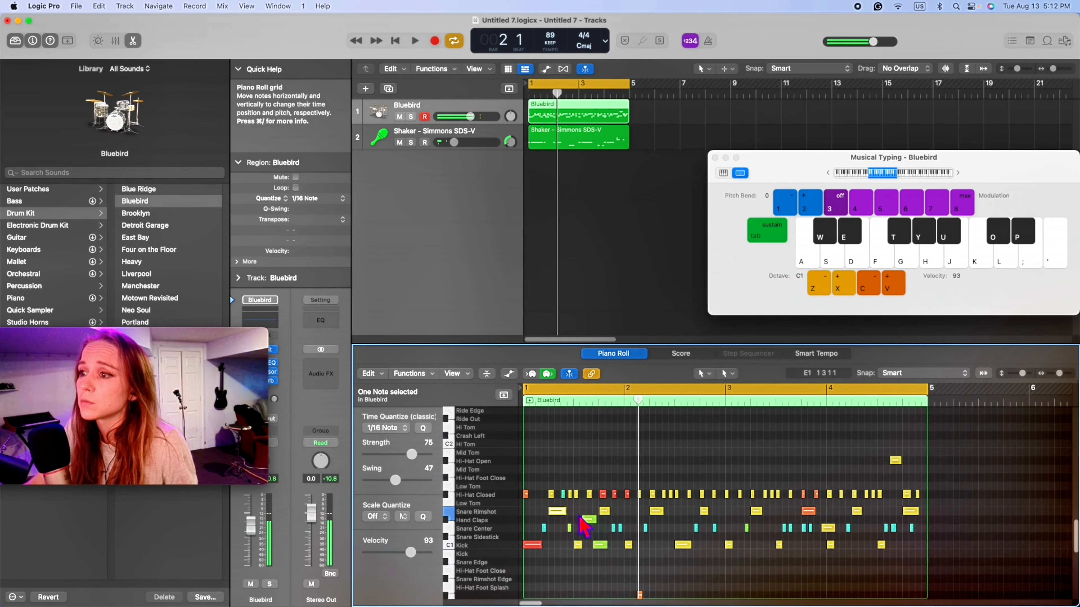
{"action": "key", "text": "Return"}
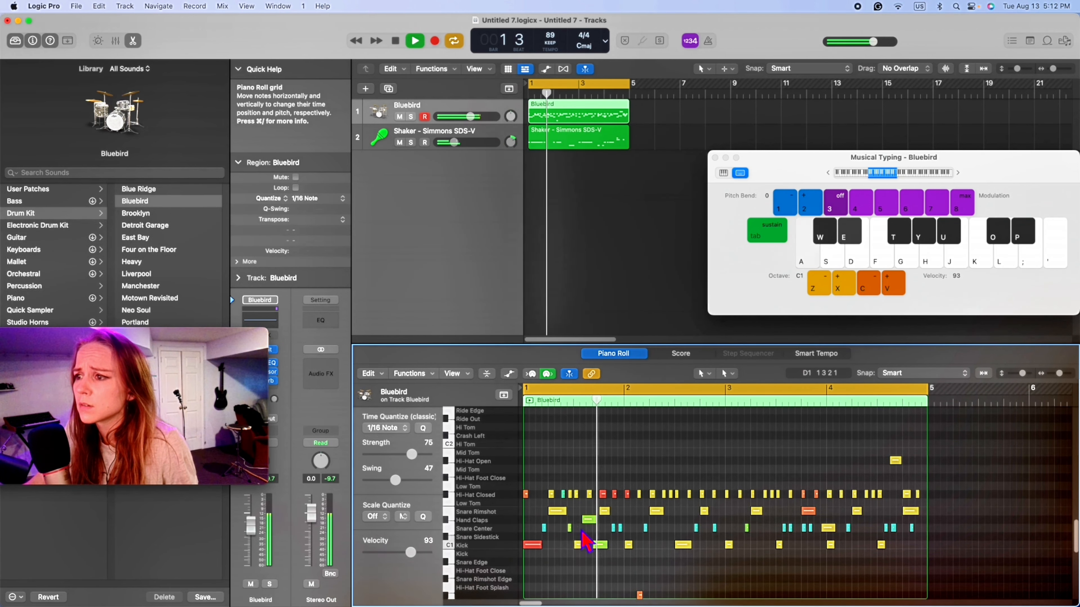
{"action": "key", "text": "space"}
{"action": "left_click_drag", "start_coordinate": [410, 553], "coordinate": [491, 567]}
{"action": "left_click", "coordinate": [613, 566]}
{"action": "key", "text": "space"}
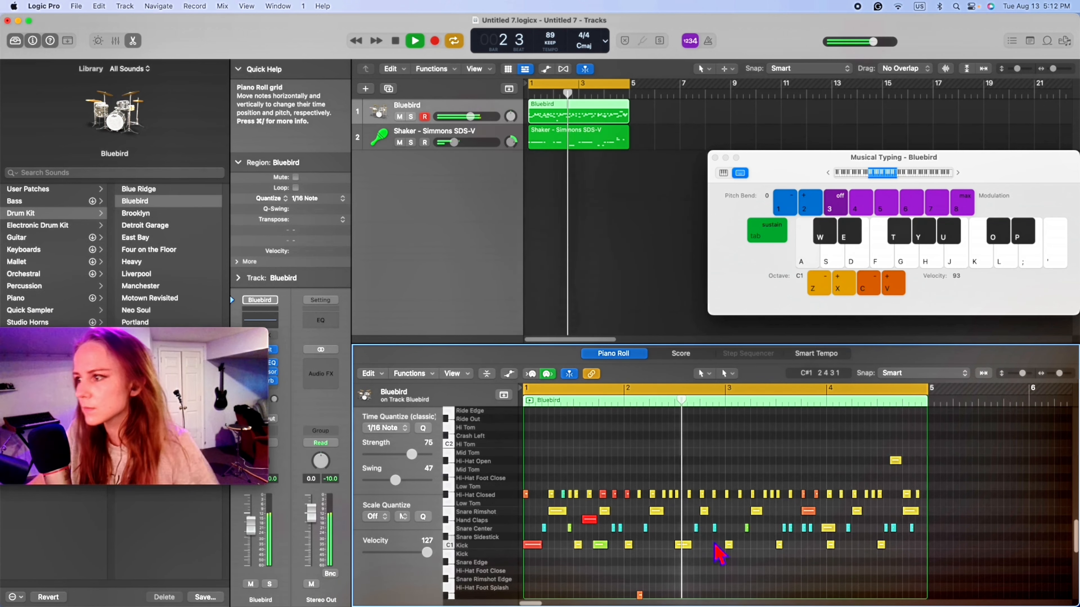
- Set the velocity of the Snare Center note in beat 4 of bar 2 to 115 and the first one in beat 3 of bar 3 to 24
{"action": "left_click", "coordinate": [716, 529]}
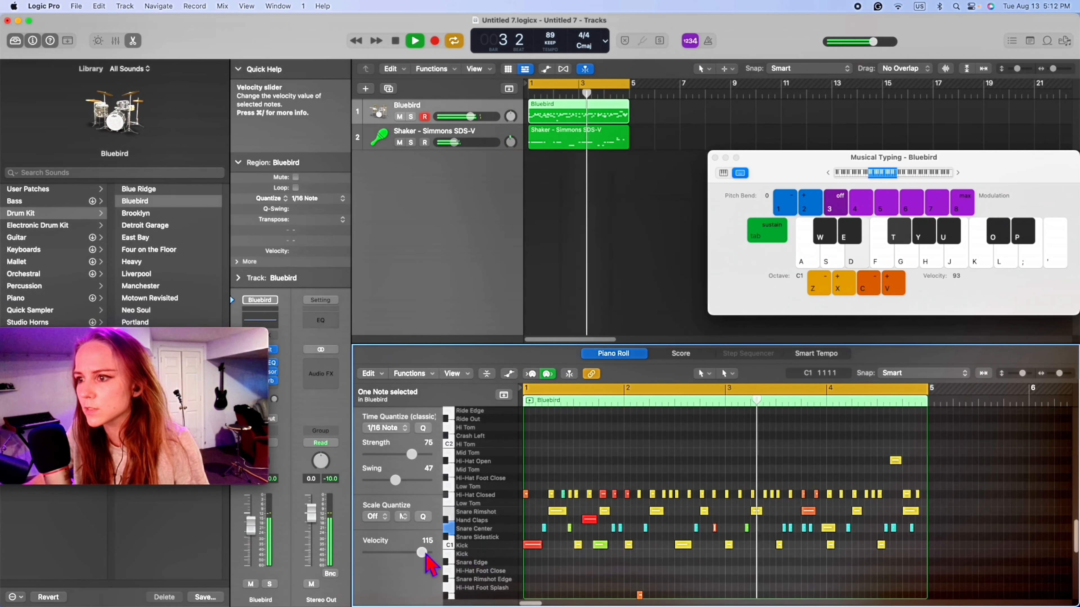
{"action": "left_click_drag", "start_coordinate": [426, 552], "coordinate": [421, 553]}
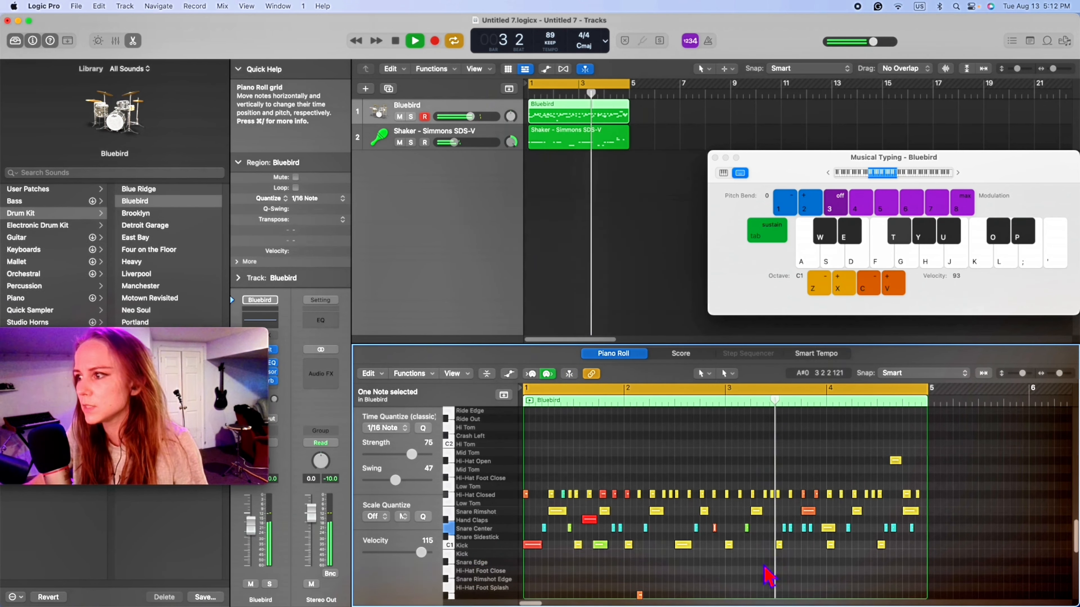
{"action": "left_click", "coordinate": [784, 528]}
{"action": "left_click_drag", "start_coordinate": [385, 555], "coordinate": [377, 555]}
{"action": "key", "text": "space"}
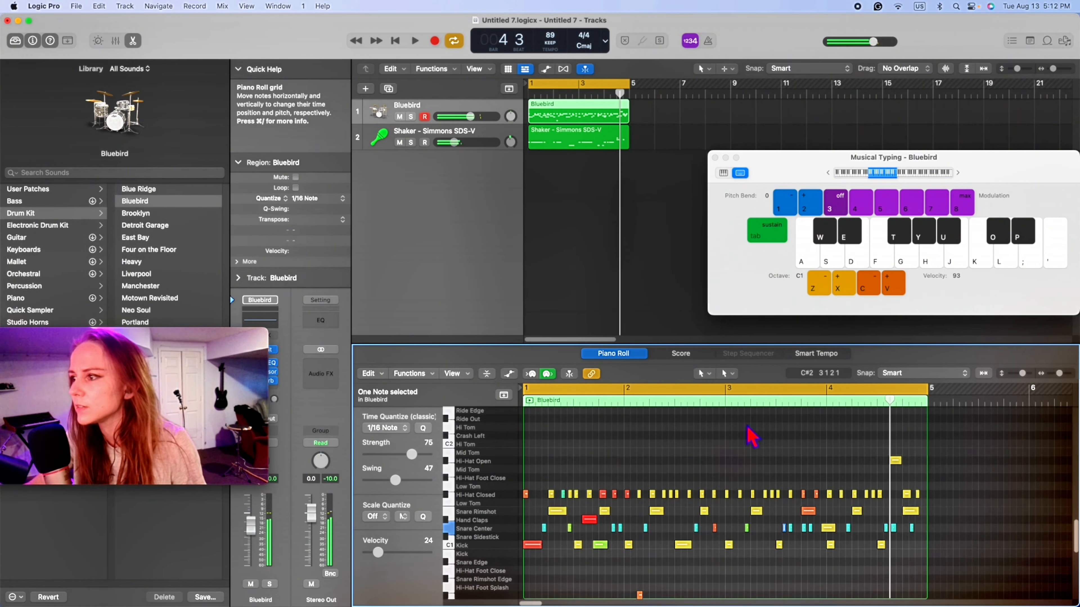
- Shift the cycle range to start in beat 2 of bar 3 and lower the velocities of the six hits in the first beats of bar 4
{"action": "left_click_drag", "start_coordinate": [766, 390], "coordinate": [1079, 397]}
{"action": "left_click", "coordinate": [880, 449]}
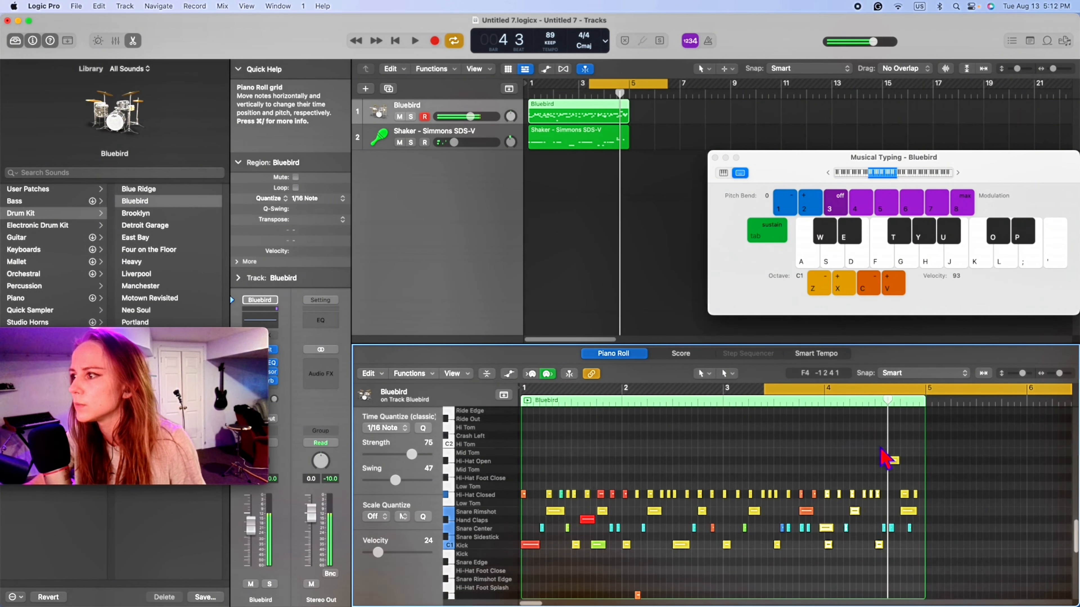
{"action": "left_click_drag", "start_coordinate": [831, 565], "coordinate": [854, 445]}
{"action": "scroll", "coordinate": [855, 445], "scroll_direction": "up", "scroll_amount": 10}
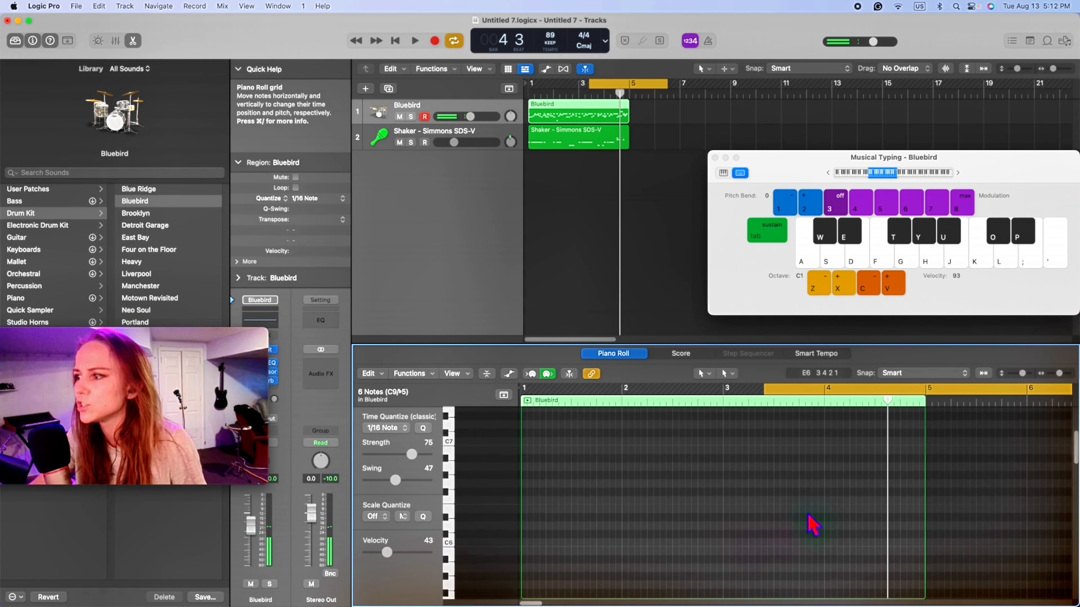
{"action": "scroll", "coordinate": [810, 515], "scroll_direction": "down", "scroll_amount": 5}
{"action": "scroll", "coordinate": [810, 515], "scroll_direction": "down", "scroll_amount": 8}
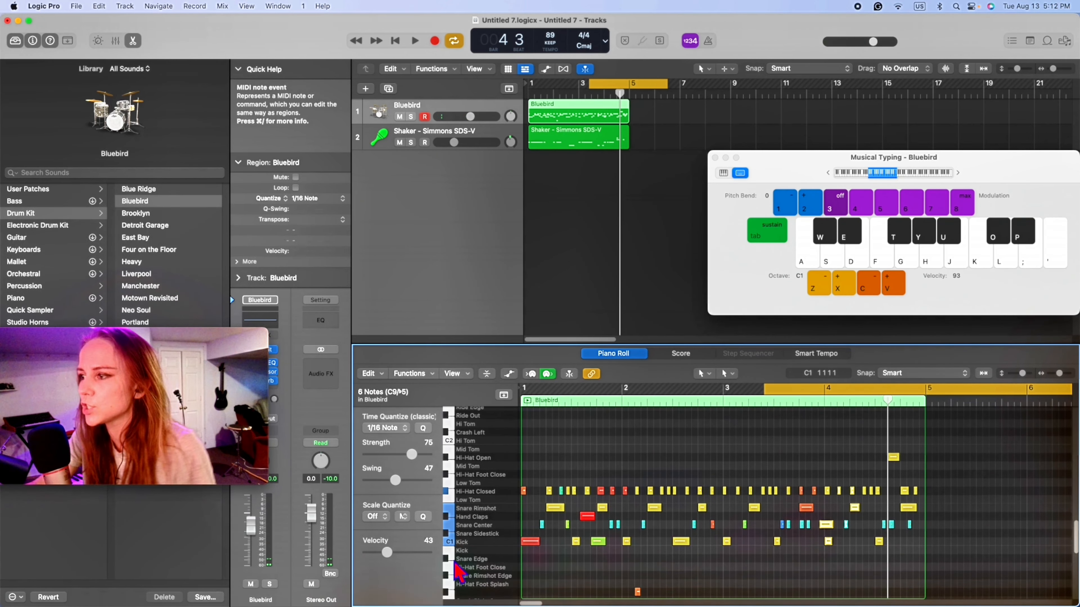
{"action": "left_click_drag", "start_coordinate": [377, 556], "coordinate": [375, 557]}
- Raise the velocities of the four hits in beat 4 of bar 4, setting the Snare Center note there to 127
{"action": "left_click_drag", "start_coordinate": [863, 554], "coordinate": [880, 429]}
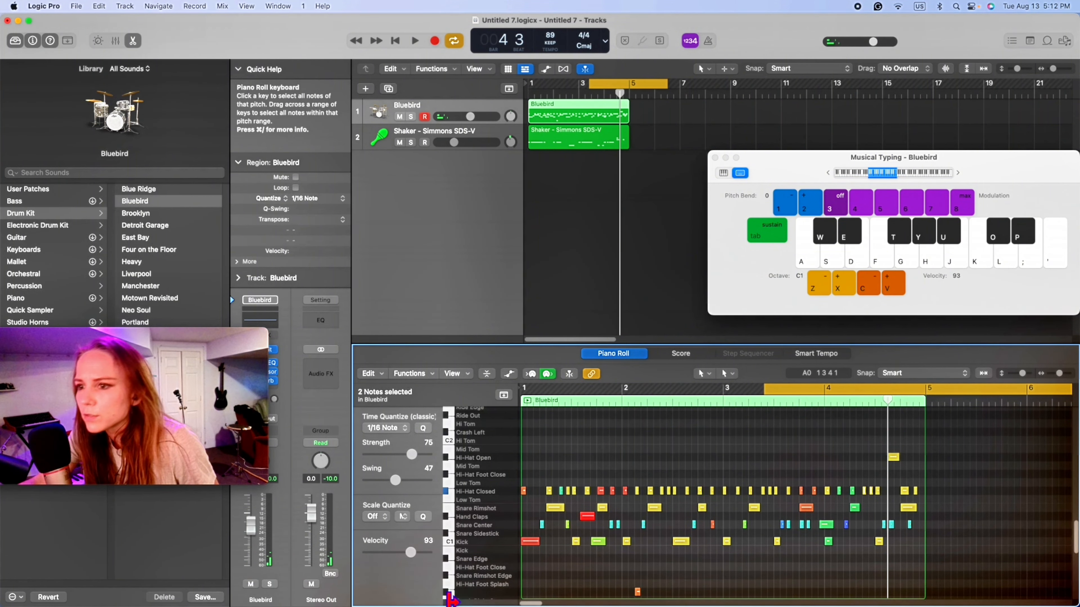
{"action": "left_click_drag", "start_coordinate": [413, 557], "coordinate": [394, 557]}
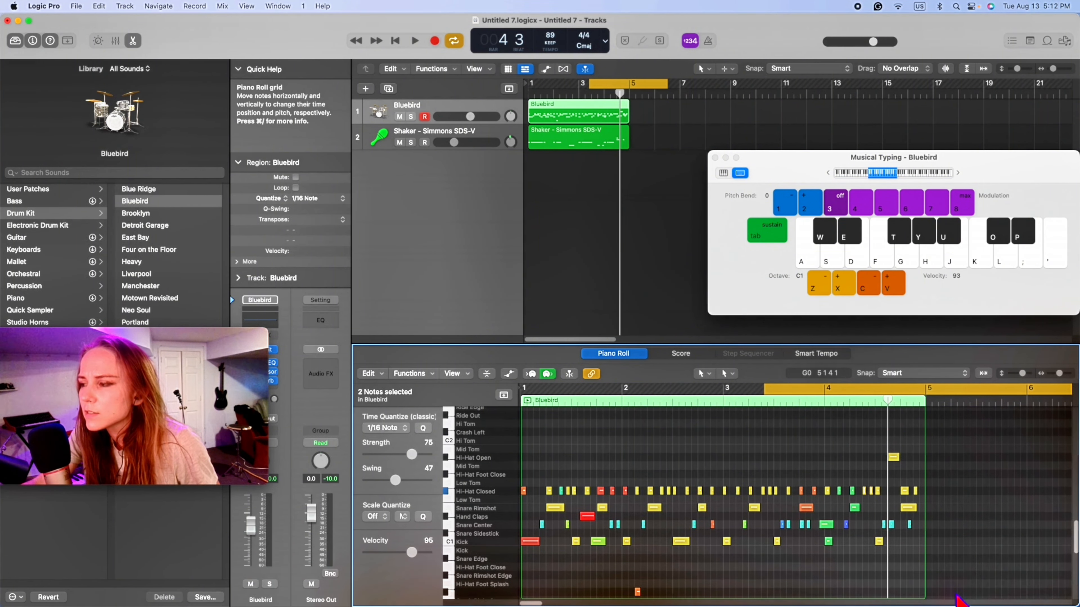
{"action": "scroll", "coordinate": [803, 566], "scroll_direction": "up", "scroll_amount": 15}
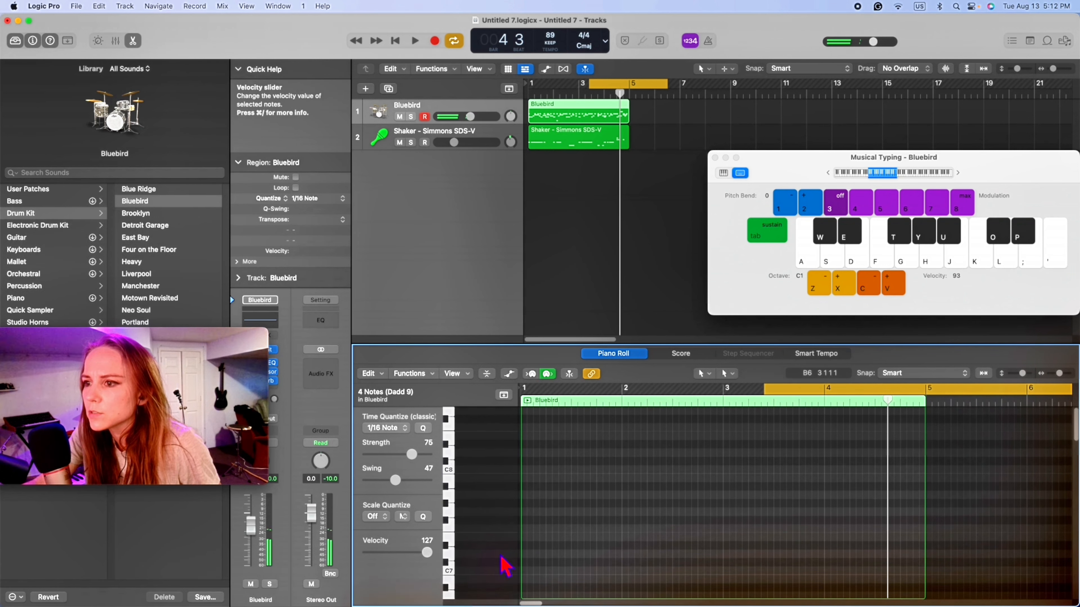
{"action": "scroll", "coordinate": [935, 588], "scroll_direction": "down", "scroll_amount": 15}
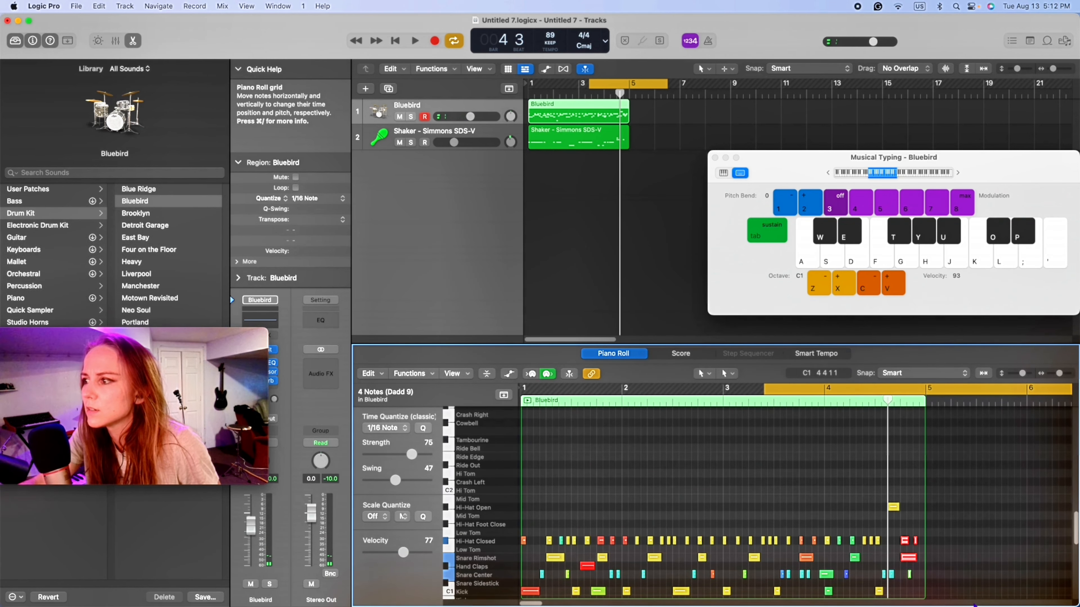
{"action": "left_click", "coordinate": [1034, 533]}
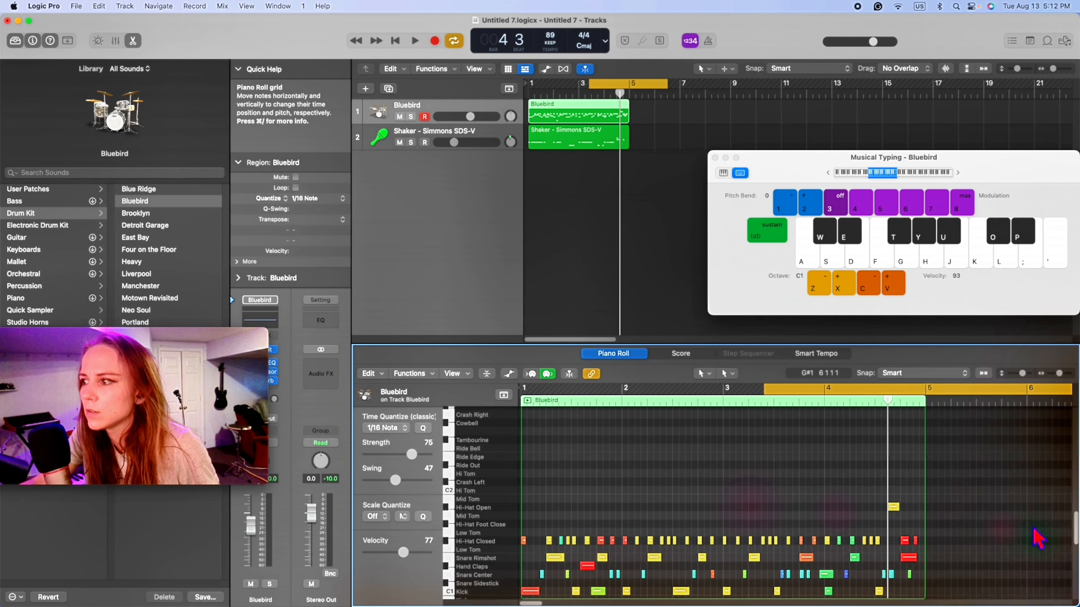
{"action": "left_click", "coordinate": [909, 574]}
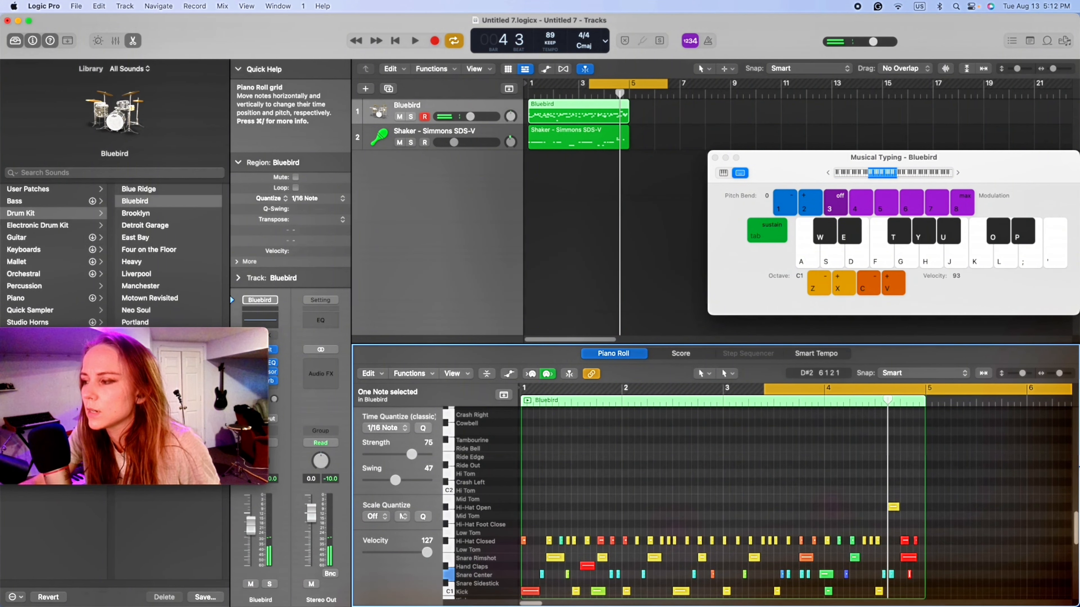
{"action": "left_click", "coordinate": [967, 493]}
{"action": "scroll", "coordinate": [966, 505], "scroll_direction": "down", "scroll_amount": 6}
{"action": "scroll", "coordinate": [965, 505], "scroll_direction": "up", "scroll_amount": 3}
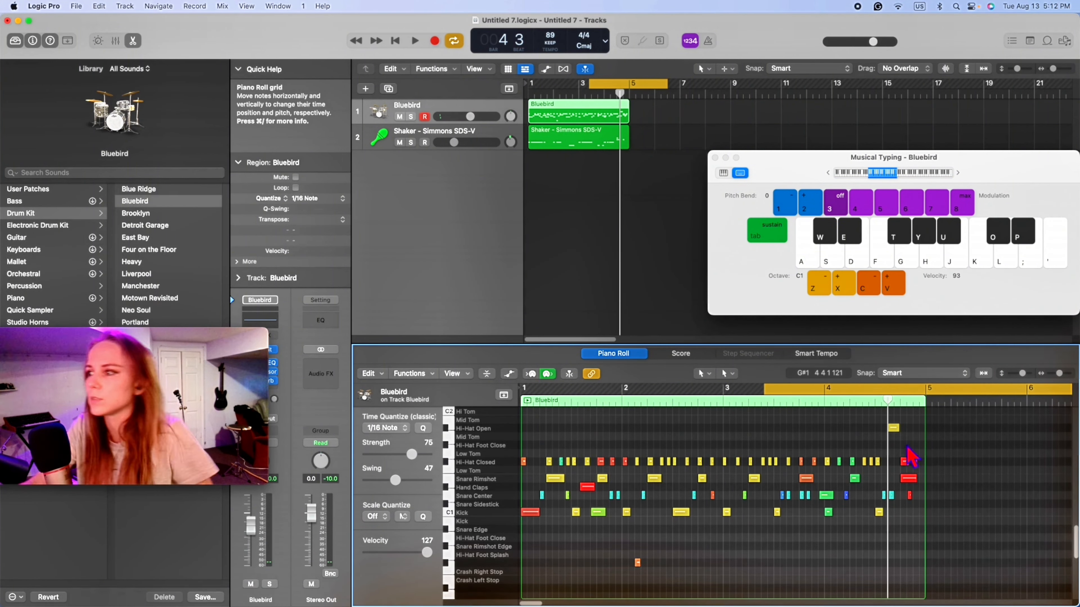
- Shorten the cycle range so it starts at bar 4, and audition the loop
{"action": "left_click_drag", "start_coordinate": [767, 389], "coordinate": [826, 389]}
{"action": "left_click_drag", "start_coordinate": [1068, 389], "coordinate": [1072, 389]}
{"action": "key", "text": "space"}
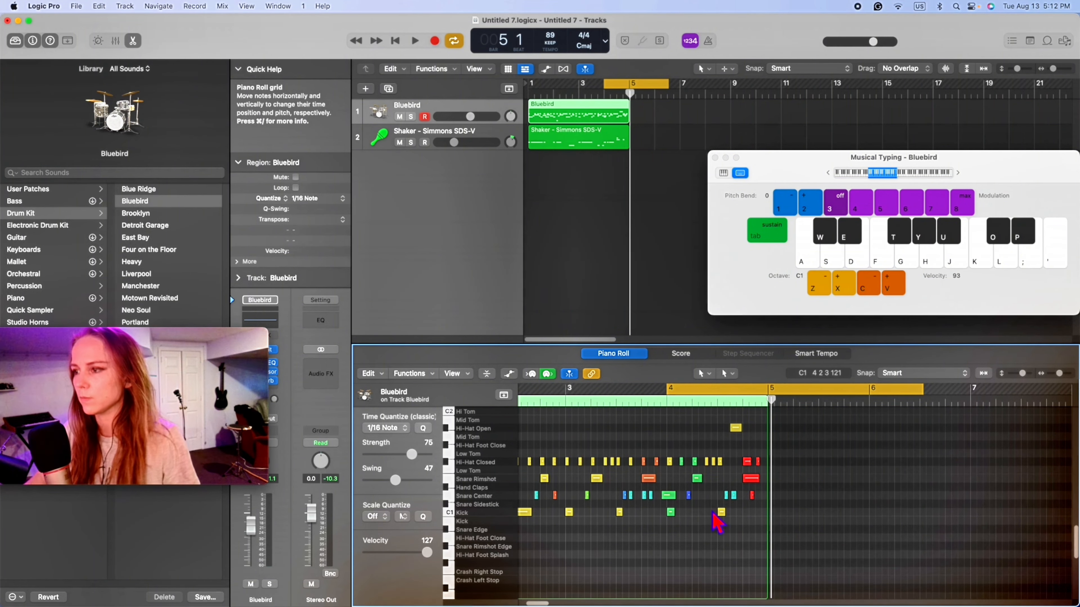
- Raise the velocities of the hits from late in bar 2 through the start of bar 4
{"action": "left_click", "coordinate": [690, 498]}
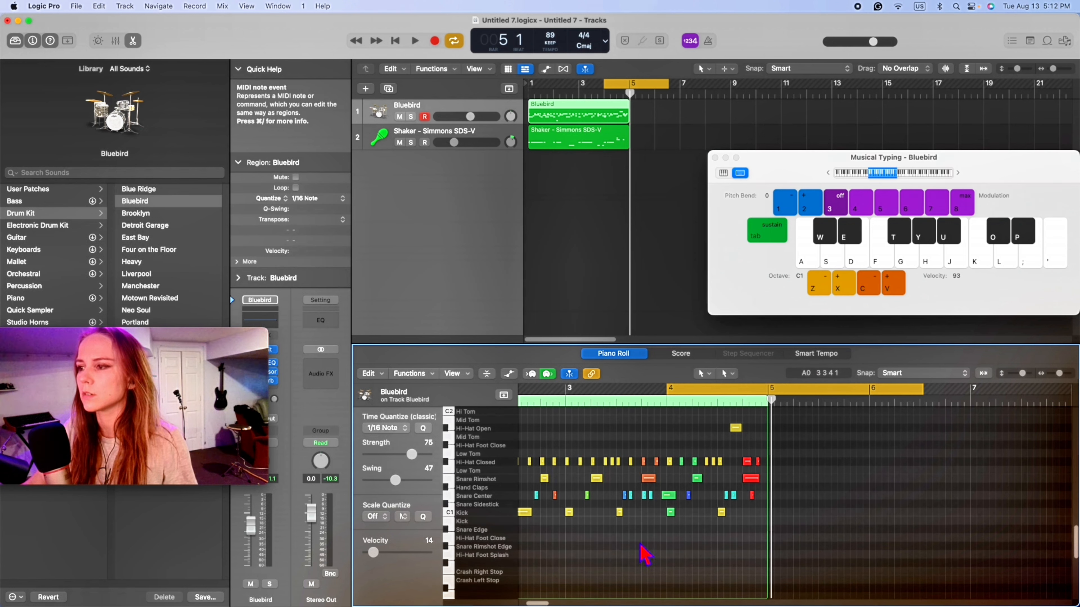
{"action": "left_click_drag", "start_coordinate": [571, 552], "coordinate": [755, 409]}
{"action": "left_click", "coordinate": [683, 435]}
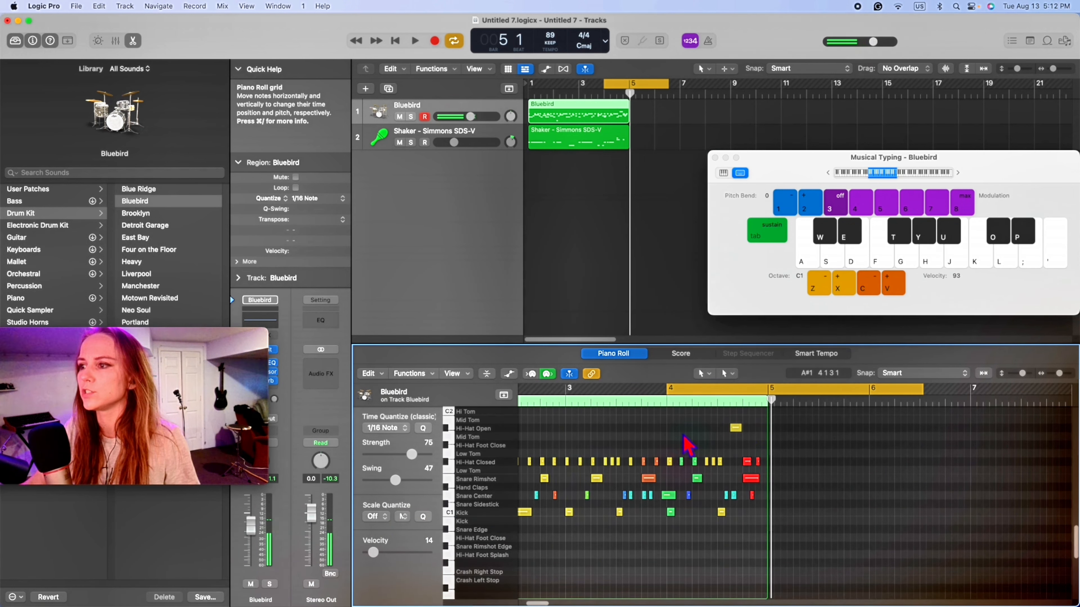
{"action": "left_click_drag", "start_coordinate": [687, 444], "coordinate": [516, 545]}
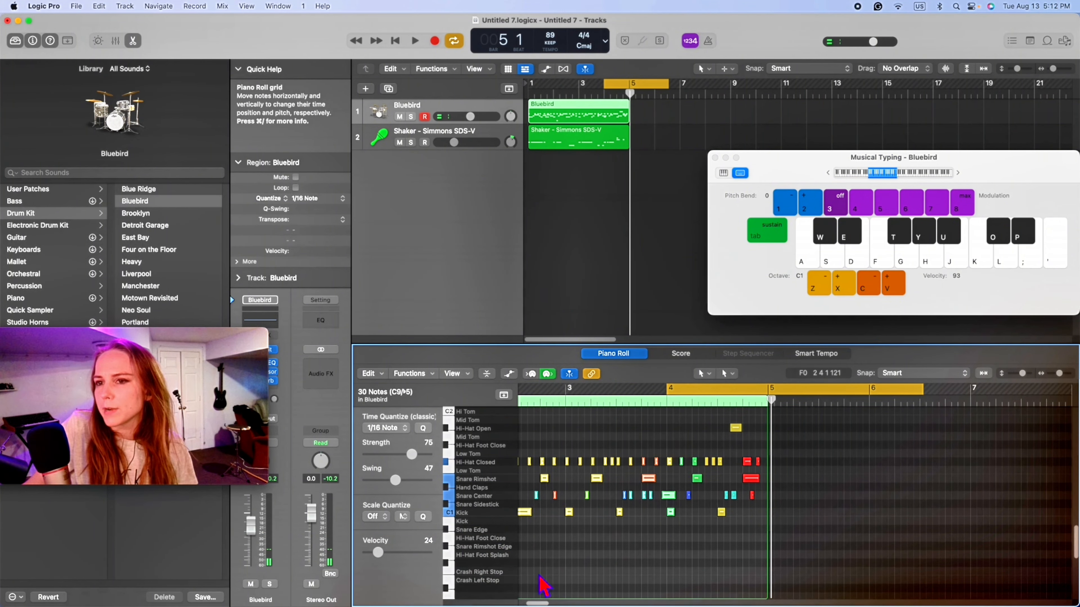
{"action": "left_click_drag", "start_coordinate": [417, 549], "coordinate": [498, 546]}
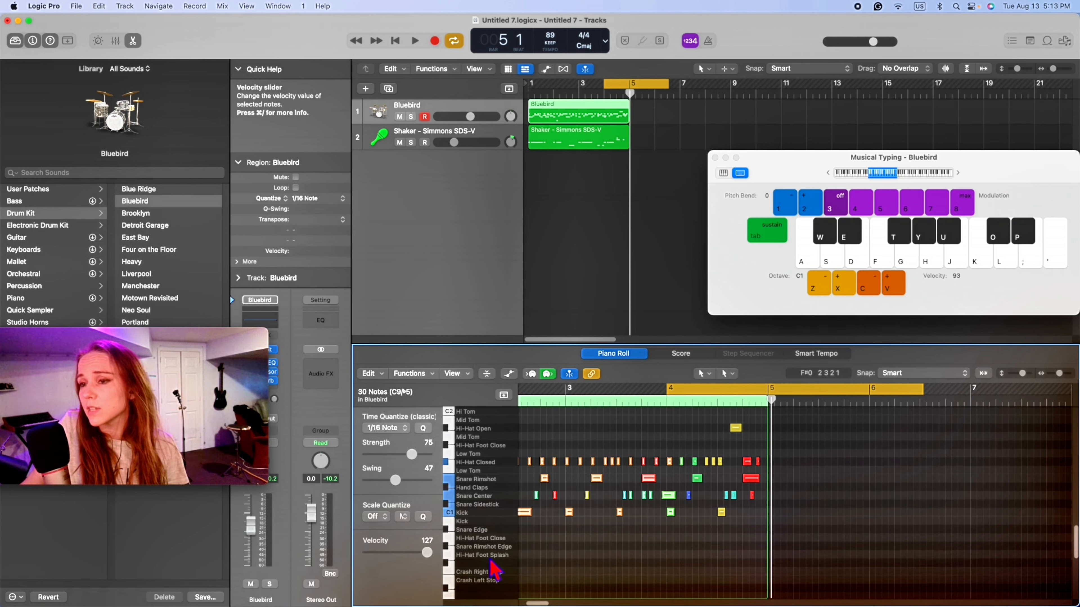
{"action": "left_click_drag", "start_coordinate": [490, 560], "coordinate": [490, 562]}
{"action": "left_click", "coordinate": [534, 553]}
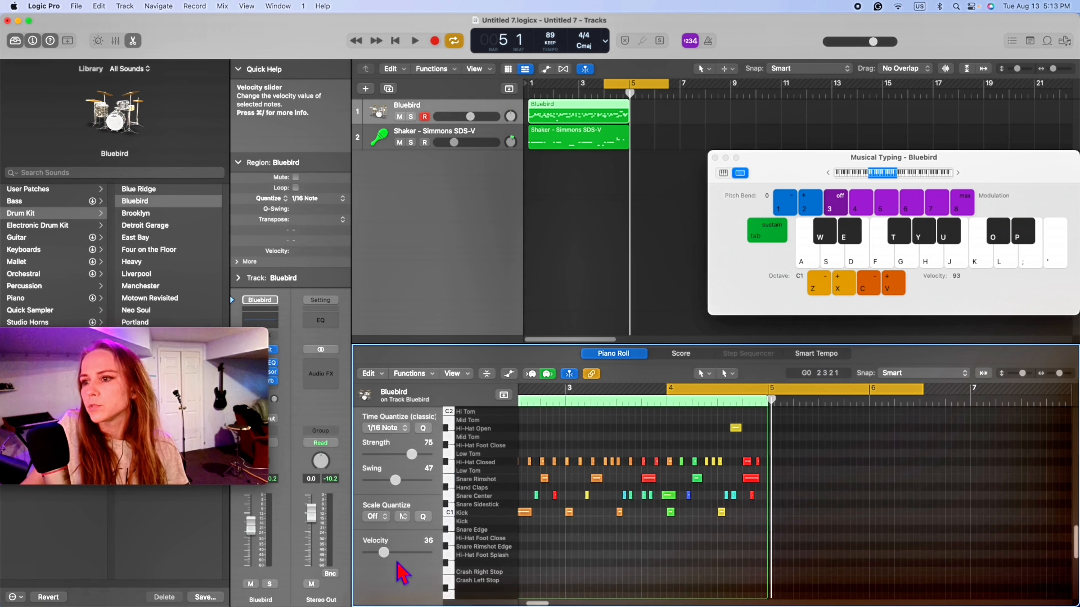
- Set the velocity of the Snare Center note late in beat 3 of bar 2 to 127
{"action": "left_click_drag", "start_coordinate": [532, 519], "coordinate": [583, 455]}
{"action": "left_click", "coordinate": [588, 540]}
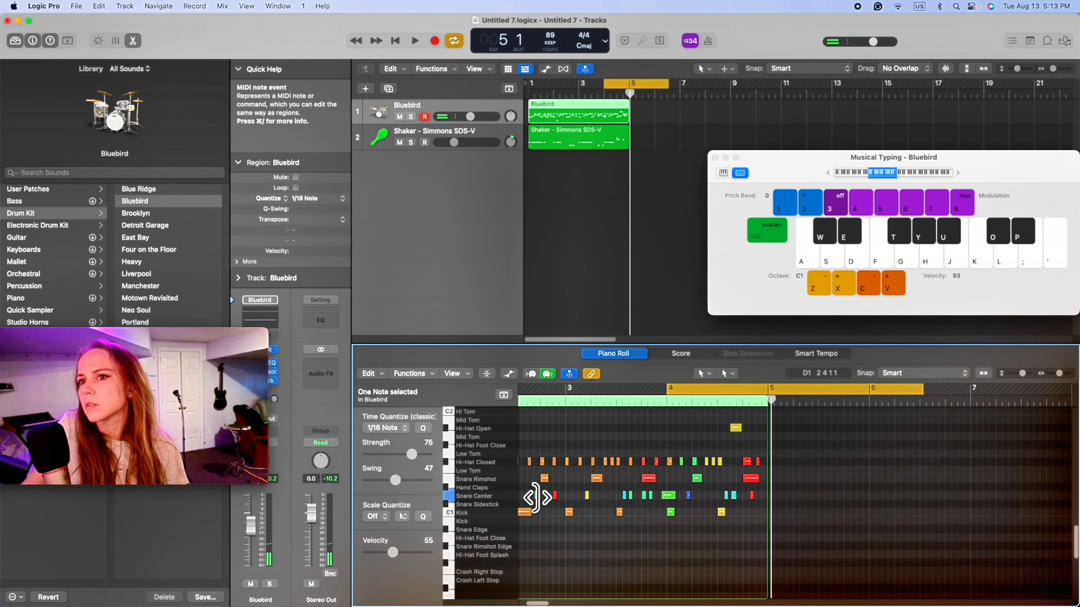
{"action": "left_click", "coordinate": [545, 509]}
{"action": "left_click", "coordinate": [537, 495]}
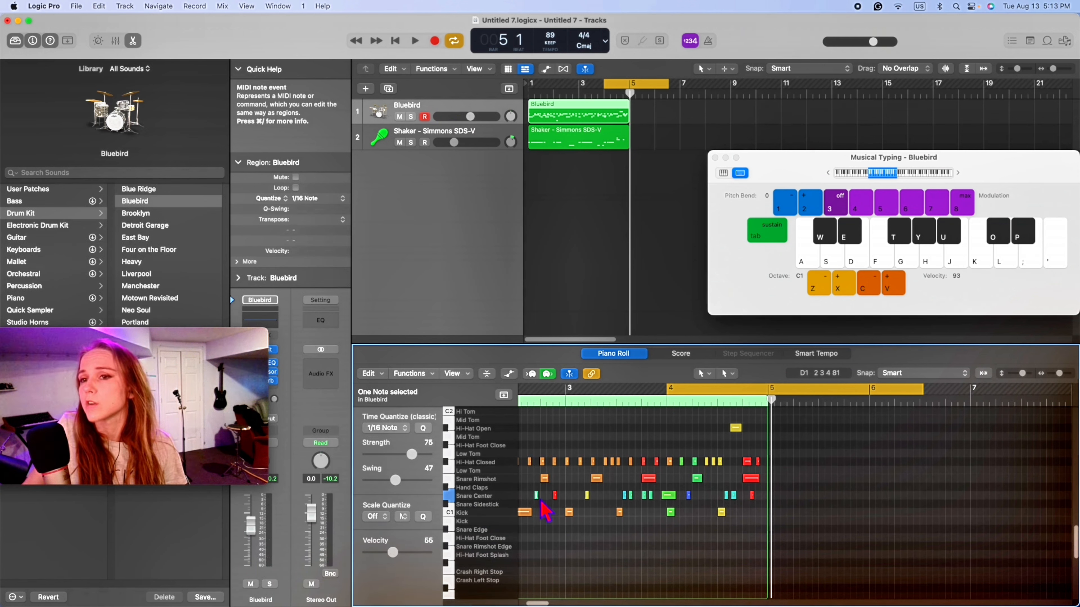
{"action": "mouse_move", "coordinate": [541, 501]}
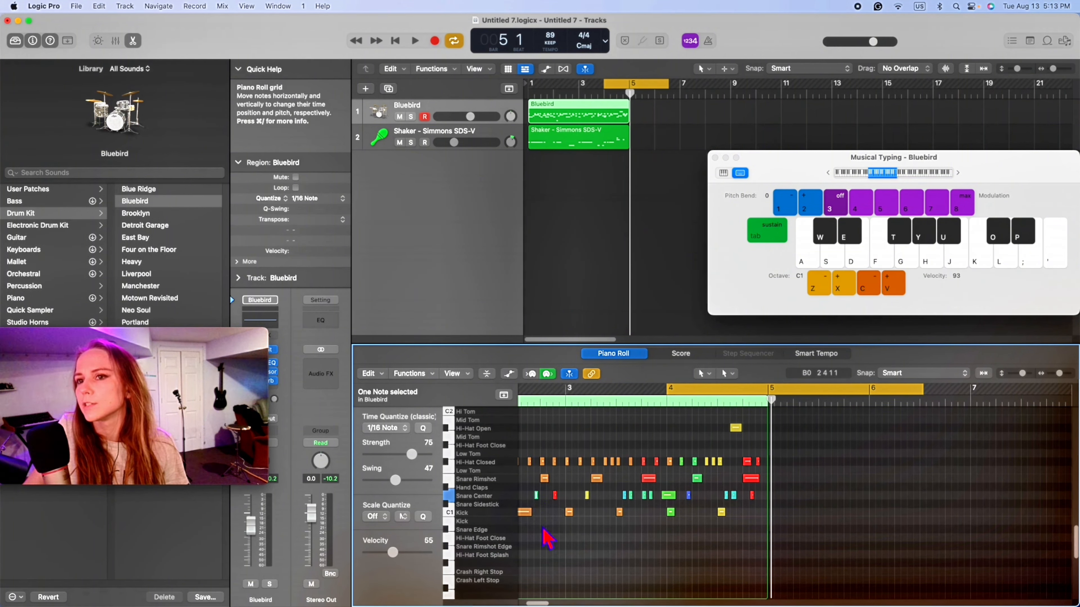
{"action": "left_click_drag", "start_coordinate": [533, 524], "coordinate": [543, 502]}
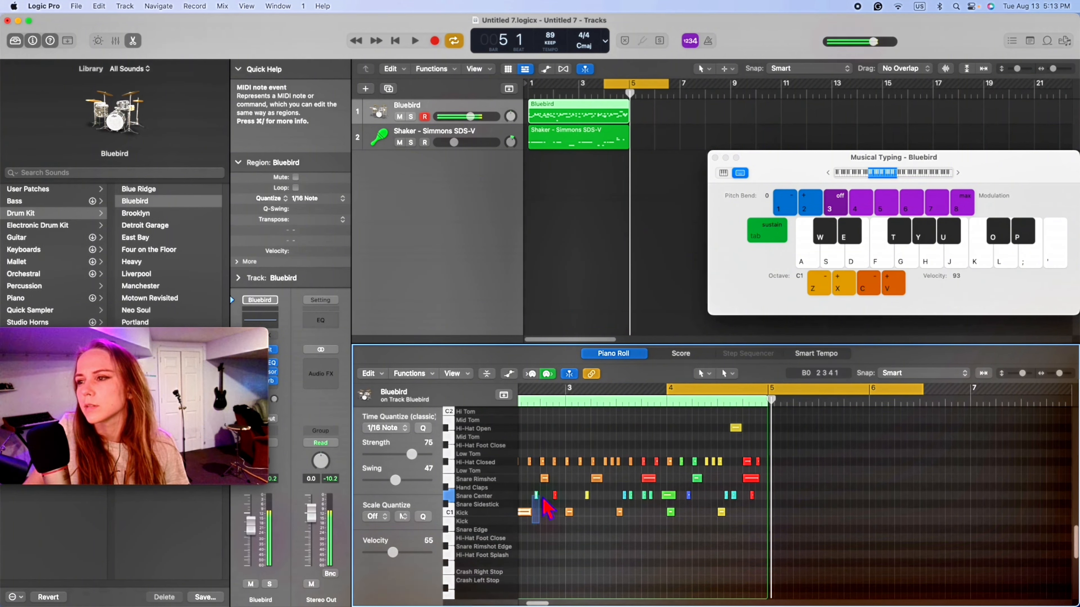
{"action": "left_click", "coordinate": [559, 555]}
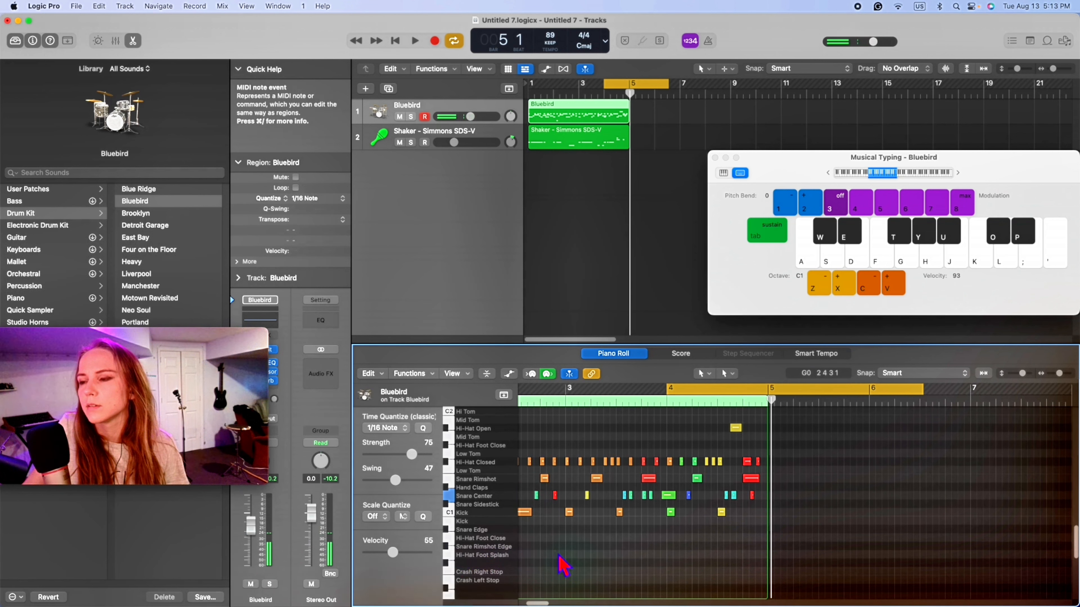
{"action": "left_click", "coordinate": [536, 495]}
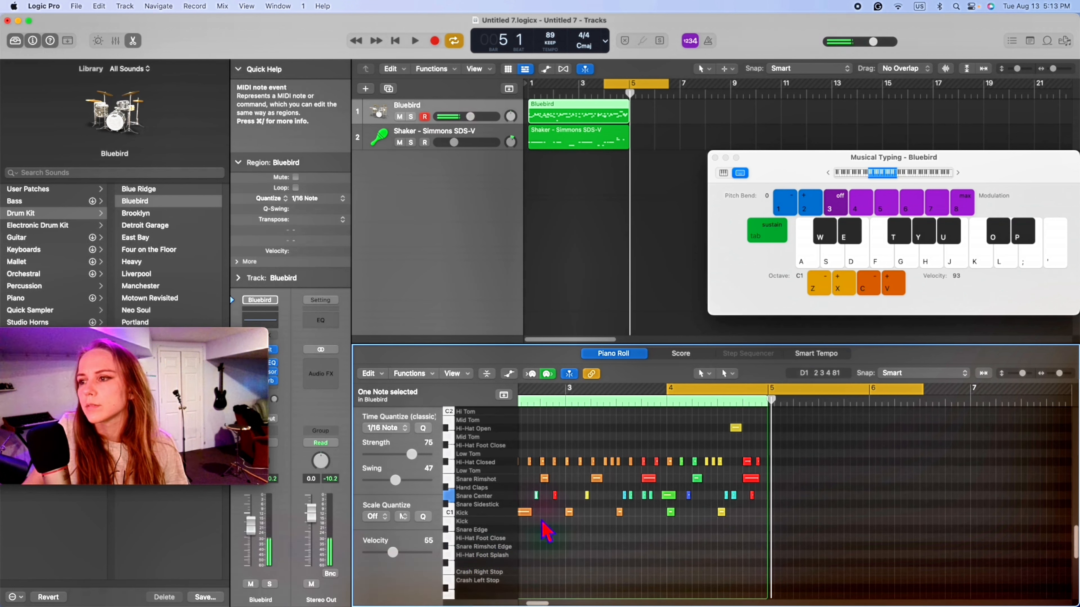
{"action": "left_click_drag", "start_coordinate": [392, 552], "coordinate": [427, 552]}
{"action": "left_click", "coordinate": [603, 575]}
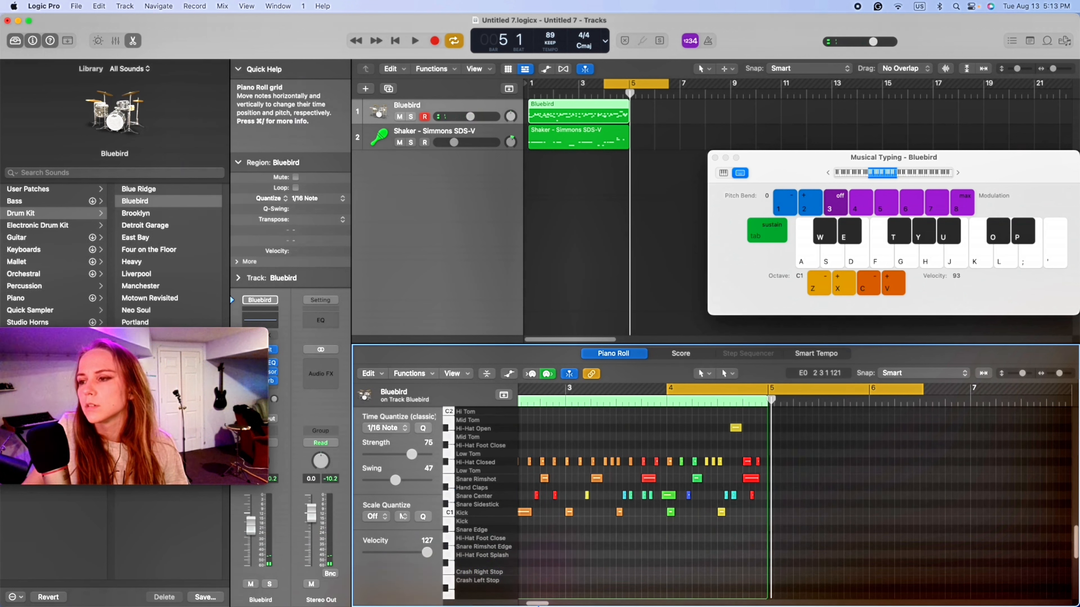
- Raise the velocity of the quiet Snare Center note late in beat 1 of bar 4 and of the hits up to beat 3
{"action": "scroll", "coordinate": [481, 596], "scroll_direction": "left", "scroll_amount": 5}
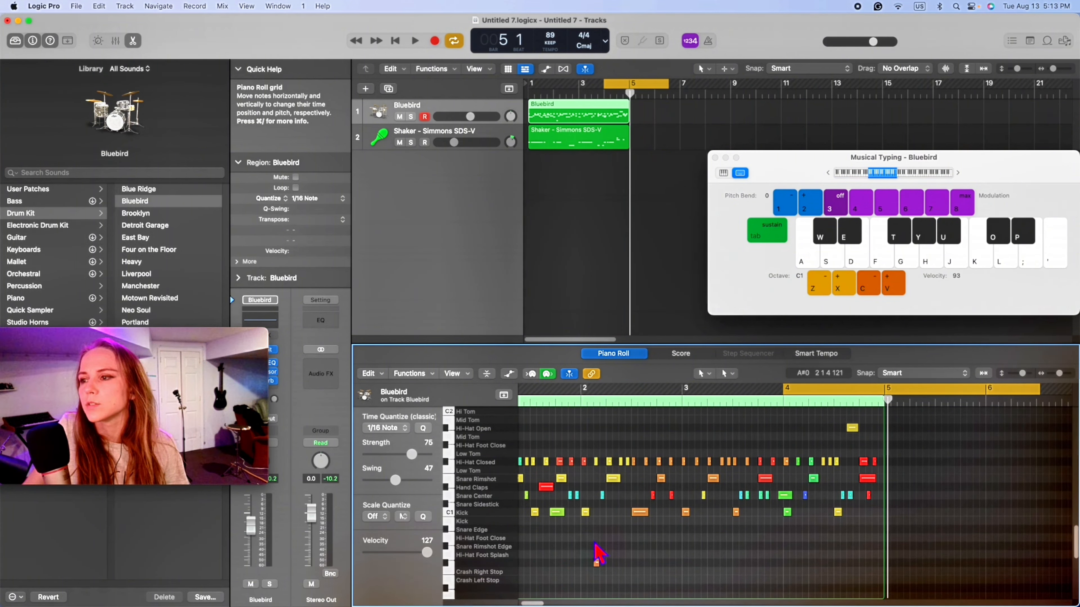
{"action": "left_click_drag", "start_coordinate": [583, 506], "coordinate": [573, 502]}
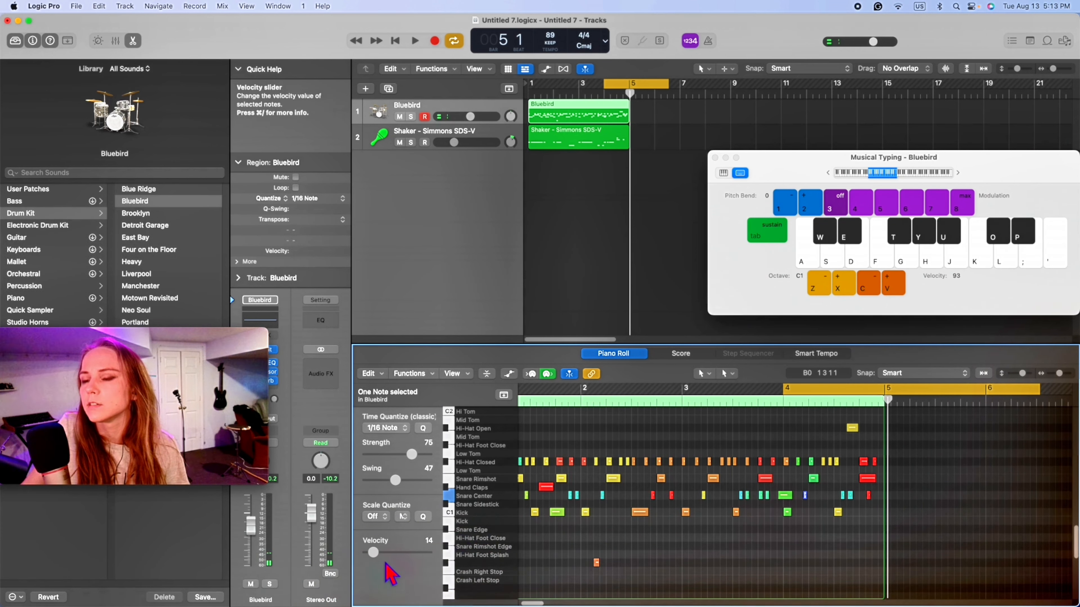
{"action": "left_click_drag", "start_coordinate": [541, 604], "coordinate": [536, 604]}
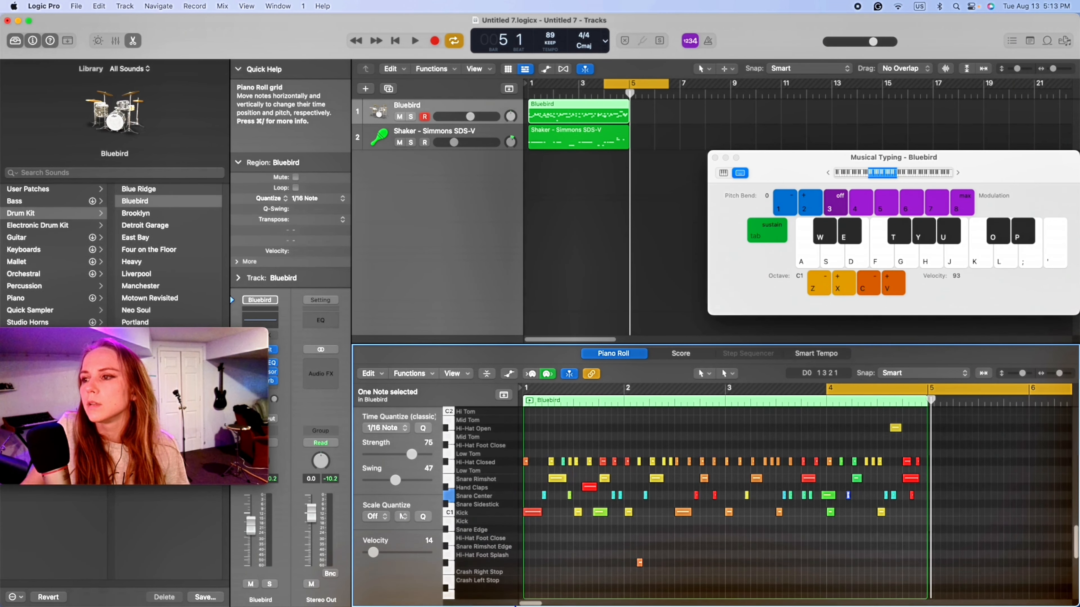
{"action": "left_click", "coordinate": [848, 495]}
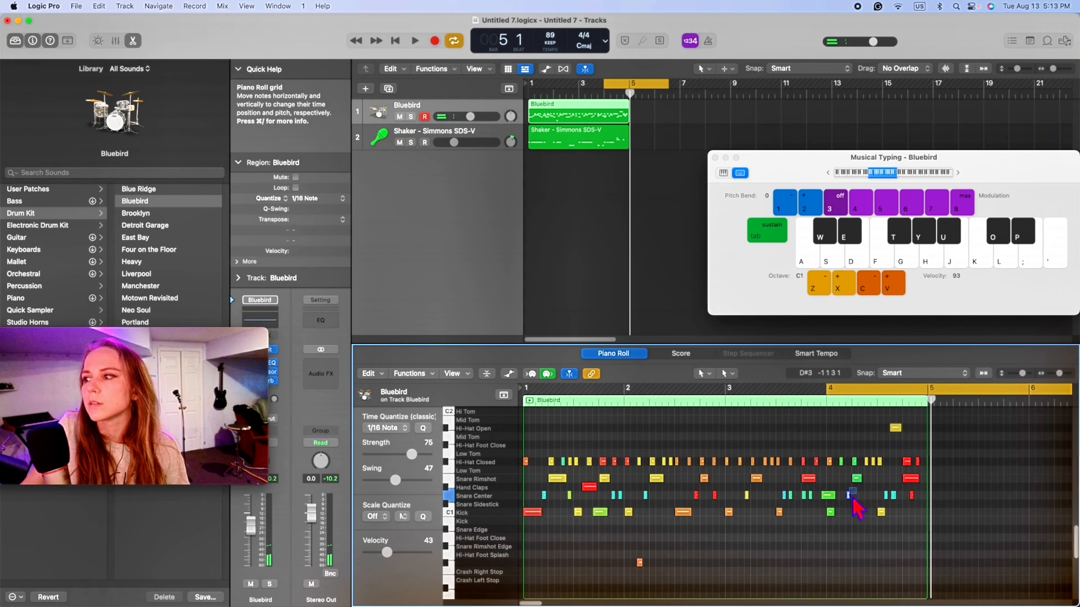
{"action": "left_click_drag", "start_coordinate": [373, 552], "coordinate": [406, 552]}
{"action": "left_click_drag", "start_coordinate": [846, 541], "coordinate": [883, 408]}
{"action": "left_click_drag", "start_coordinate": [421, 558], "coordinate": [435, 551]}
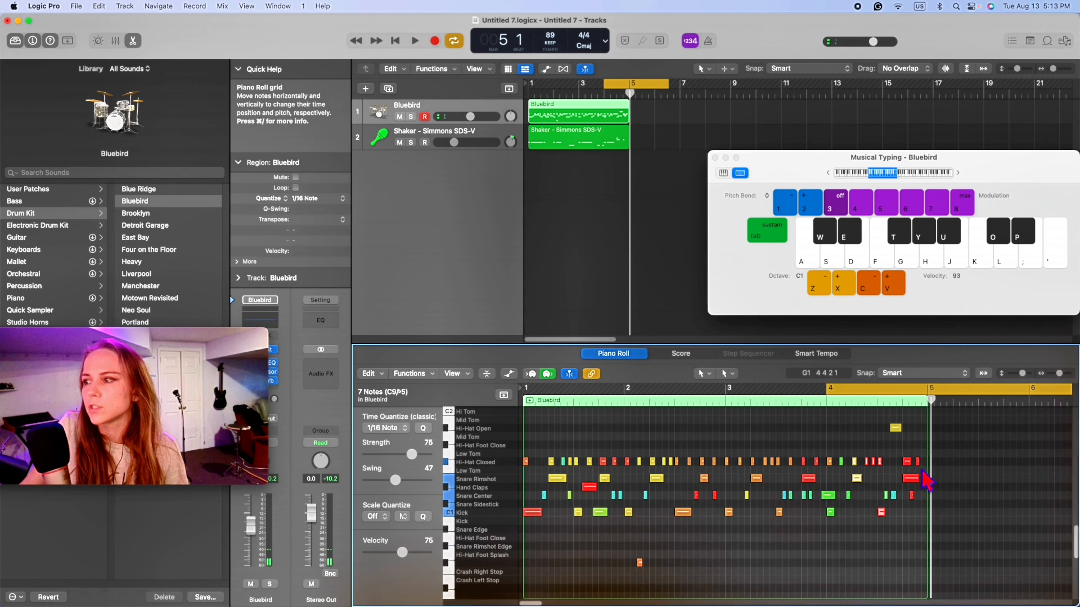
{"action": "left_click", "coordinate": [811, 558]}
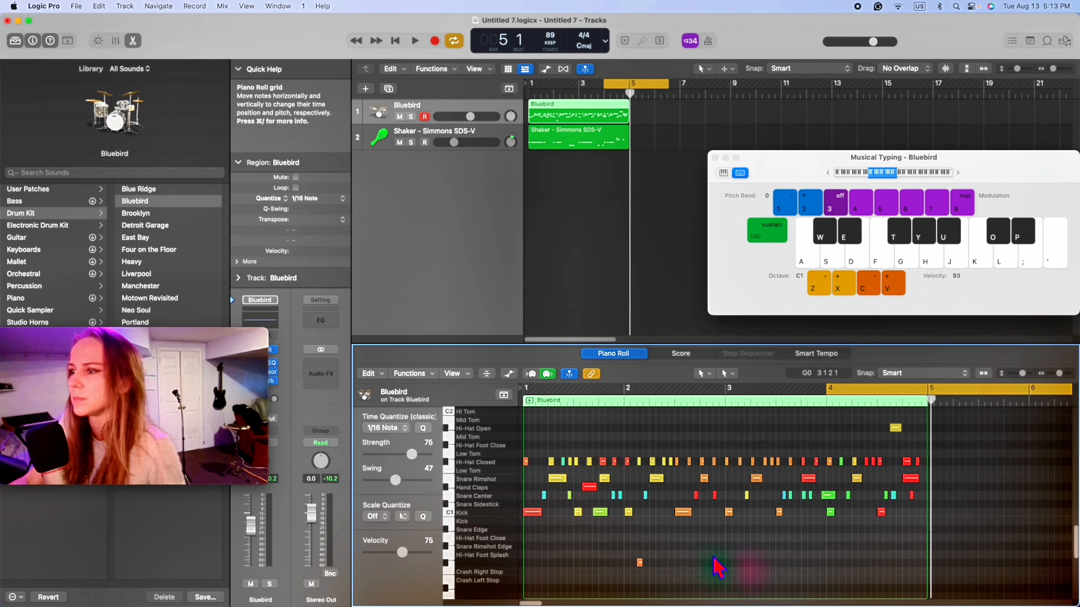
- Select the hits from the middle of bar 2 to the middle of bar 3 to check their velocities
{"action": "left_click_drag", "start_coordinate": [657, 541], "coordinate": [790, 454]}
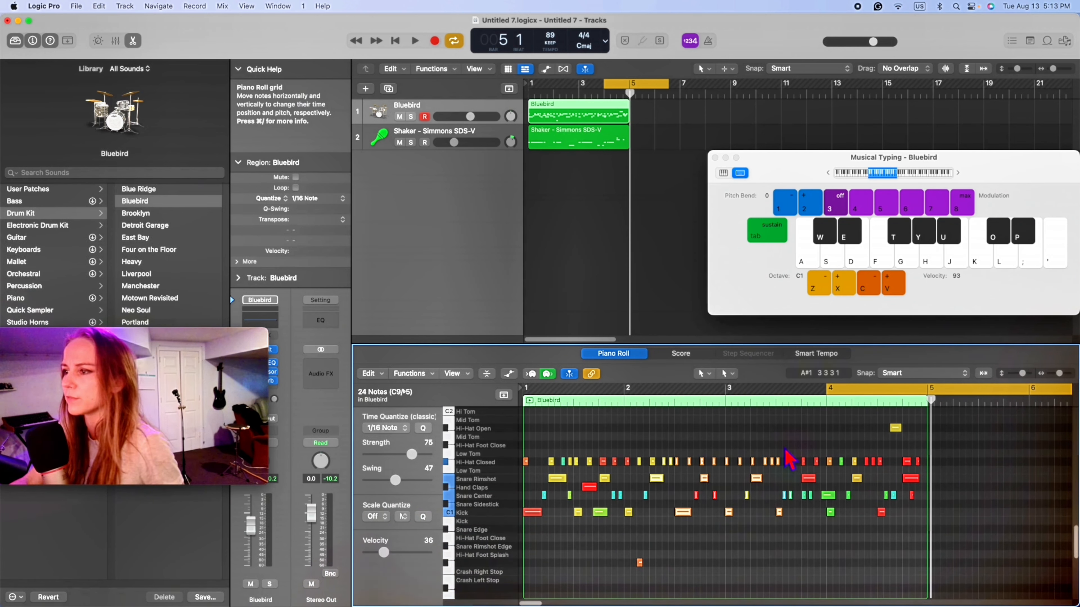
{"action": "left_click", "coordinate": [692, 503]}
{"action": "left_click_drag", "start_coordinate": [686, 533], "coordinate": [785, 402]}
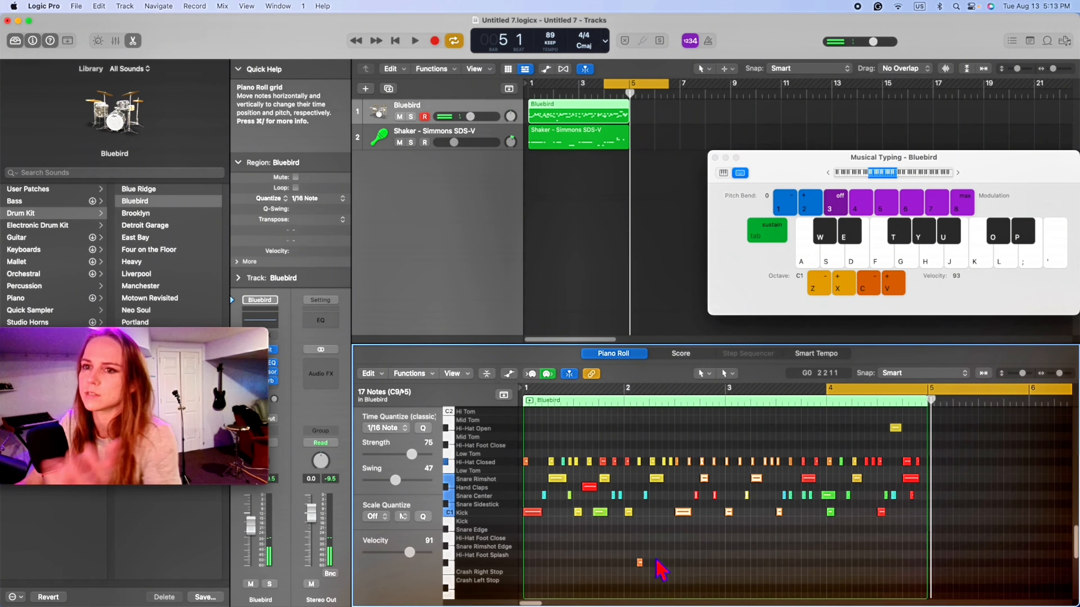
- Close the Musical Typing window and audition the loop
{"action": "left_click", "coordinate": [716, 158]}
{"action": "key", "text": "space"}
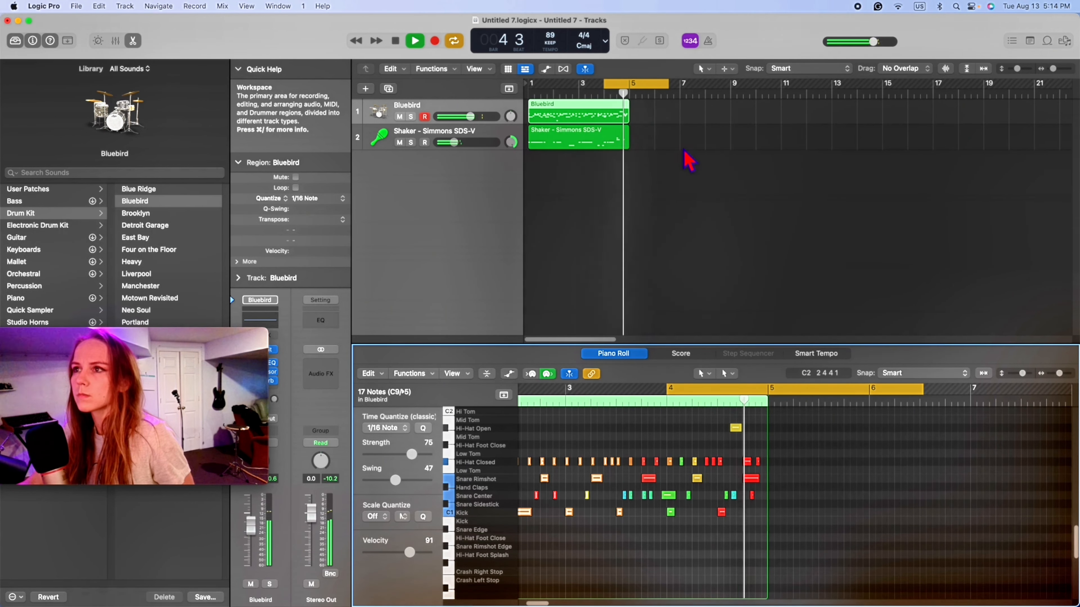
{"action": "key", "text": "space"}
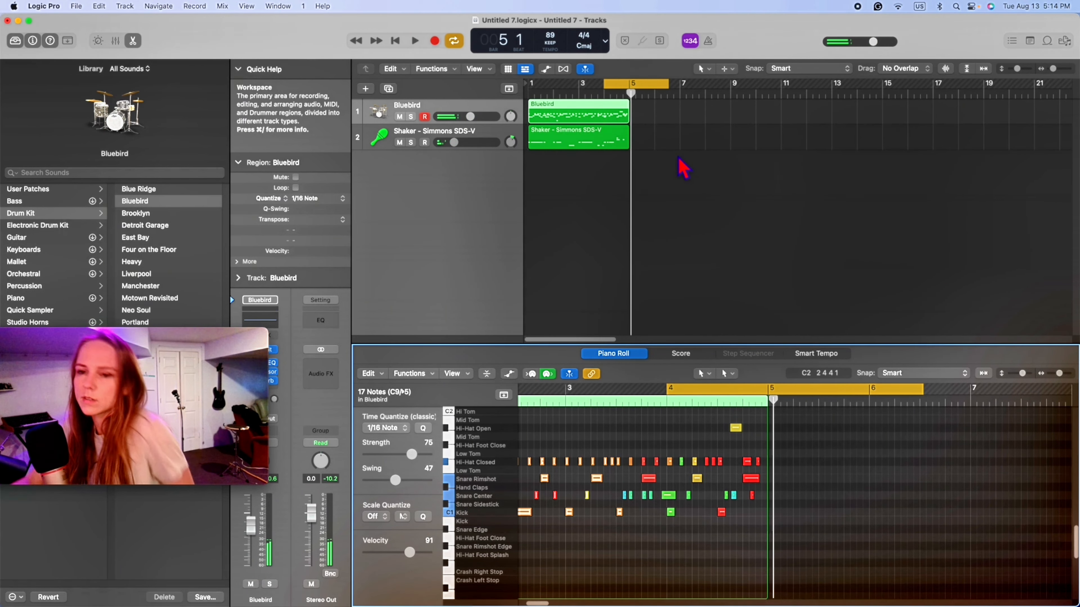